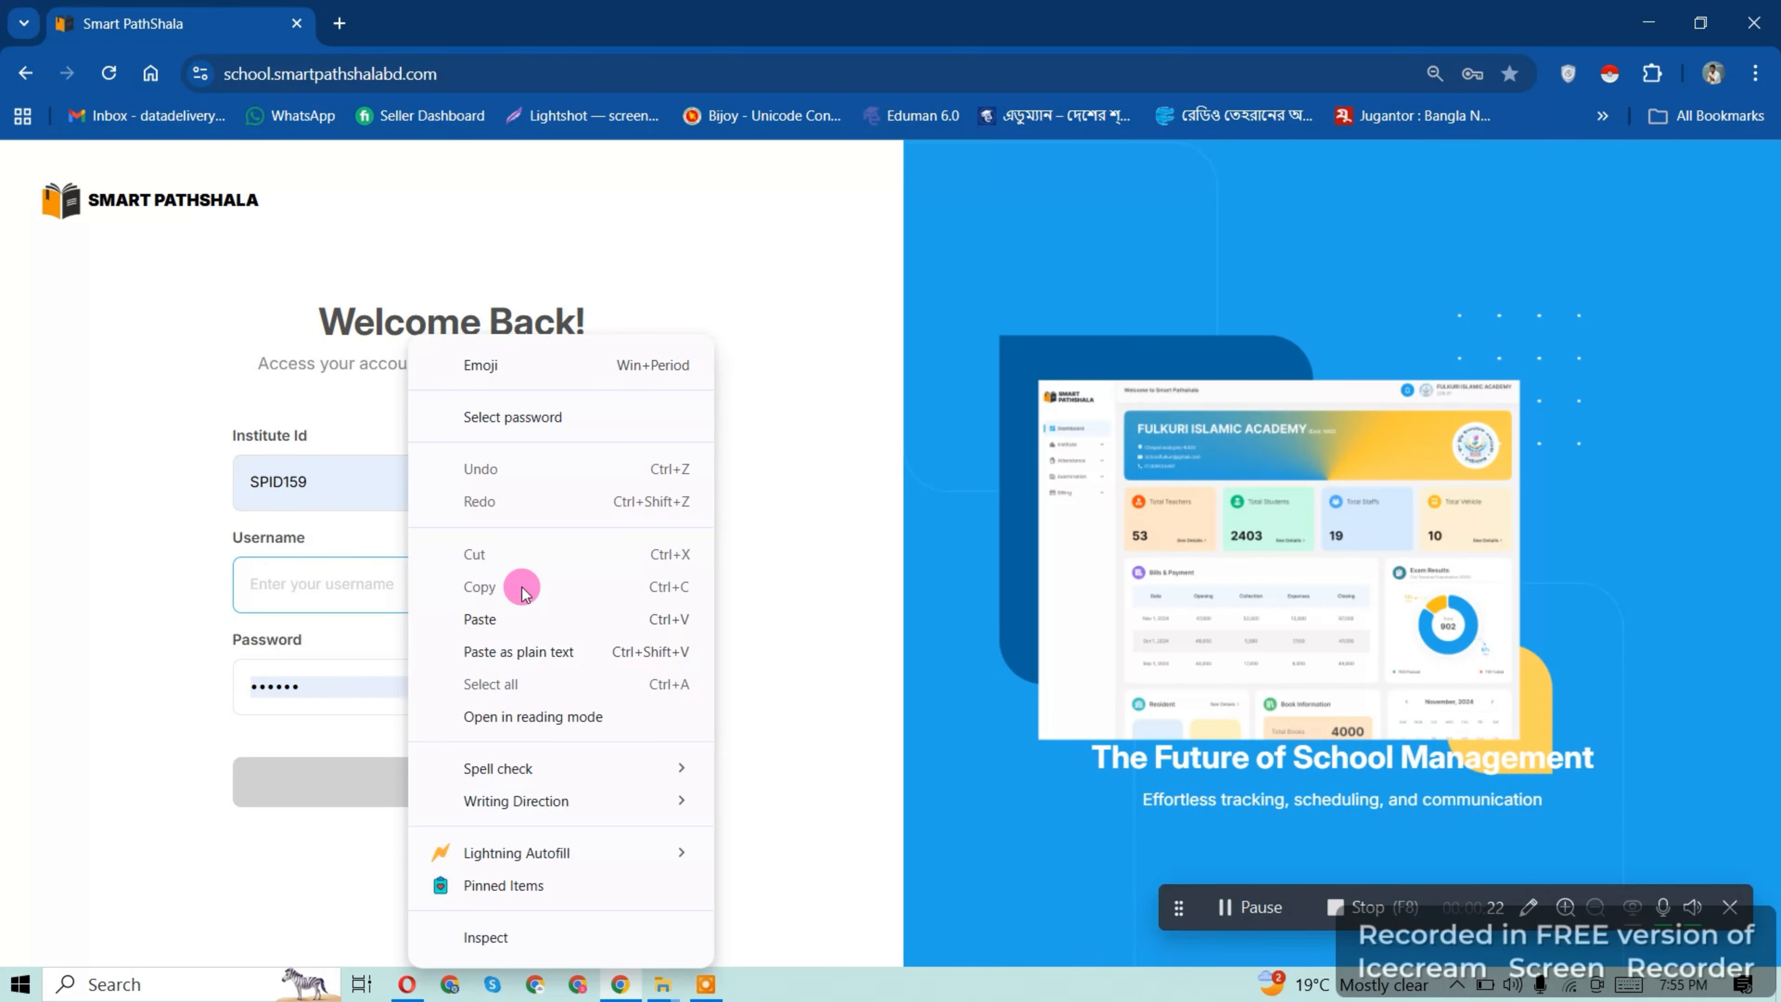
- Paste the account username into the login form and sign in to the school's admin dashboard
left_click(491, 617)
left_click(449, 639)
left_click(510, 775)
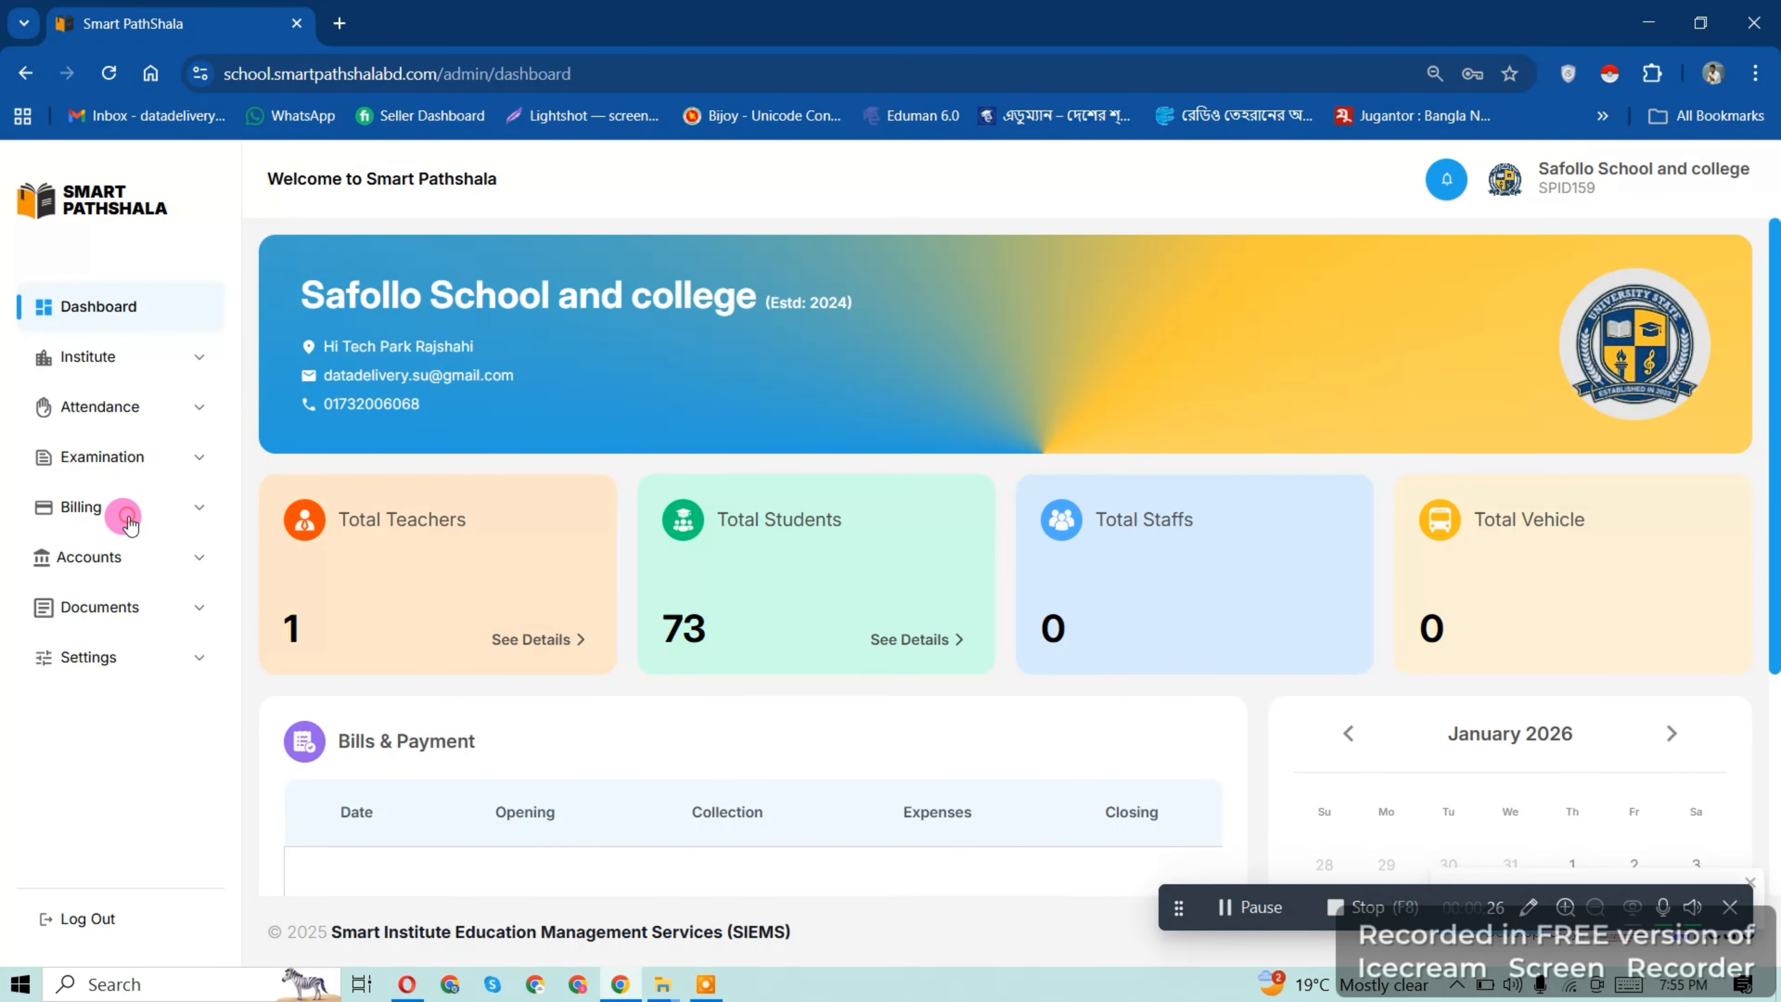
- View the Billing Config page and the list of billing heads in the Billing section
left_click(113, 510)
left_click(111, 635)
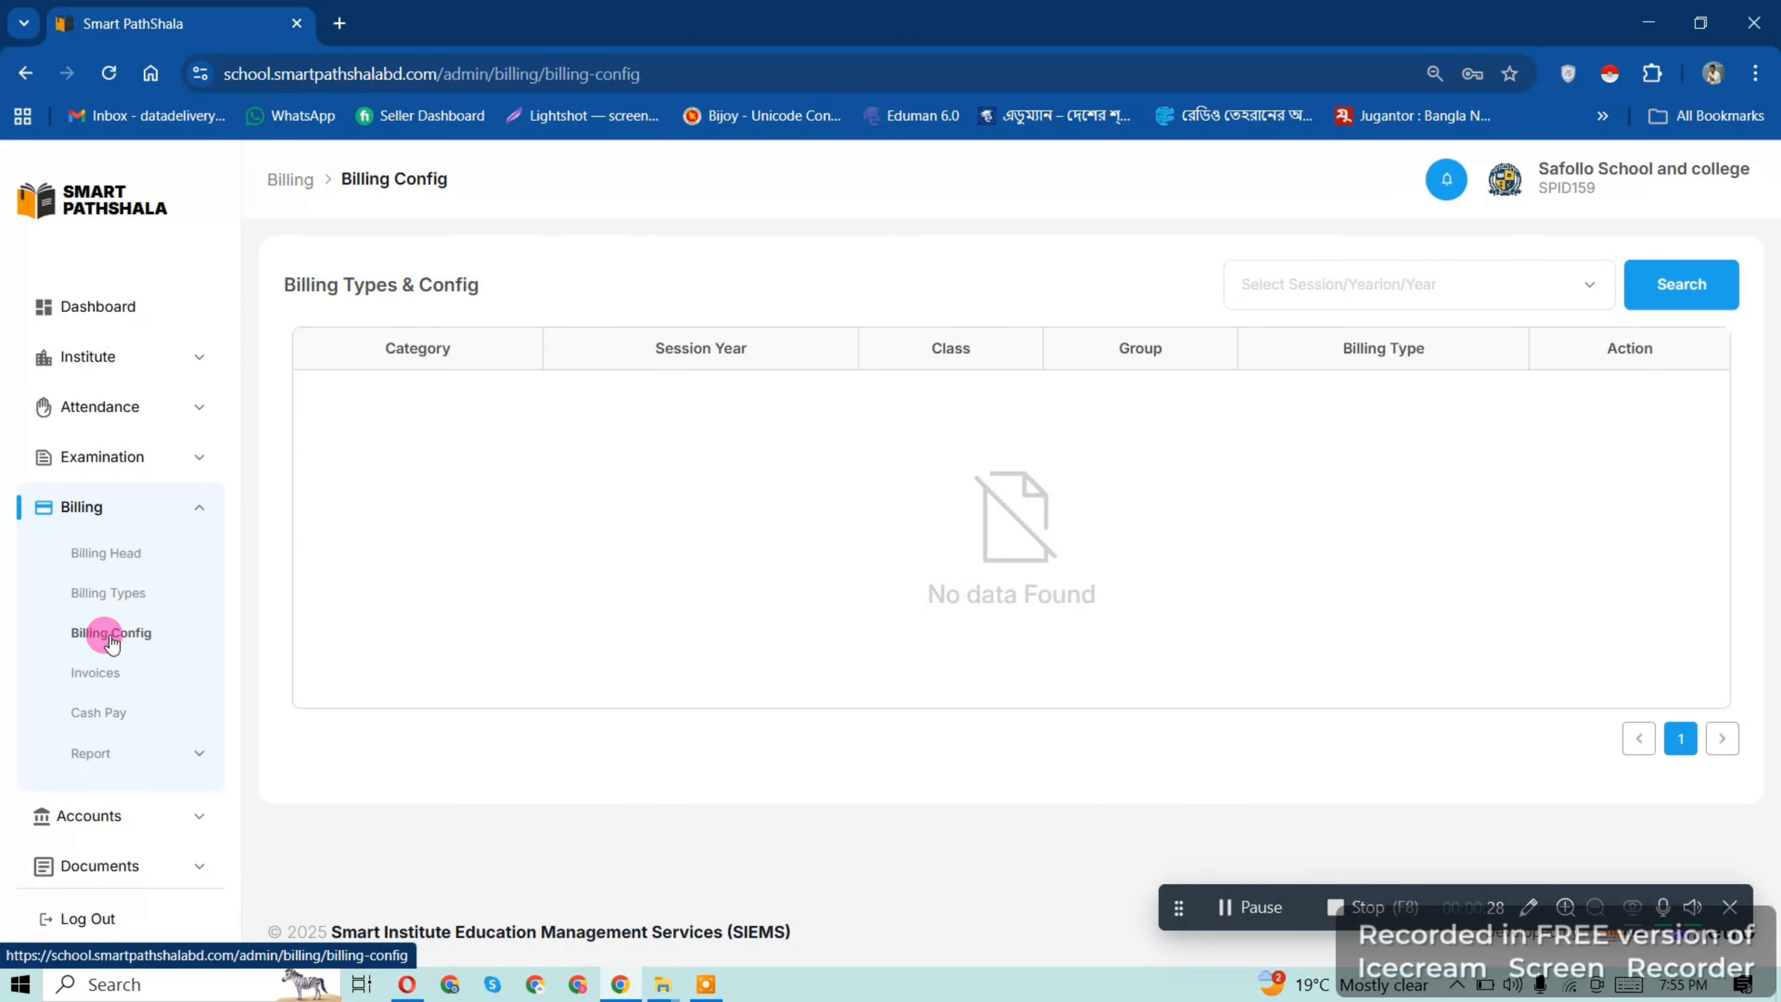
left_click(126, 553)
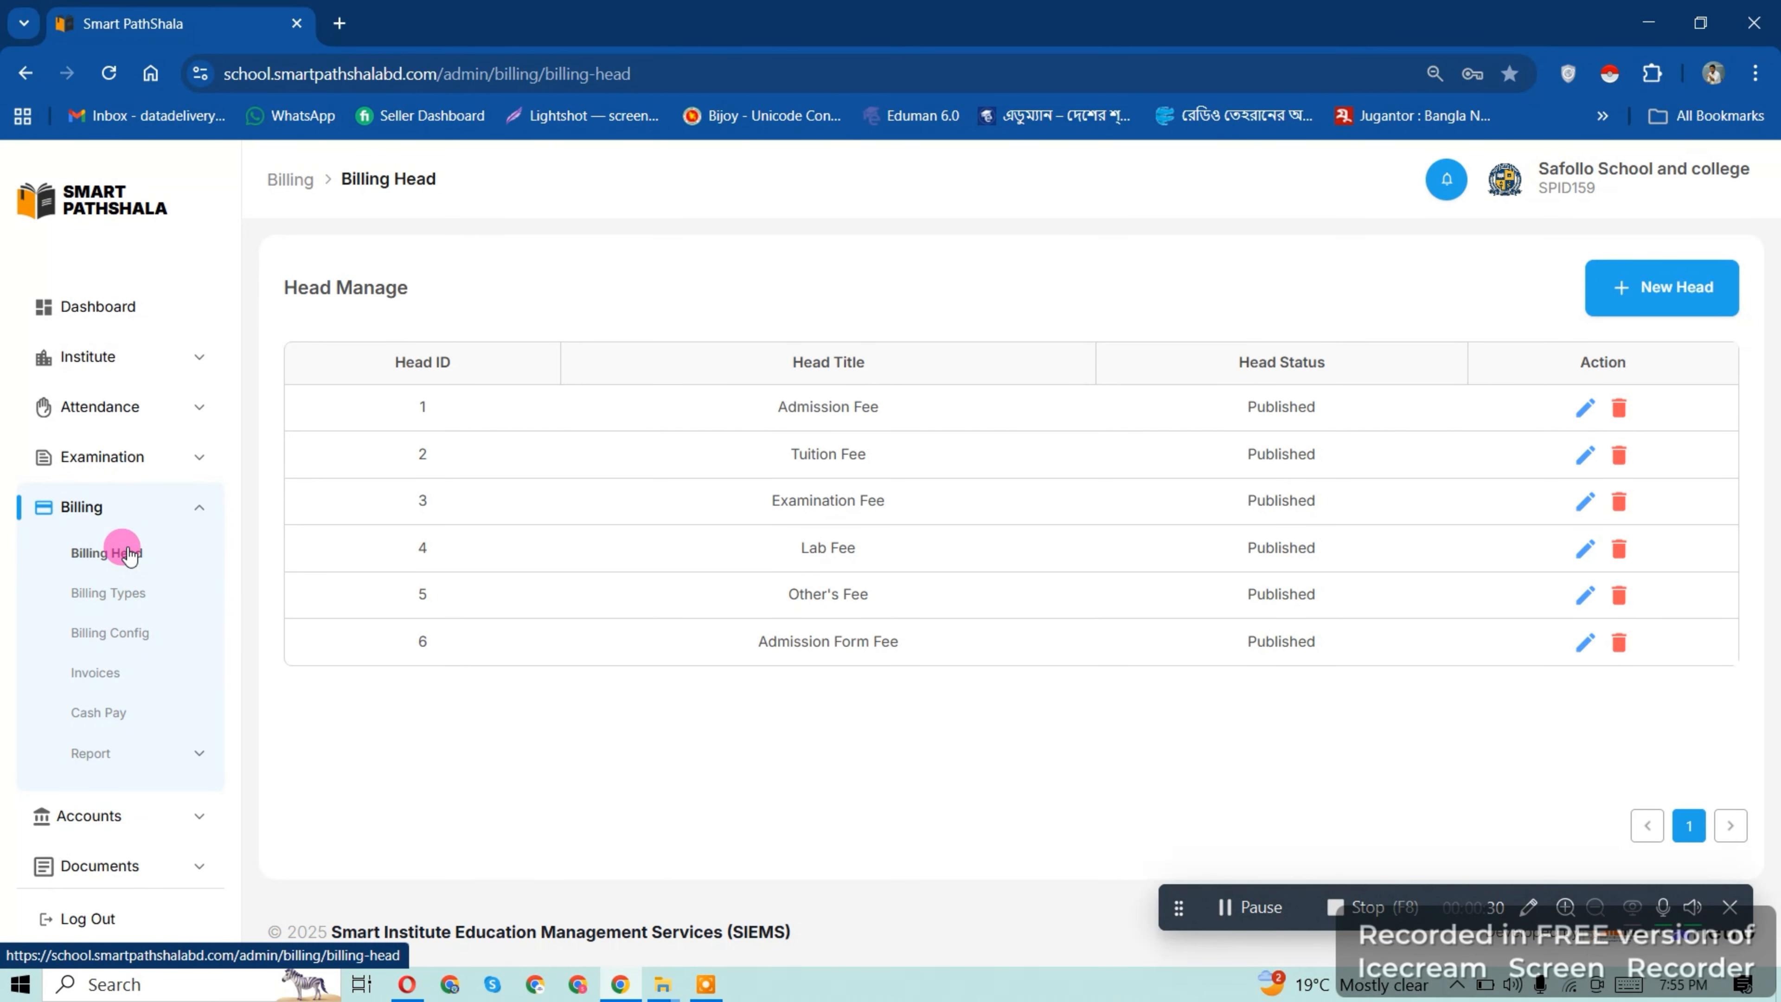
- Search the billing types for session 2025 and class Six and view the resulting billing list
left_click(144, 596)
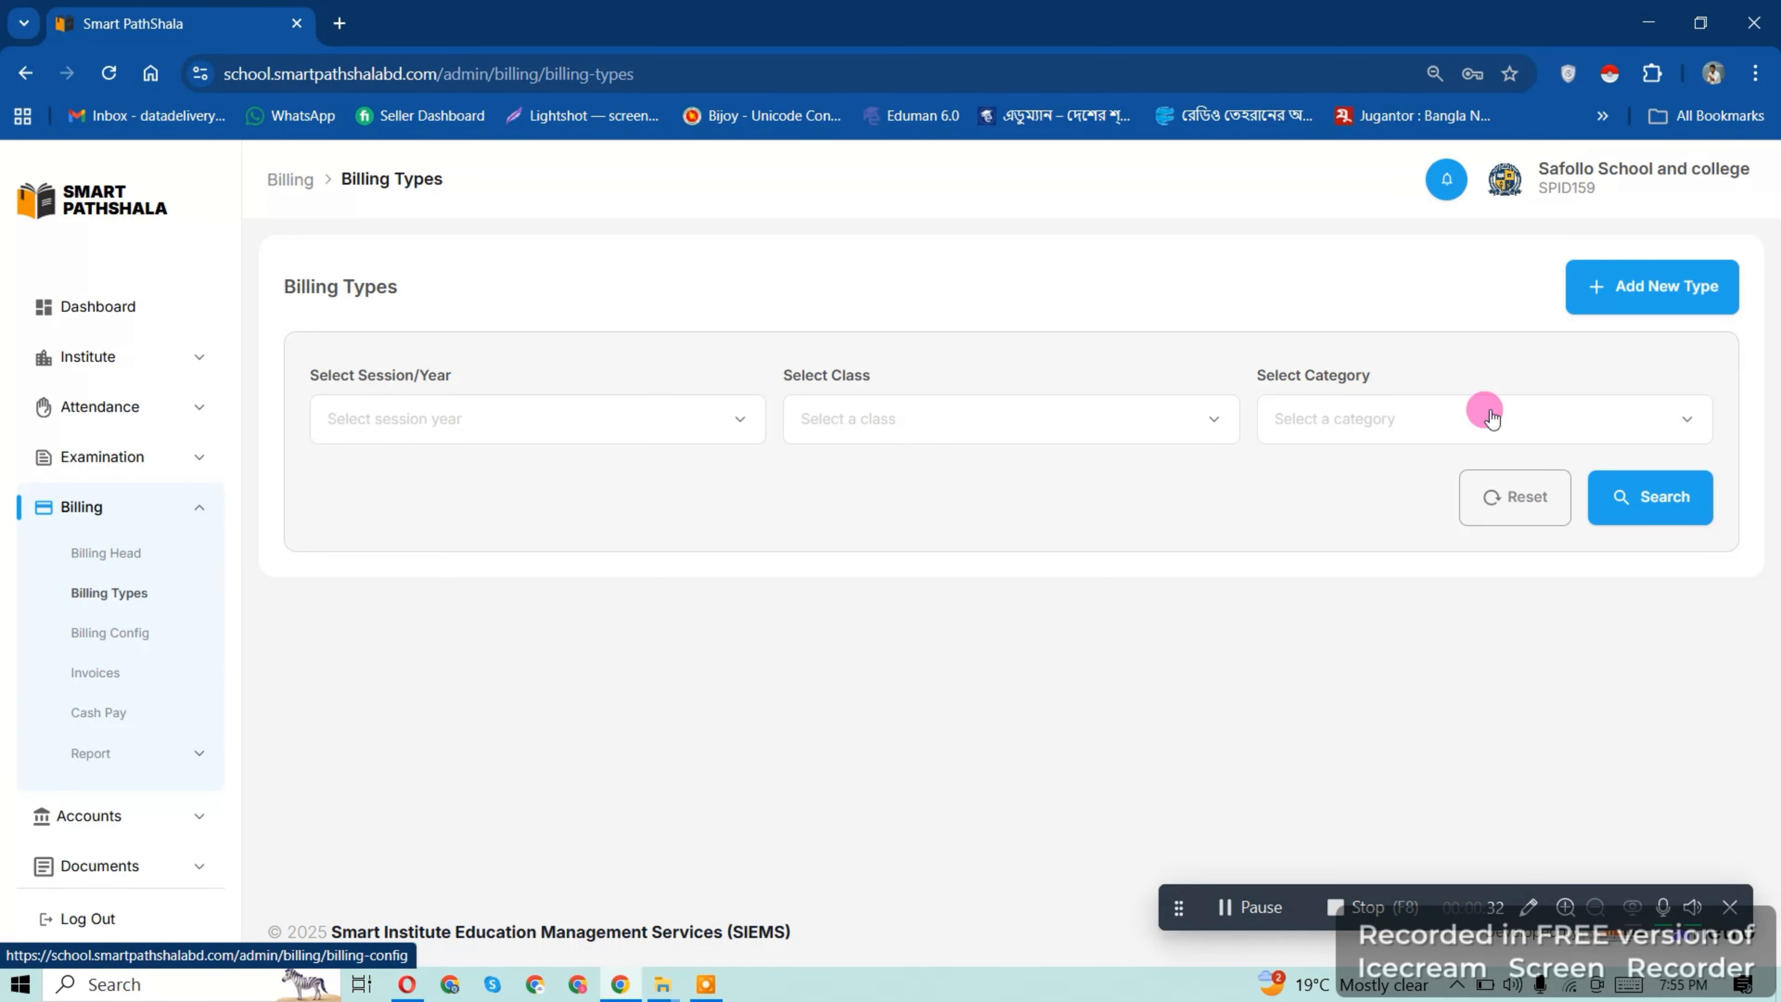
left_click(407, 419)
left_click(387, 471)
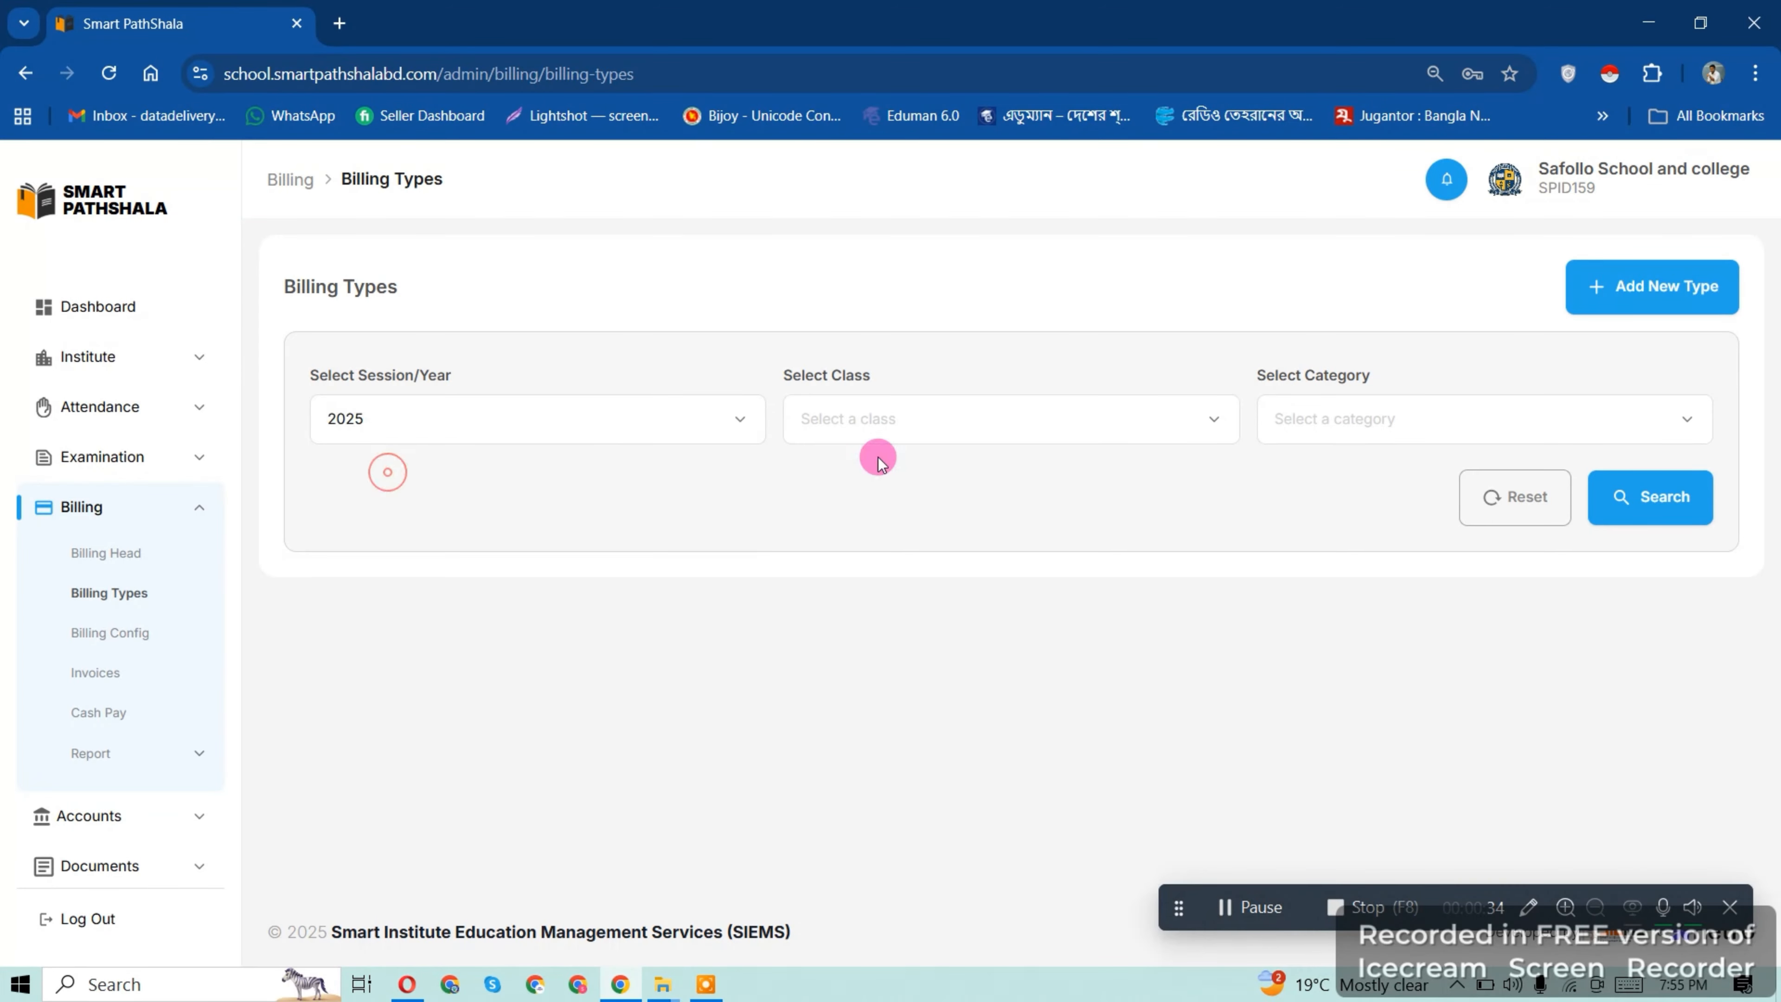
left_click(885, 436)
left_click(864, 475)
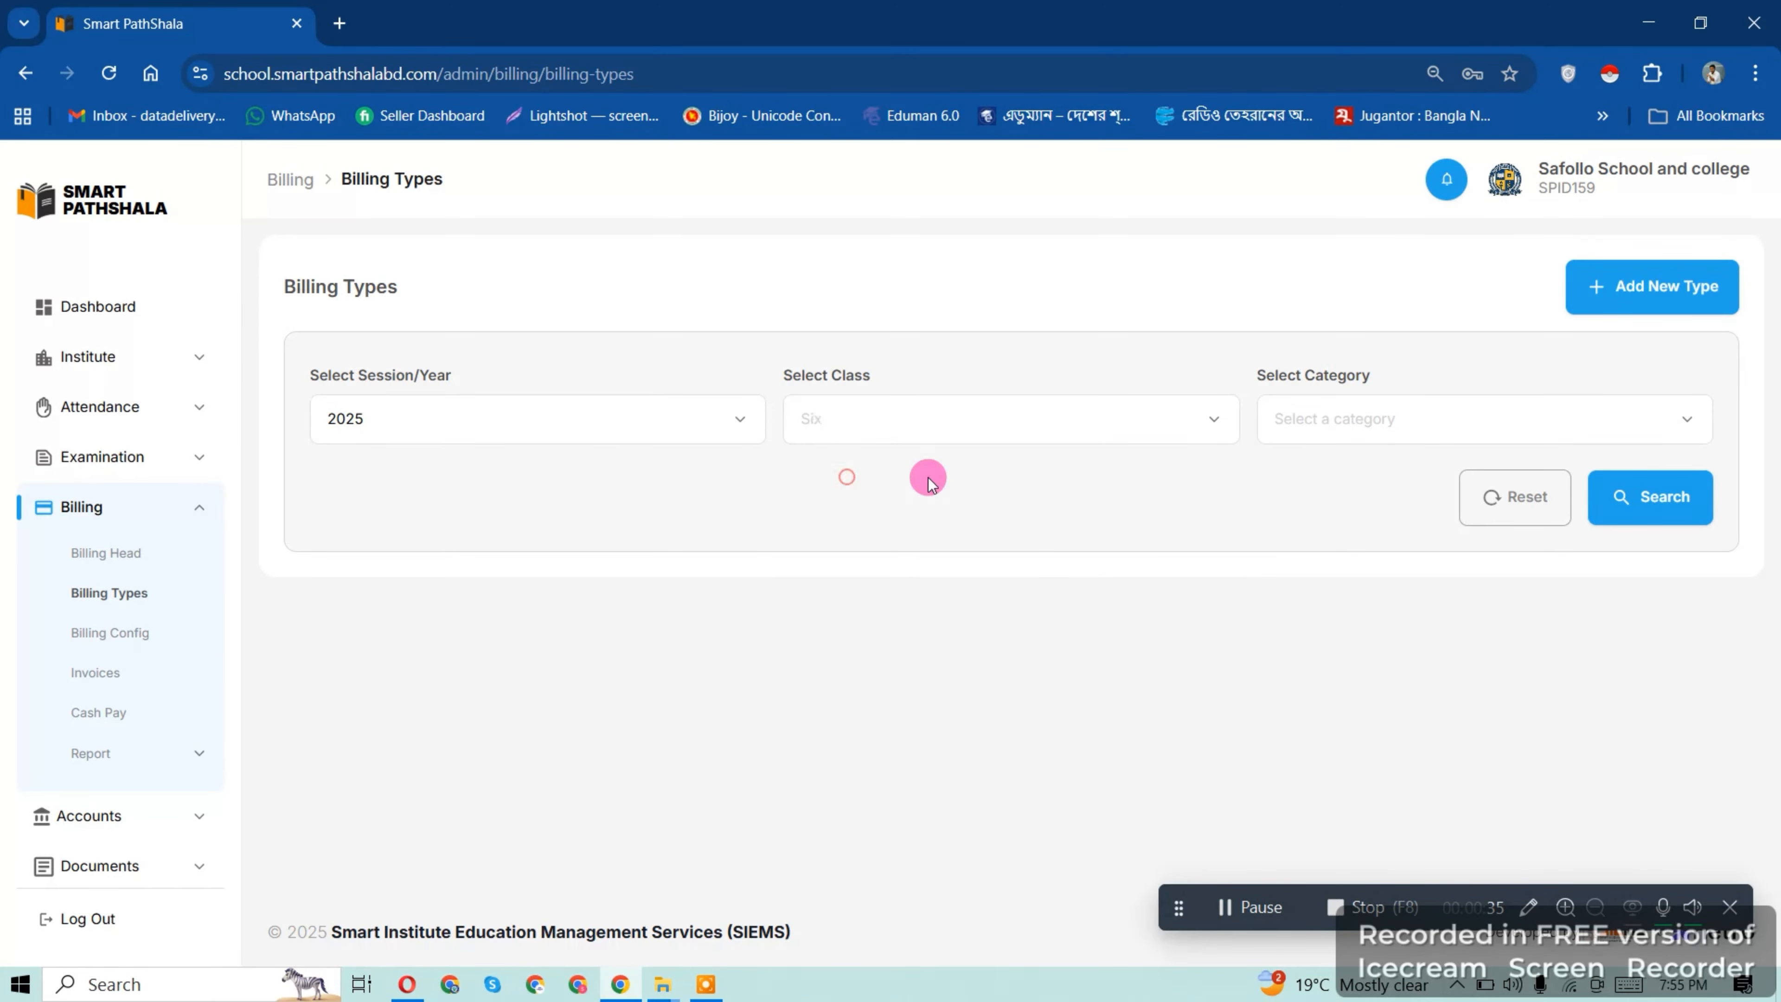
left_click(1684, 500)
scroll(1074, 600, "down", 1)
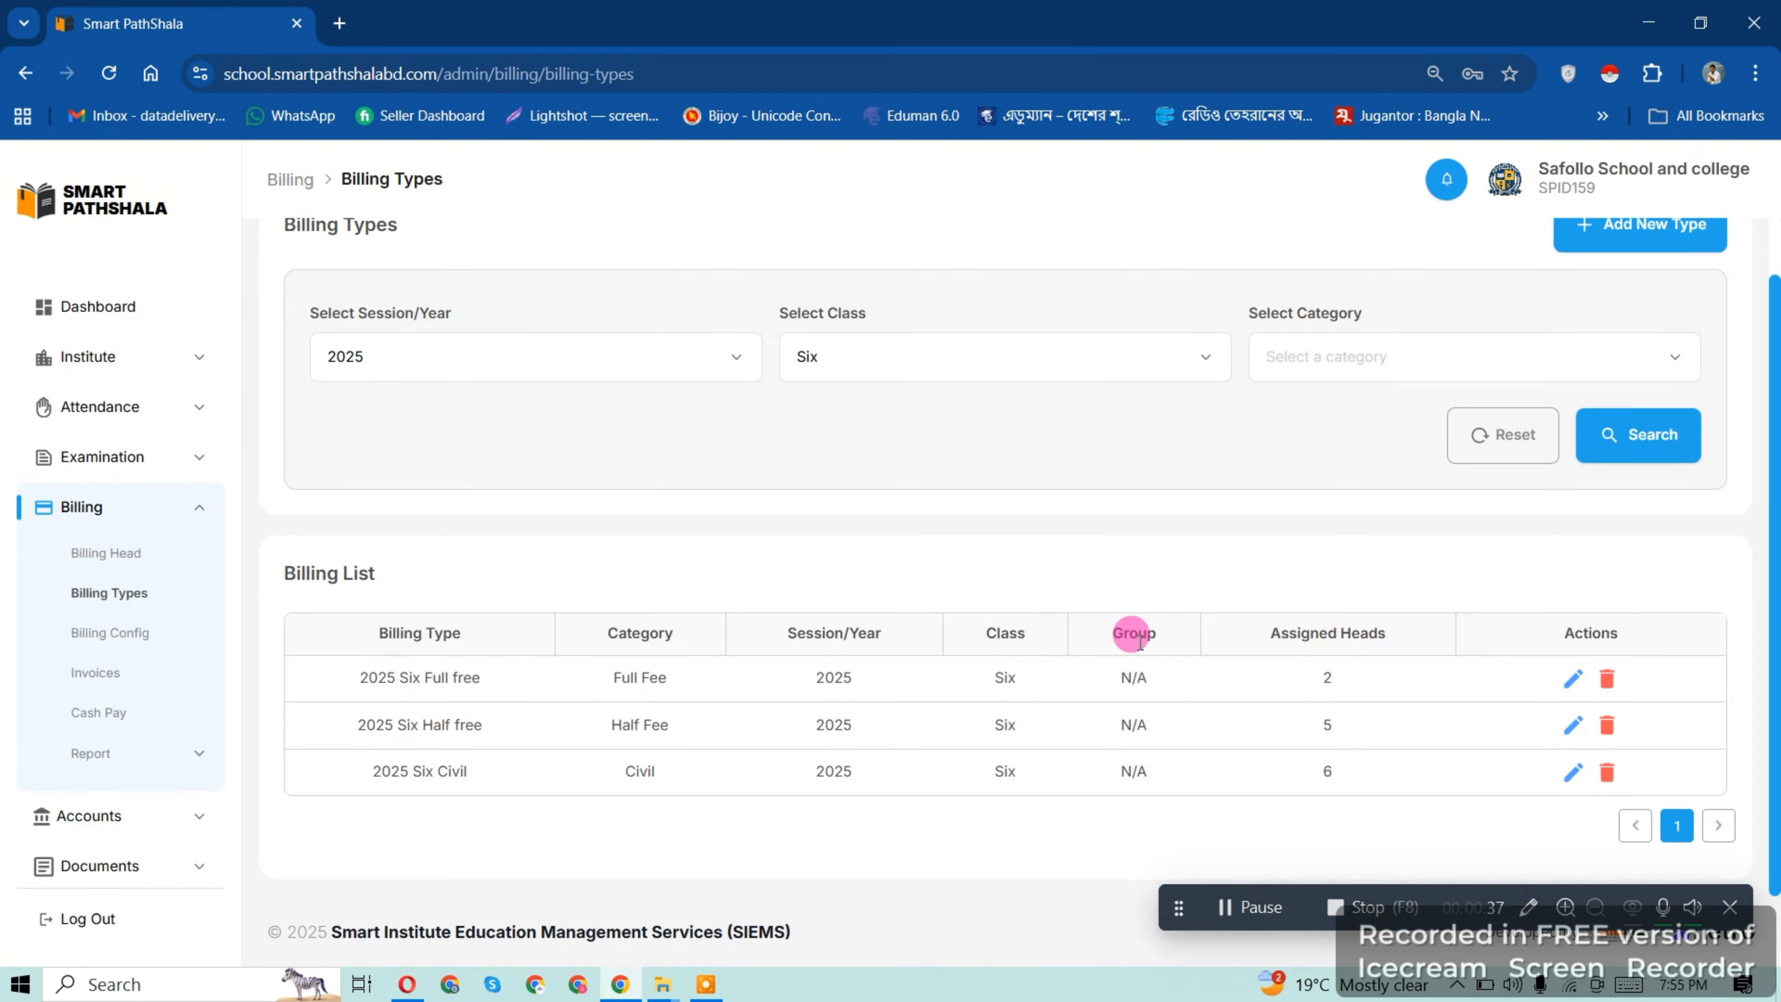
- Search the billing configurations for session 2025, view the Full Fee monthly amounts, and leave without updating
left_click(153, 644)
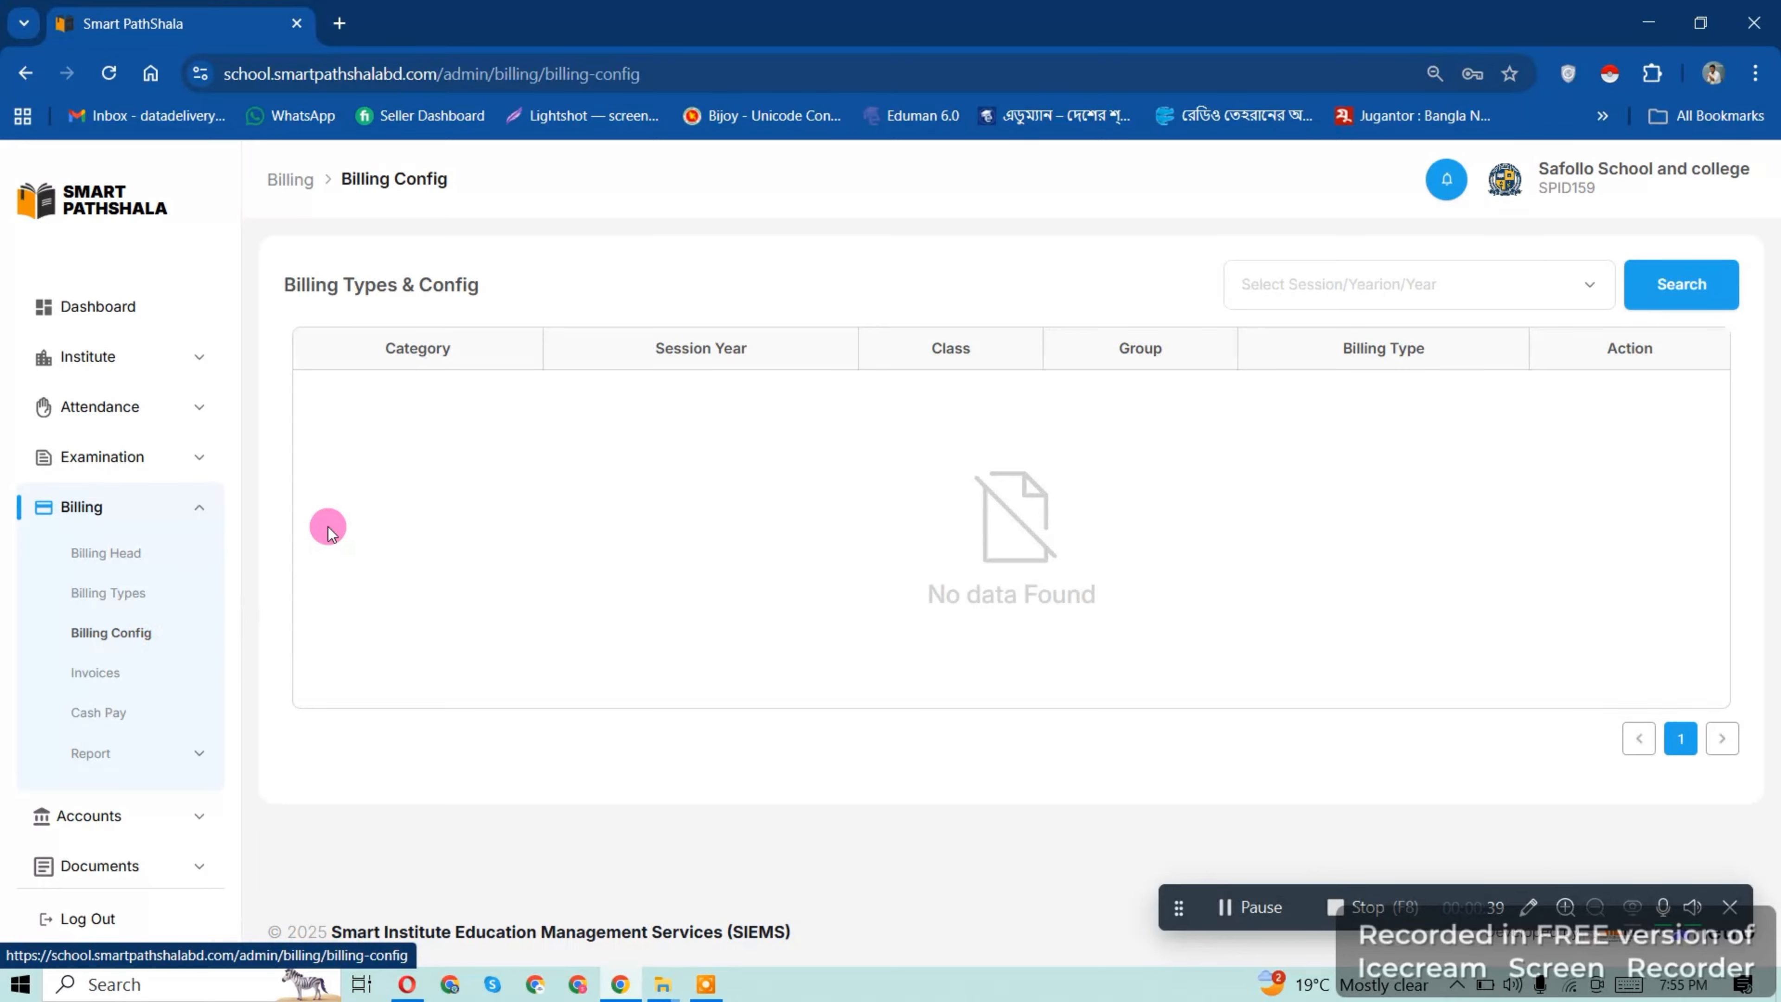
left_click(1483, 270)
left_click(1260, 338)
left_click(1690, 269)
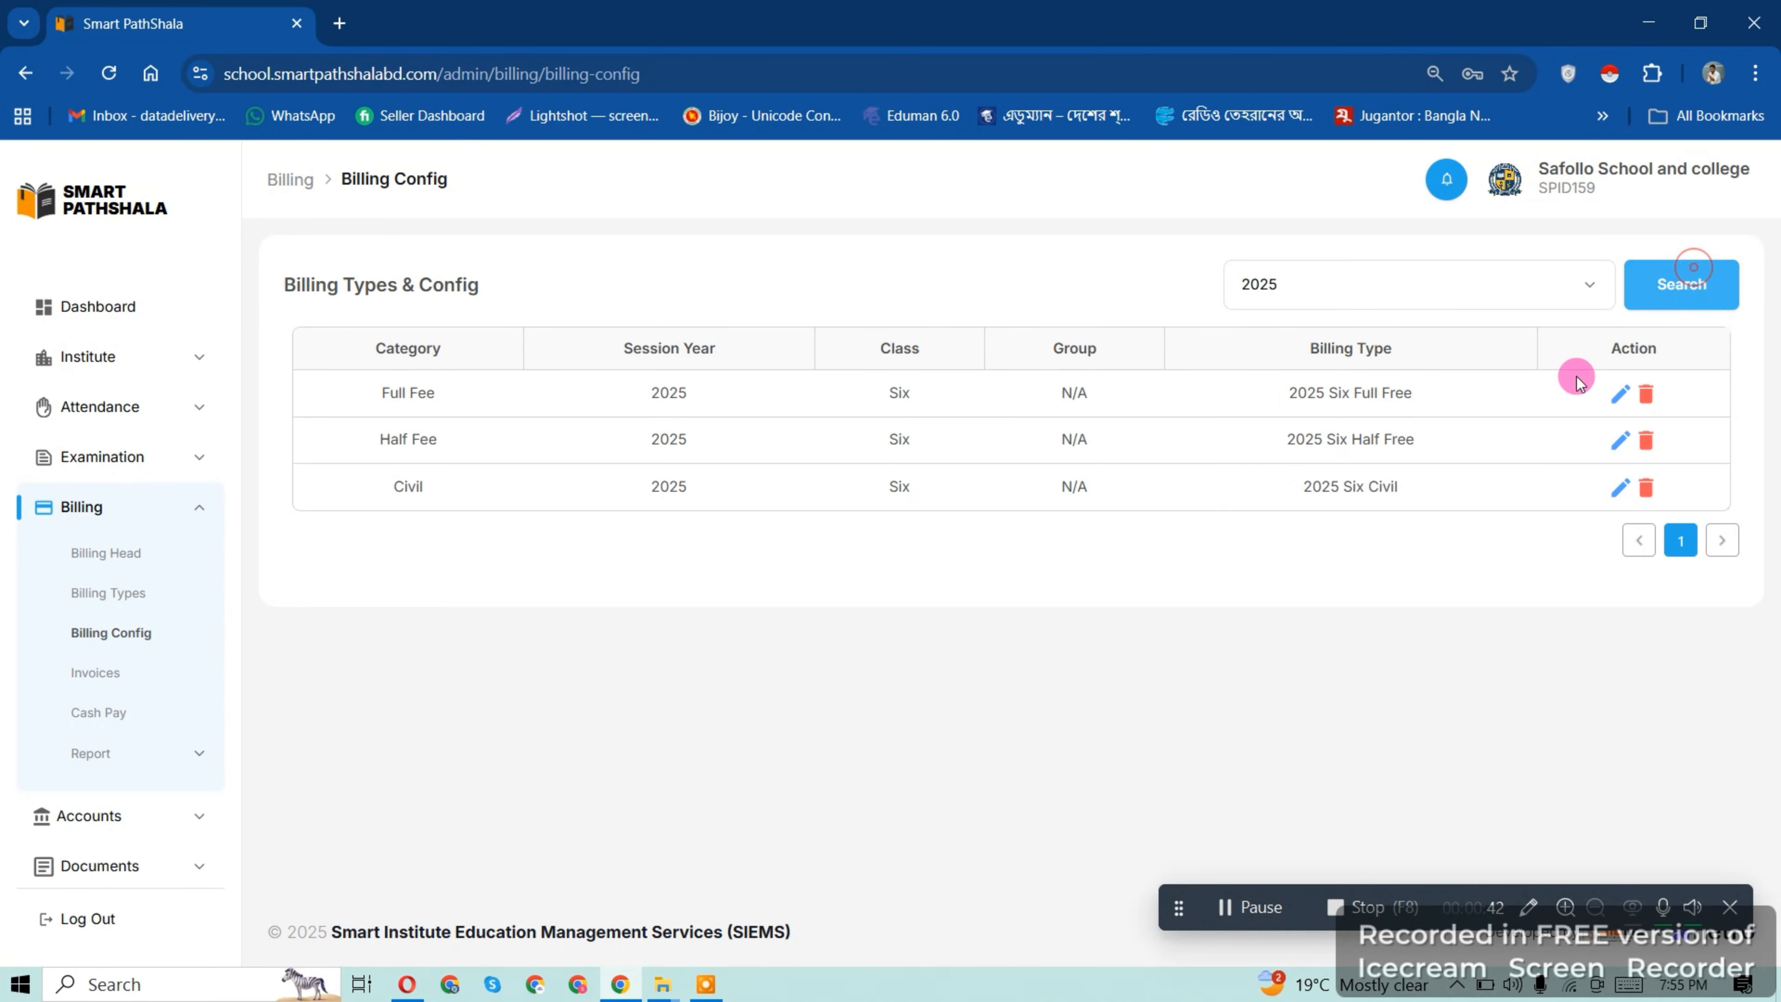
left_click(1614, 397)
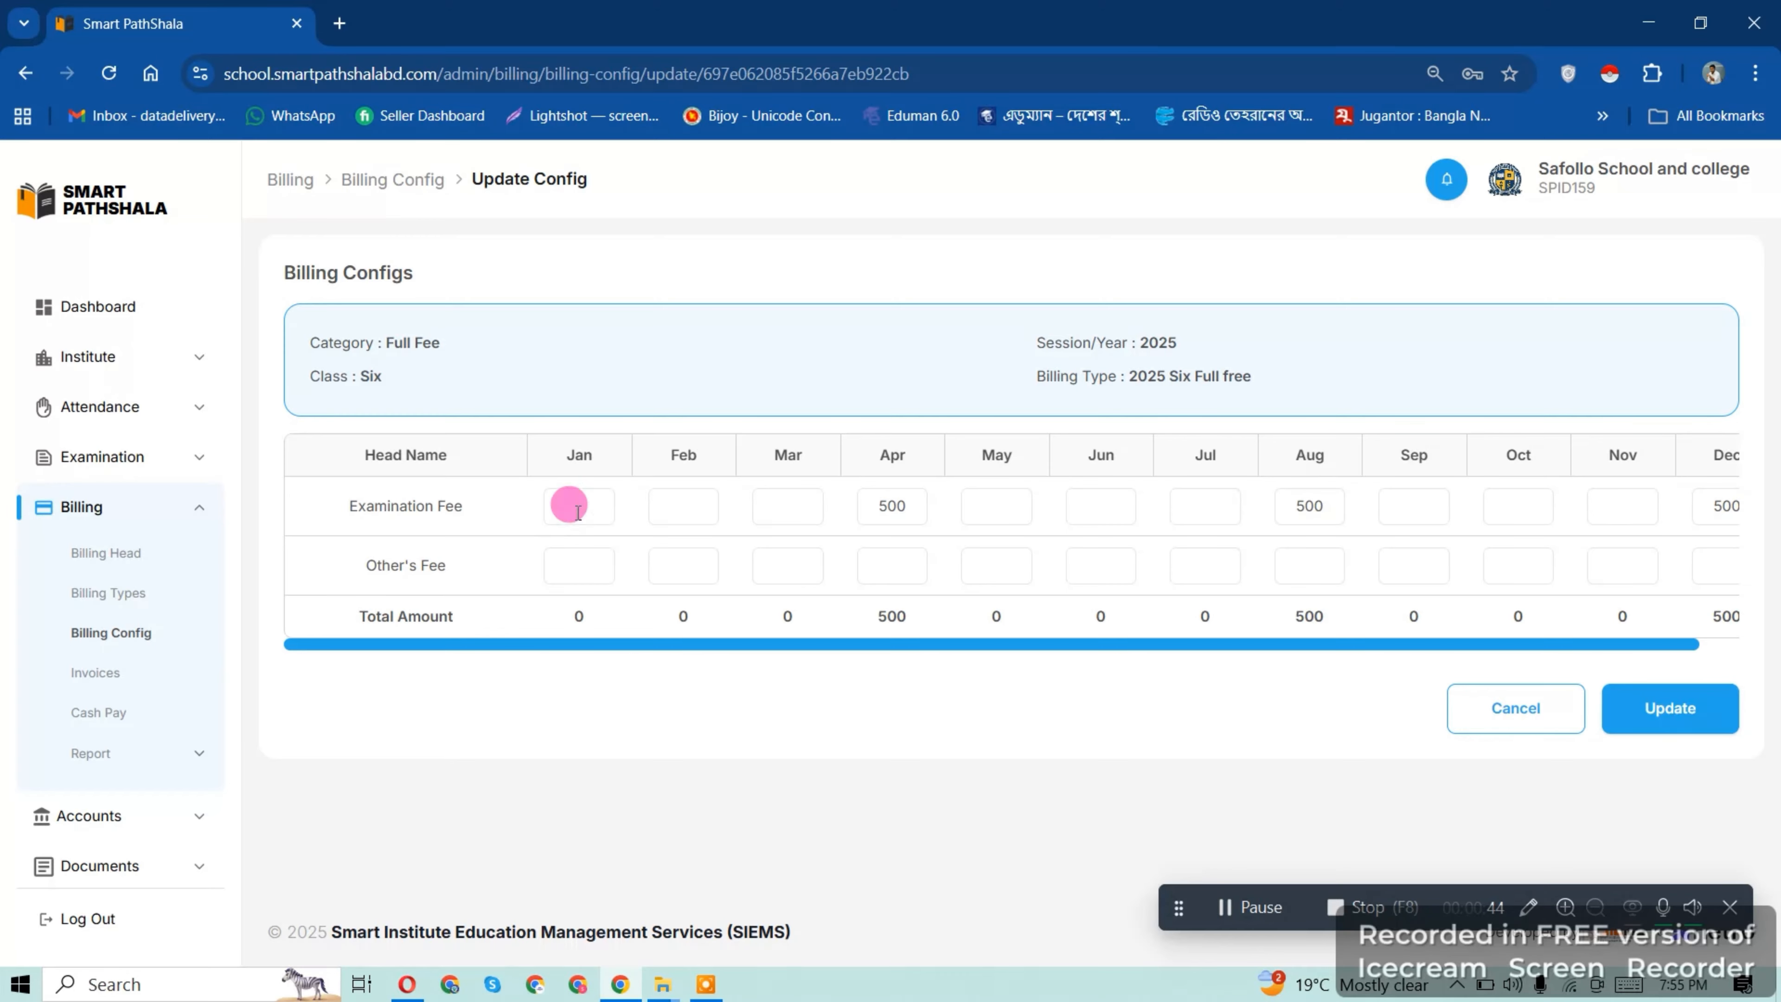
left_click(1514, 710)
- Open bulk billing for invoices and filter by session 2025, class Six and category Civil
left_click(111, 675)
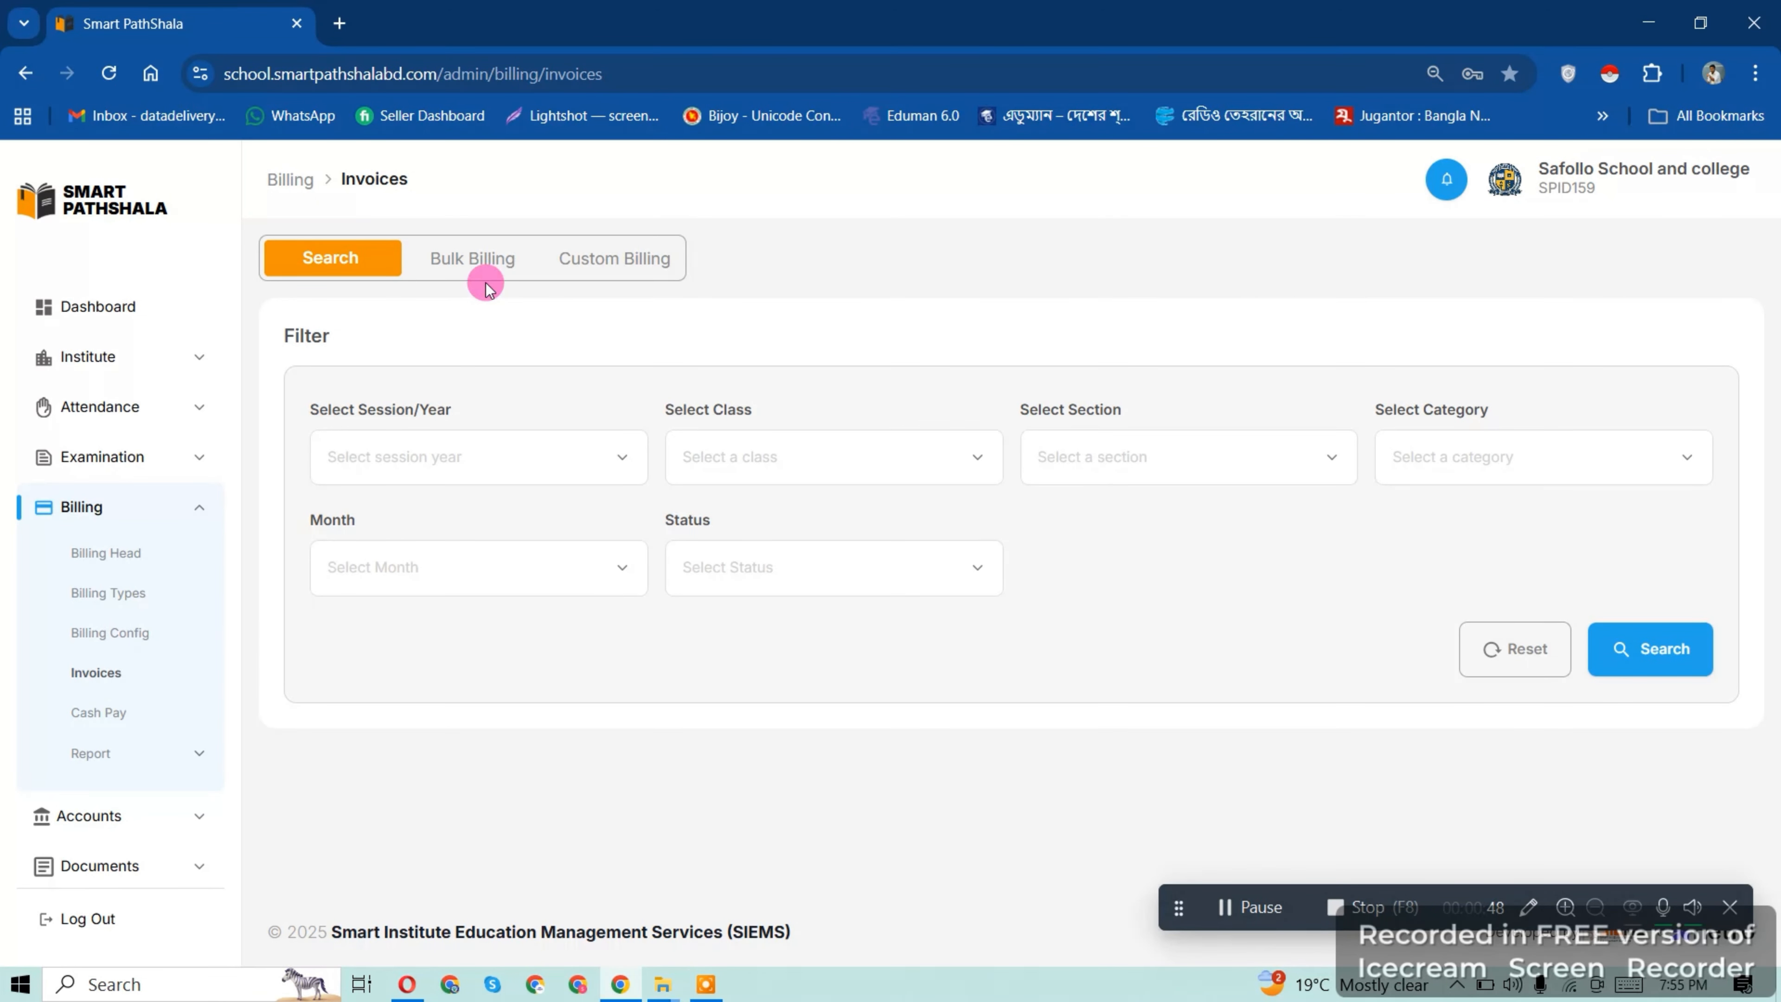
left_click(483, 266)
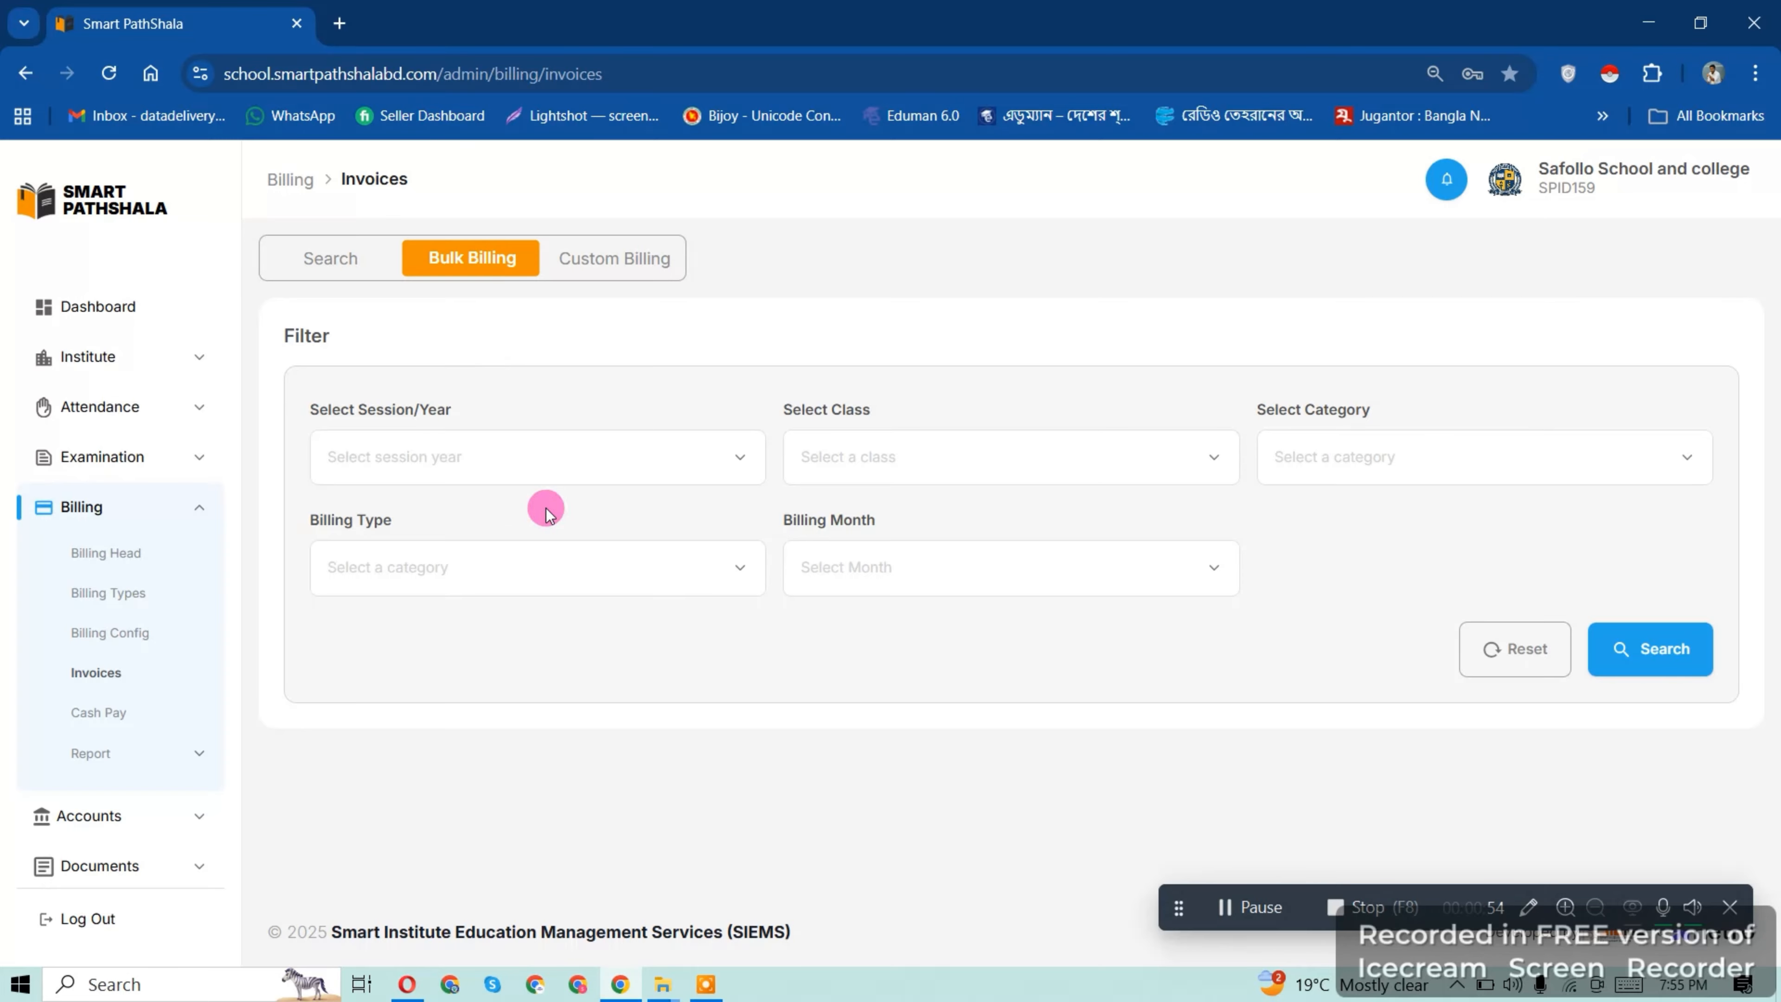
left_click(451, 458)
left_click(370, 517)
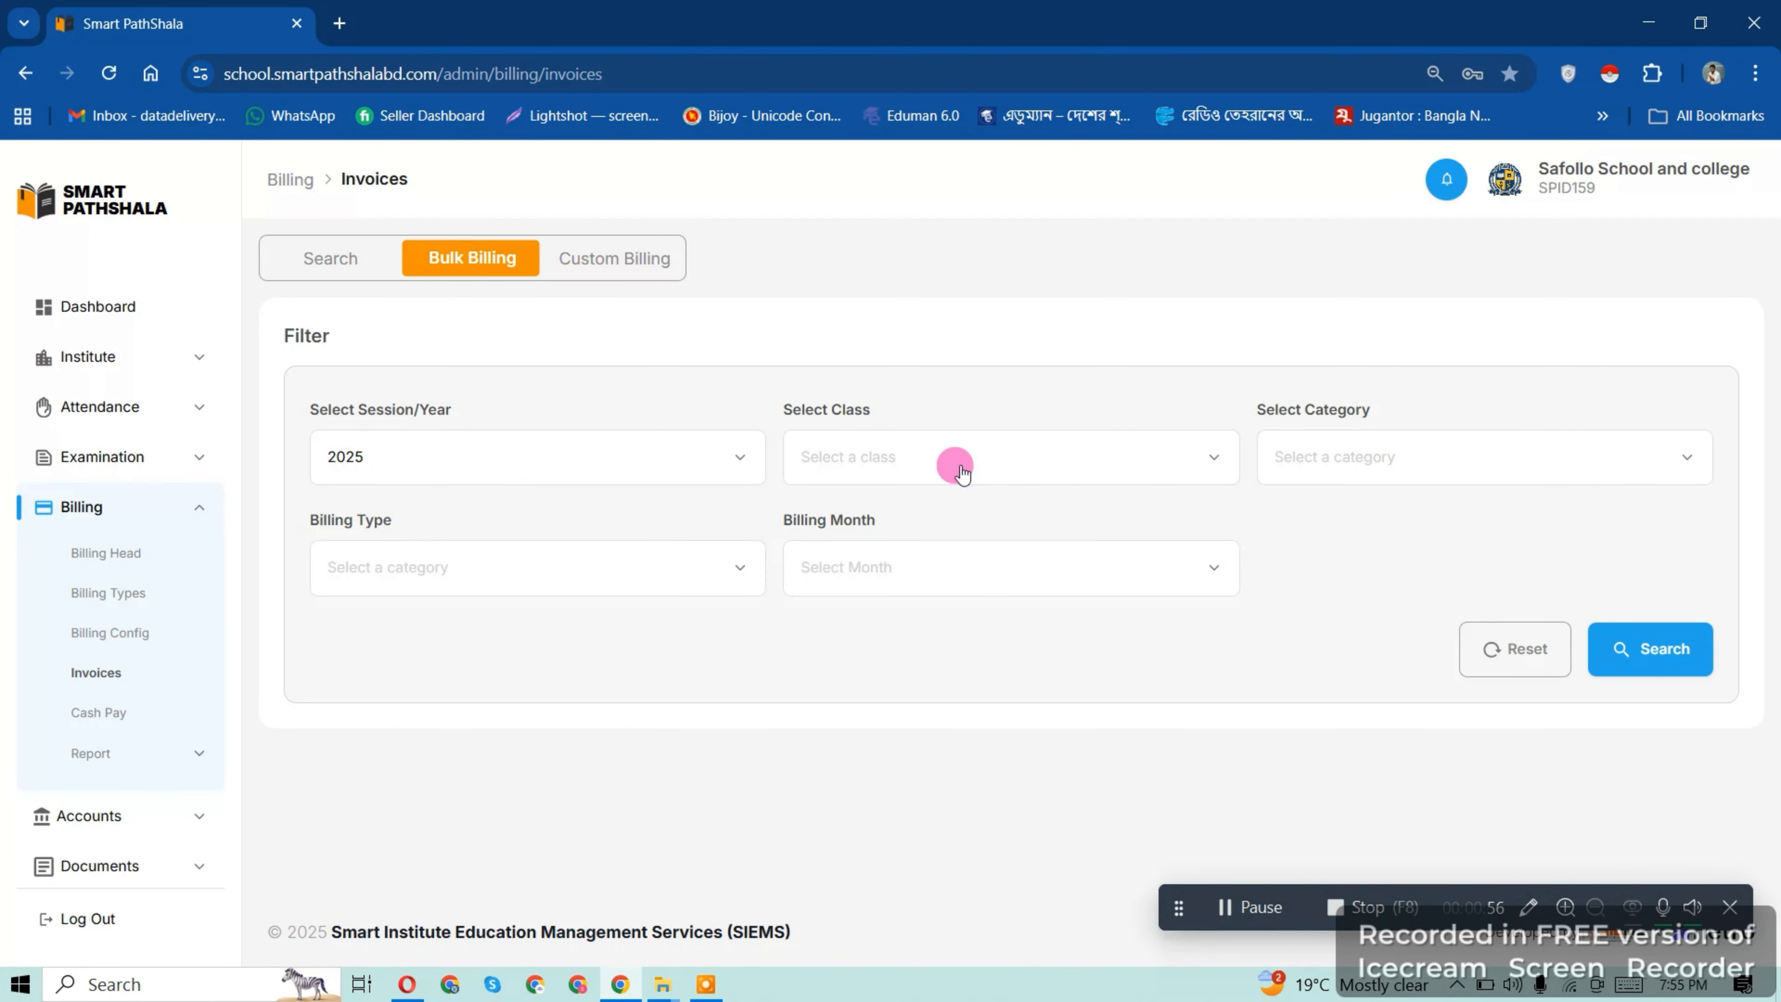
left_click(954, 465)
left_click(868, 517)
left_click(1433, 453)
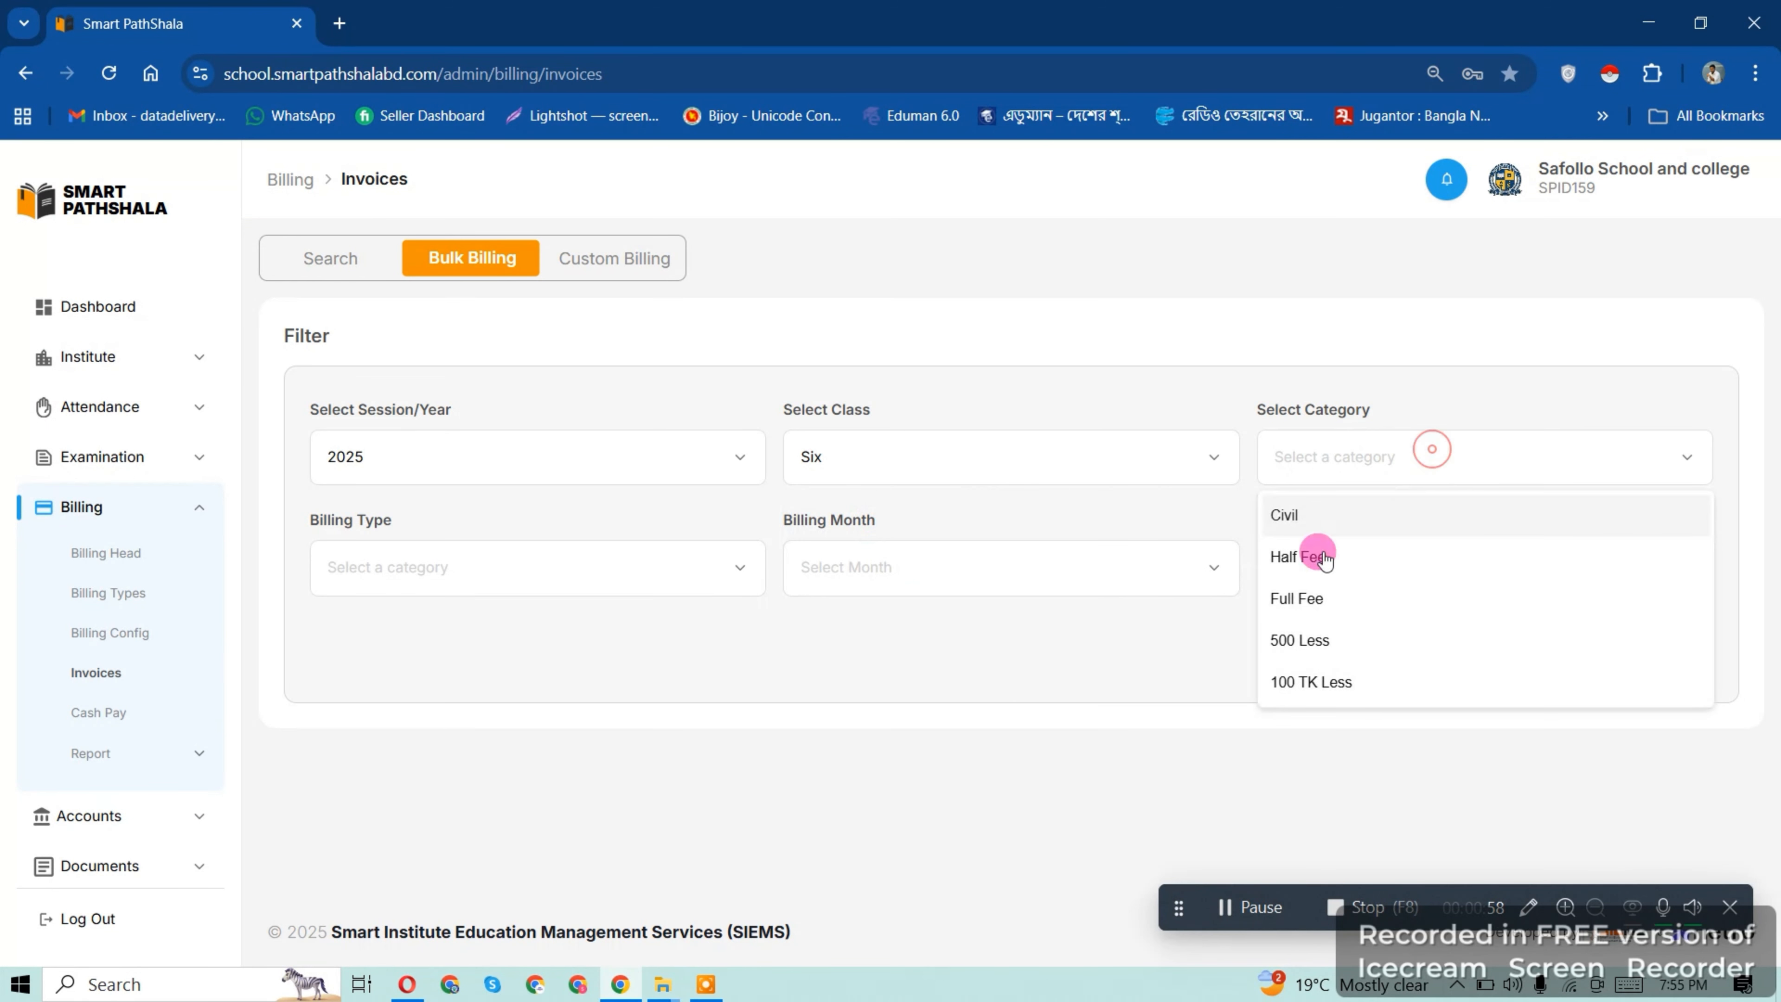
left_click(1280, 521)
- Set the billing type to 2025 Six Civil and the billing month to January, and search for matching students
left_click(338, 569)
left_click(377, 628)
left_click(867, 569)
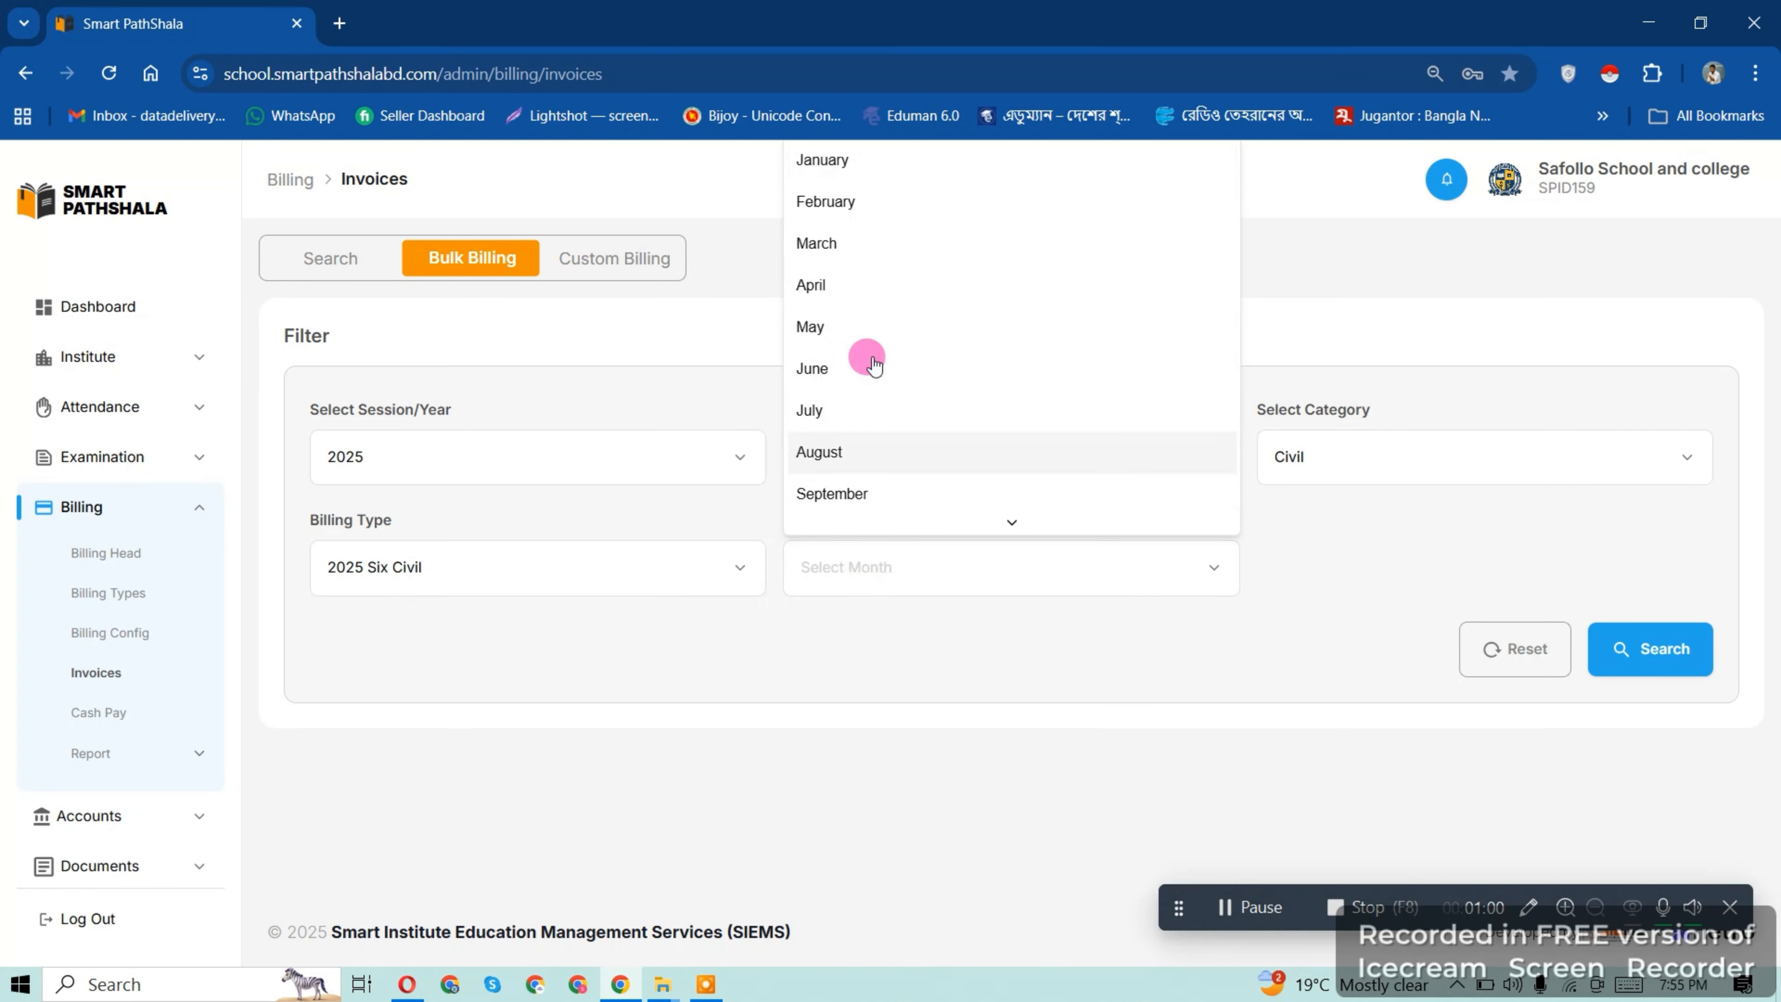
left_click(851, 167)
left_click(1648, 651)
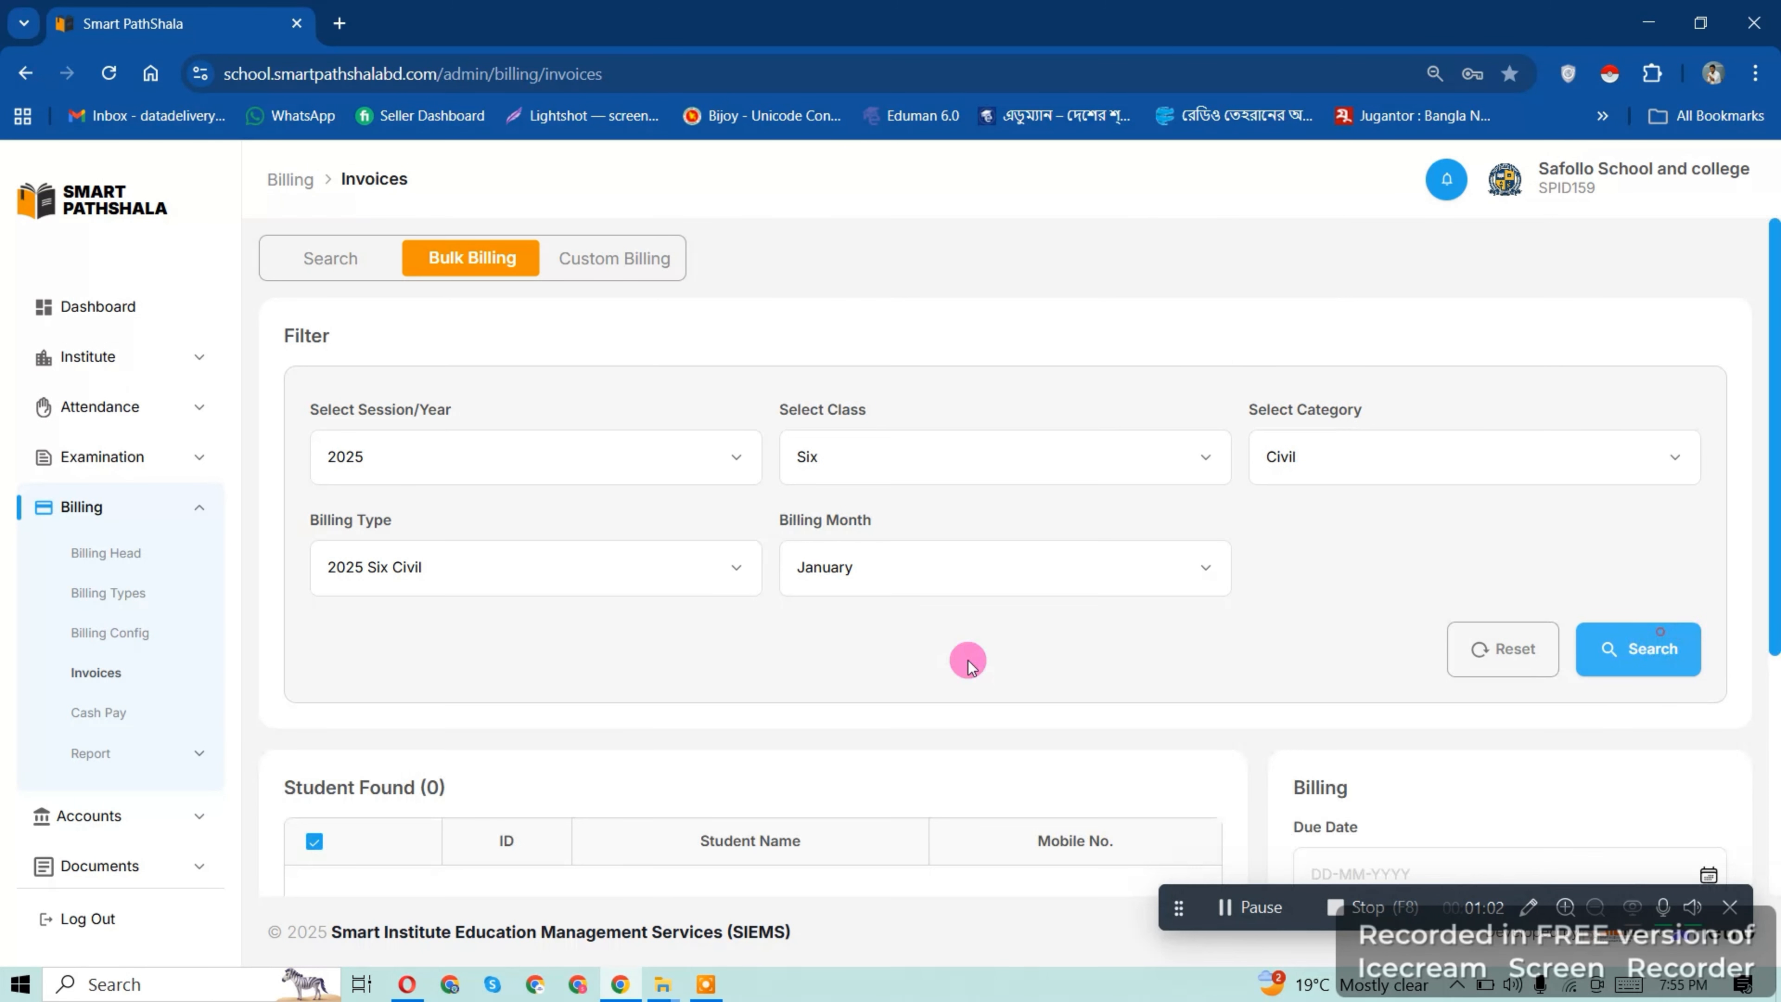
- Select all found students and set the bulk invoice due date to 05-02-2026
scroll(711, 662, "down", 3)
scroll(393, 544, "down", 3)
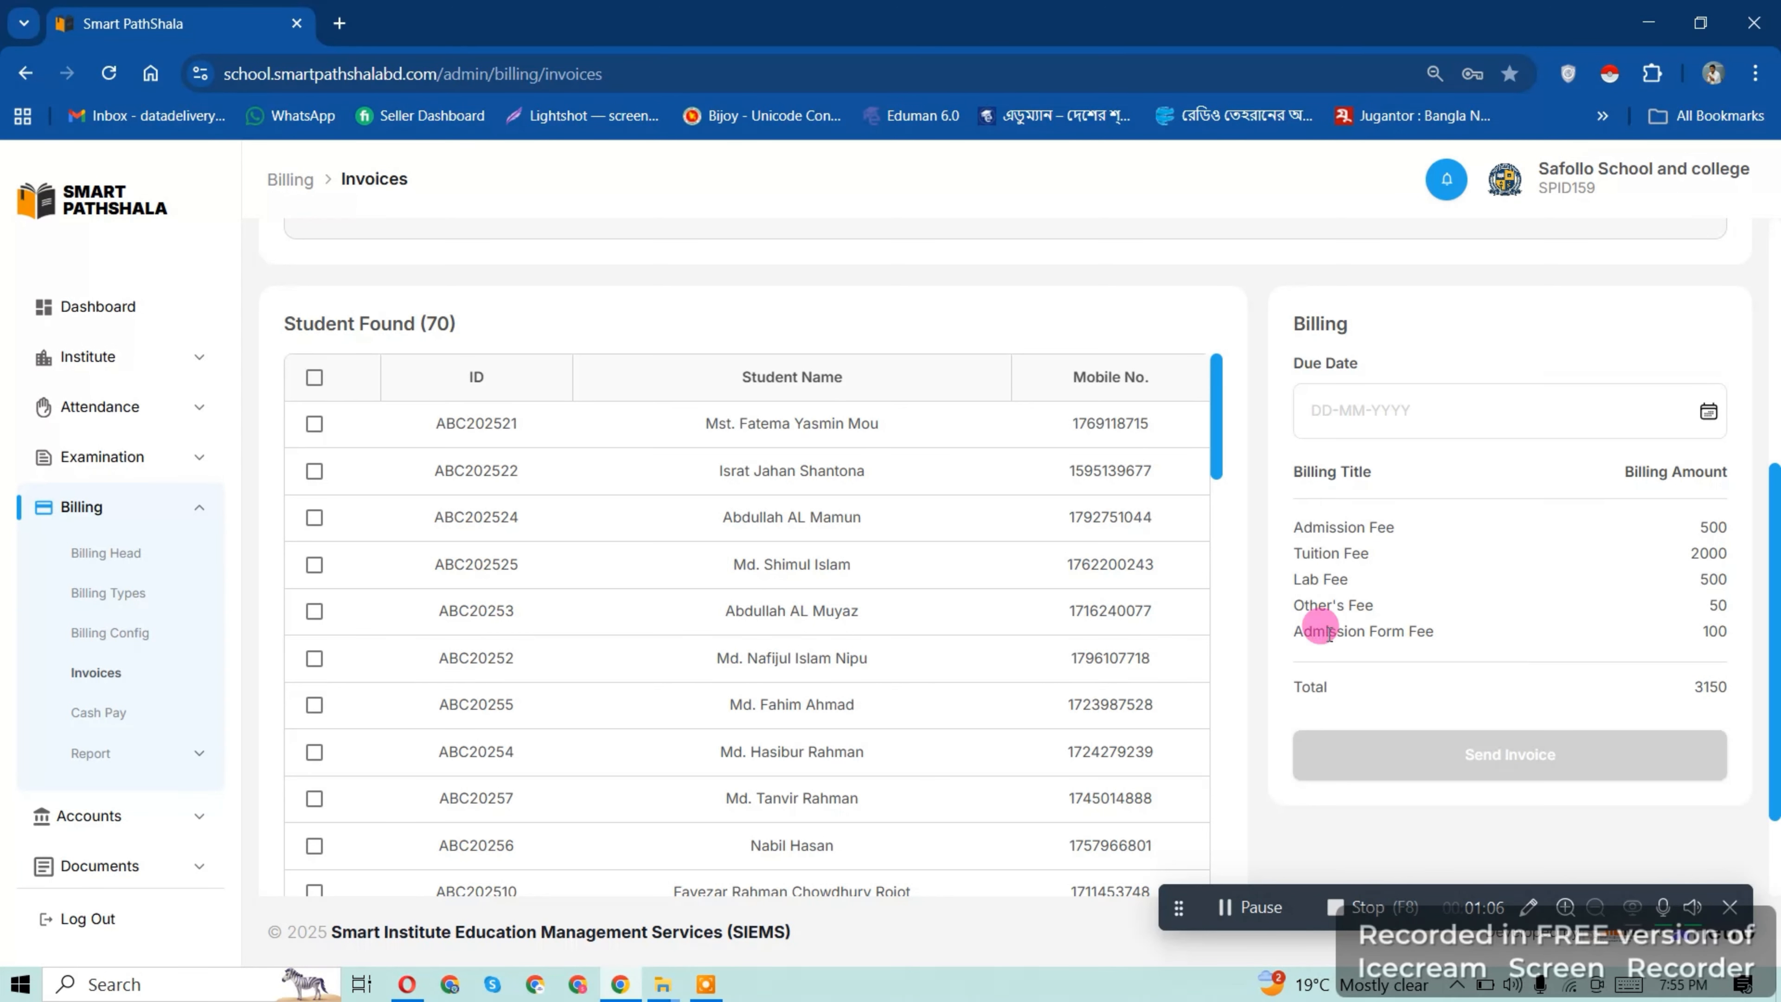
left_click(315, 379)
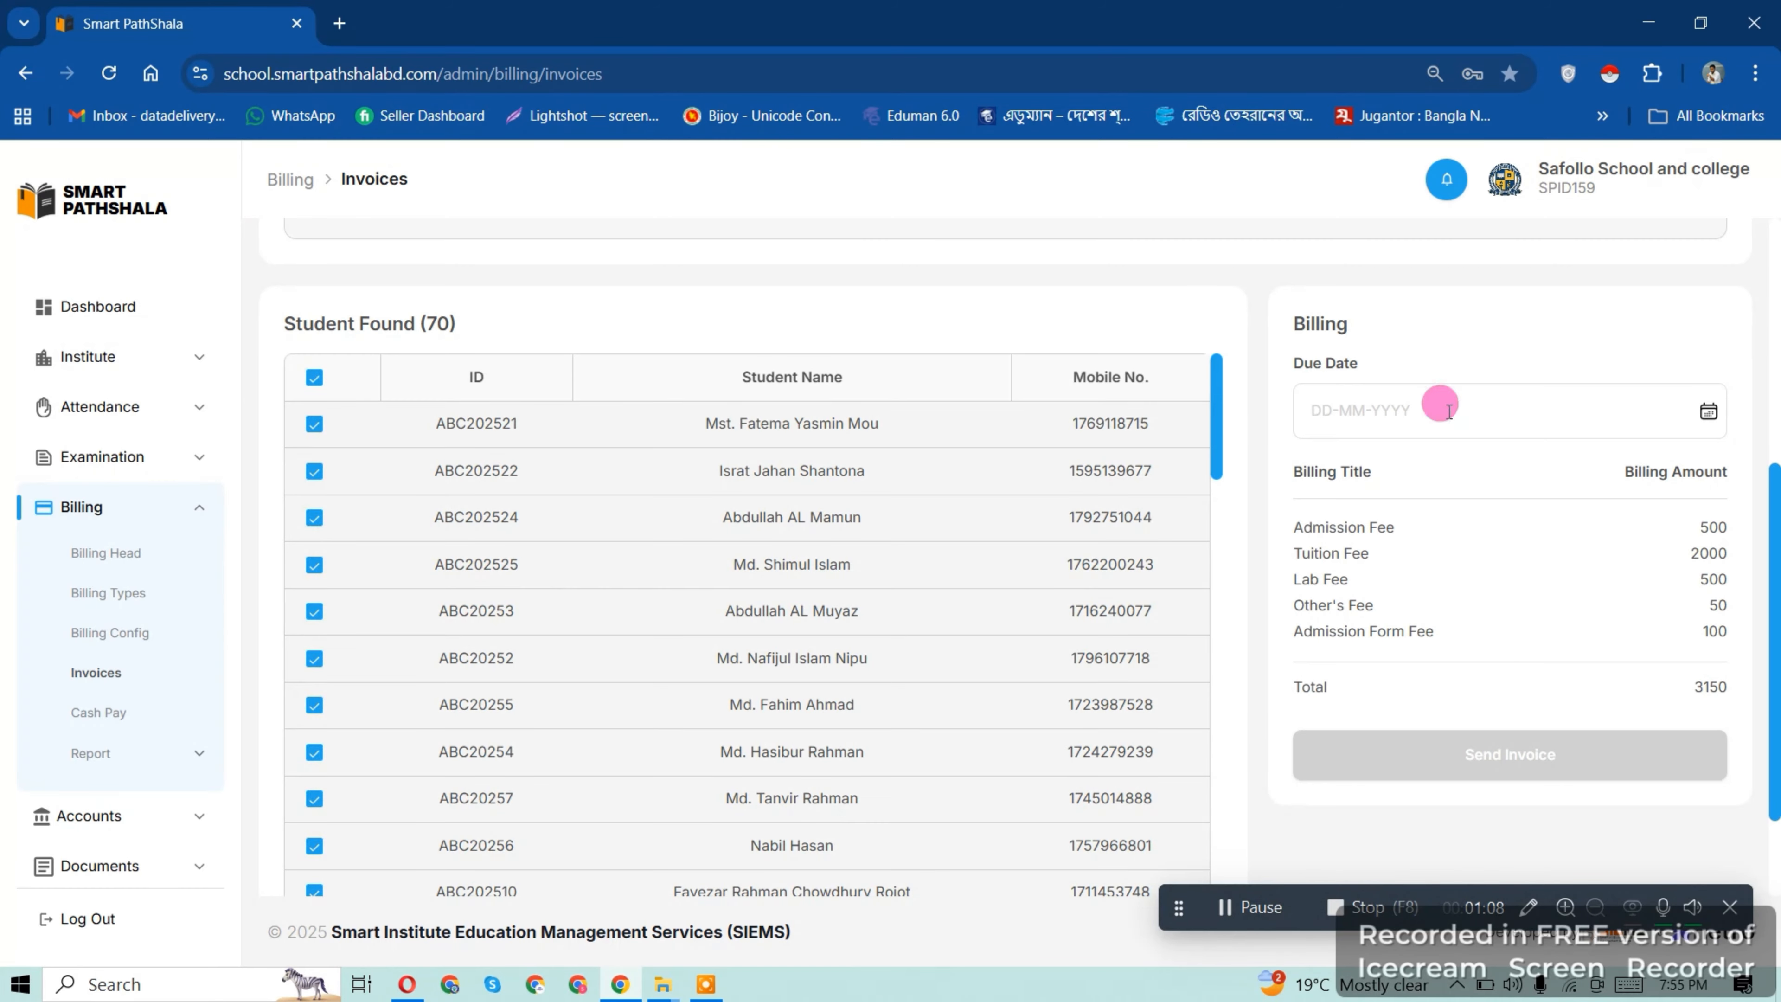
left_click(1439, 405)
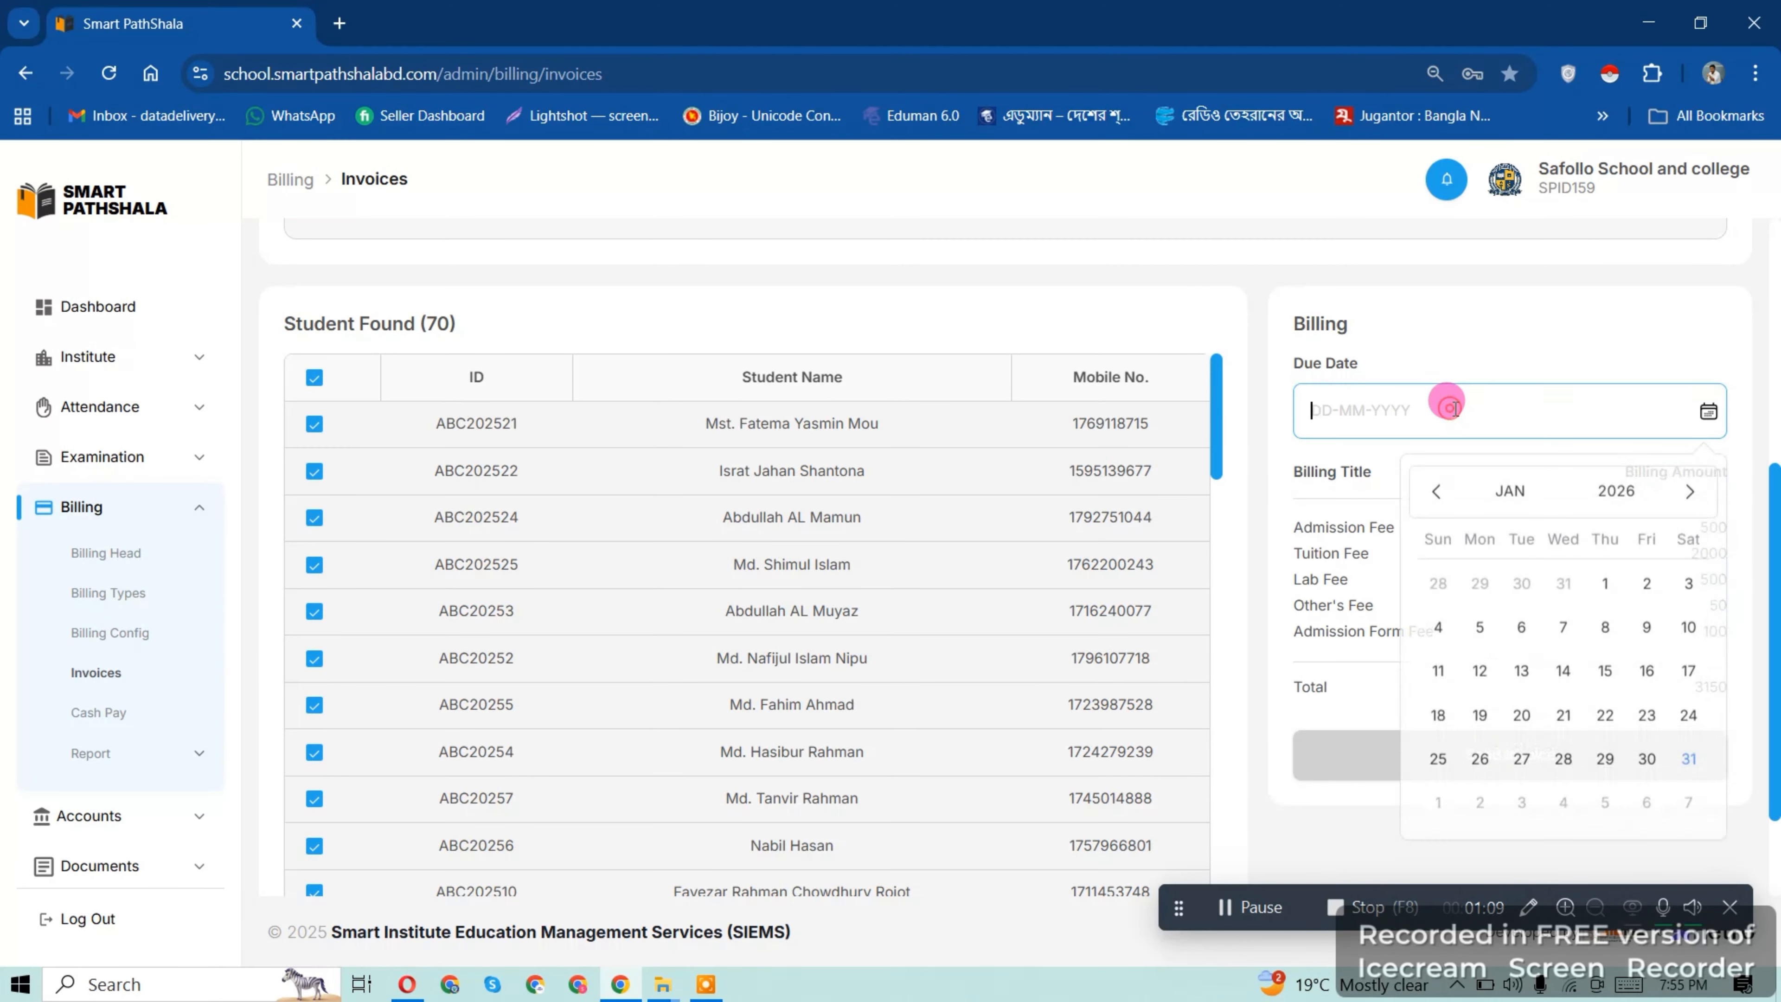
left_click(1568, 799)
left_click(1600, 749)
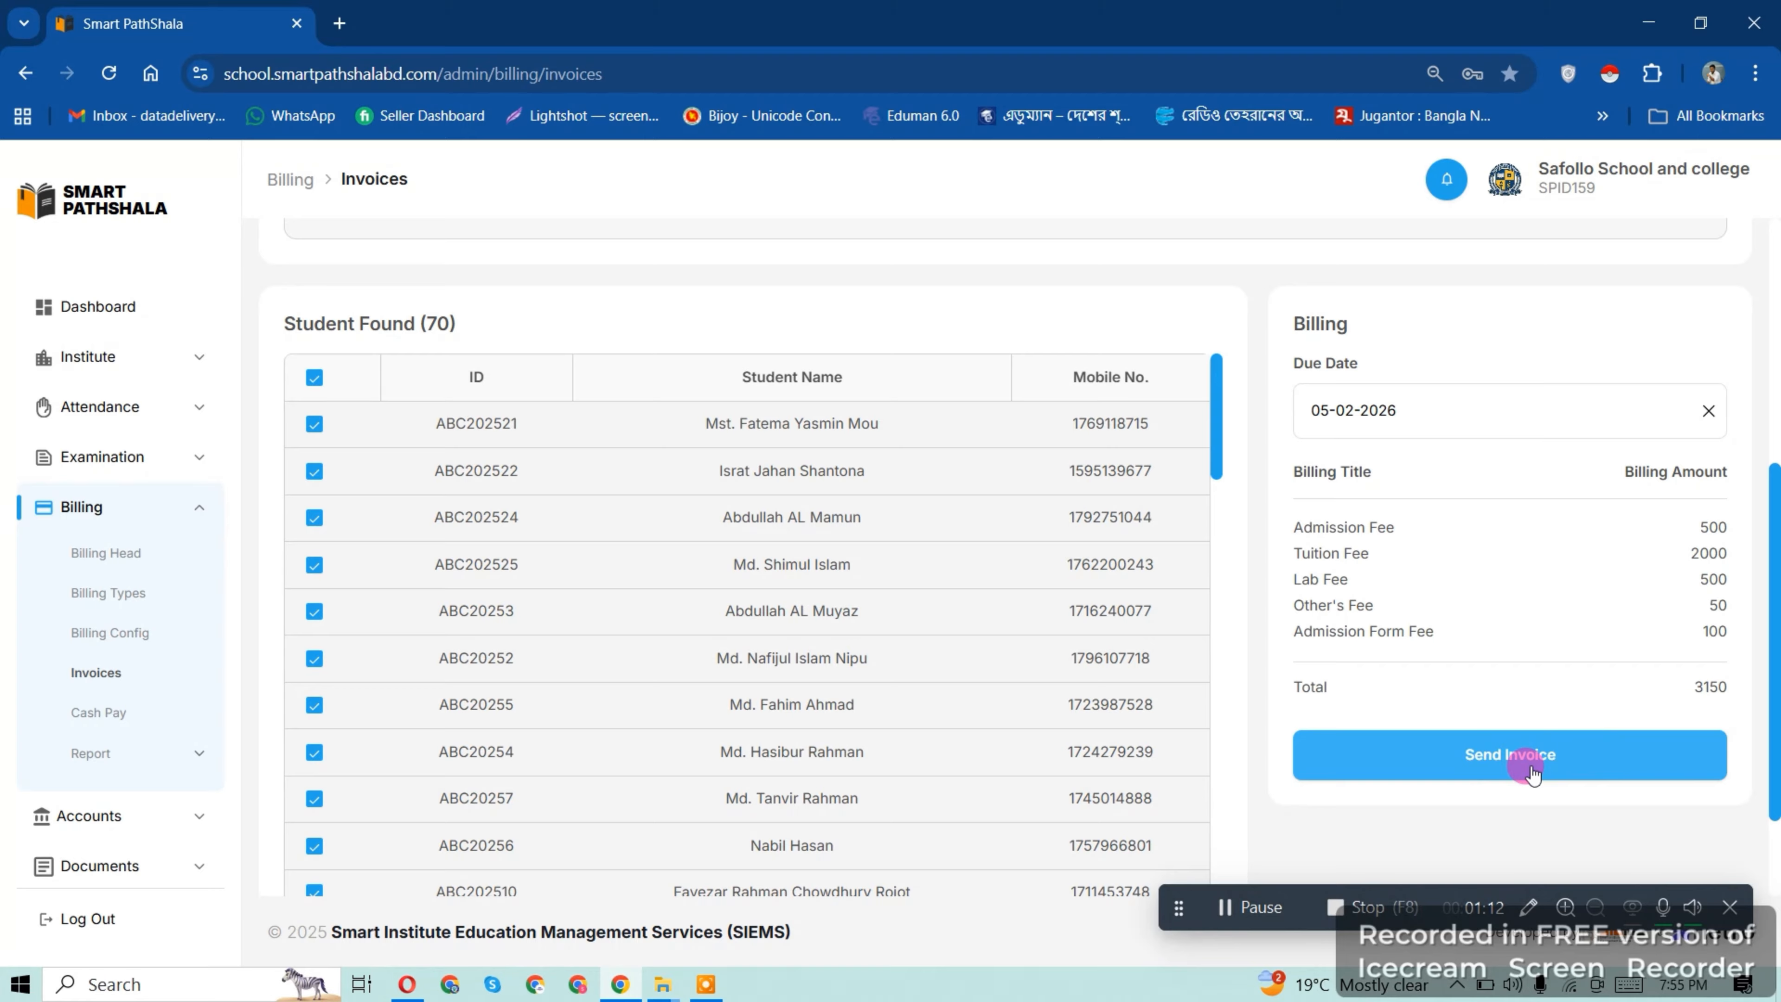
- Copy the student ID of the first student in the found list
double_click(488, 423)
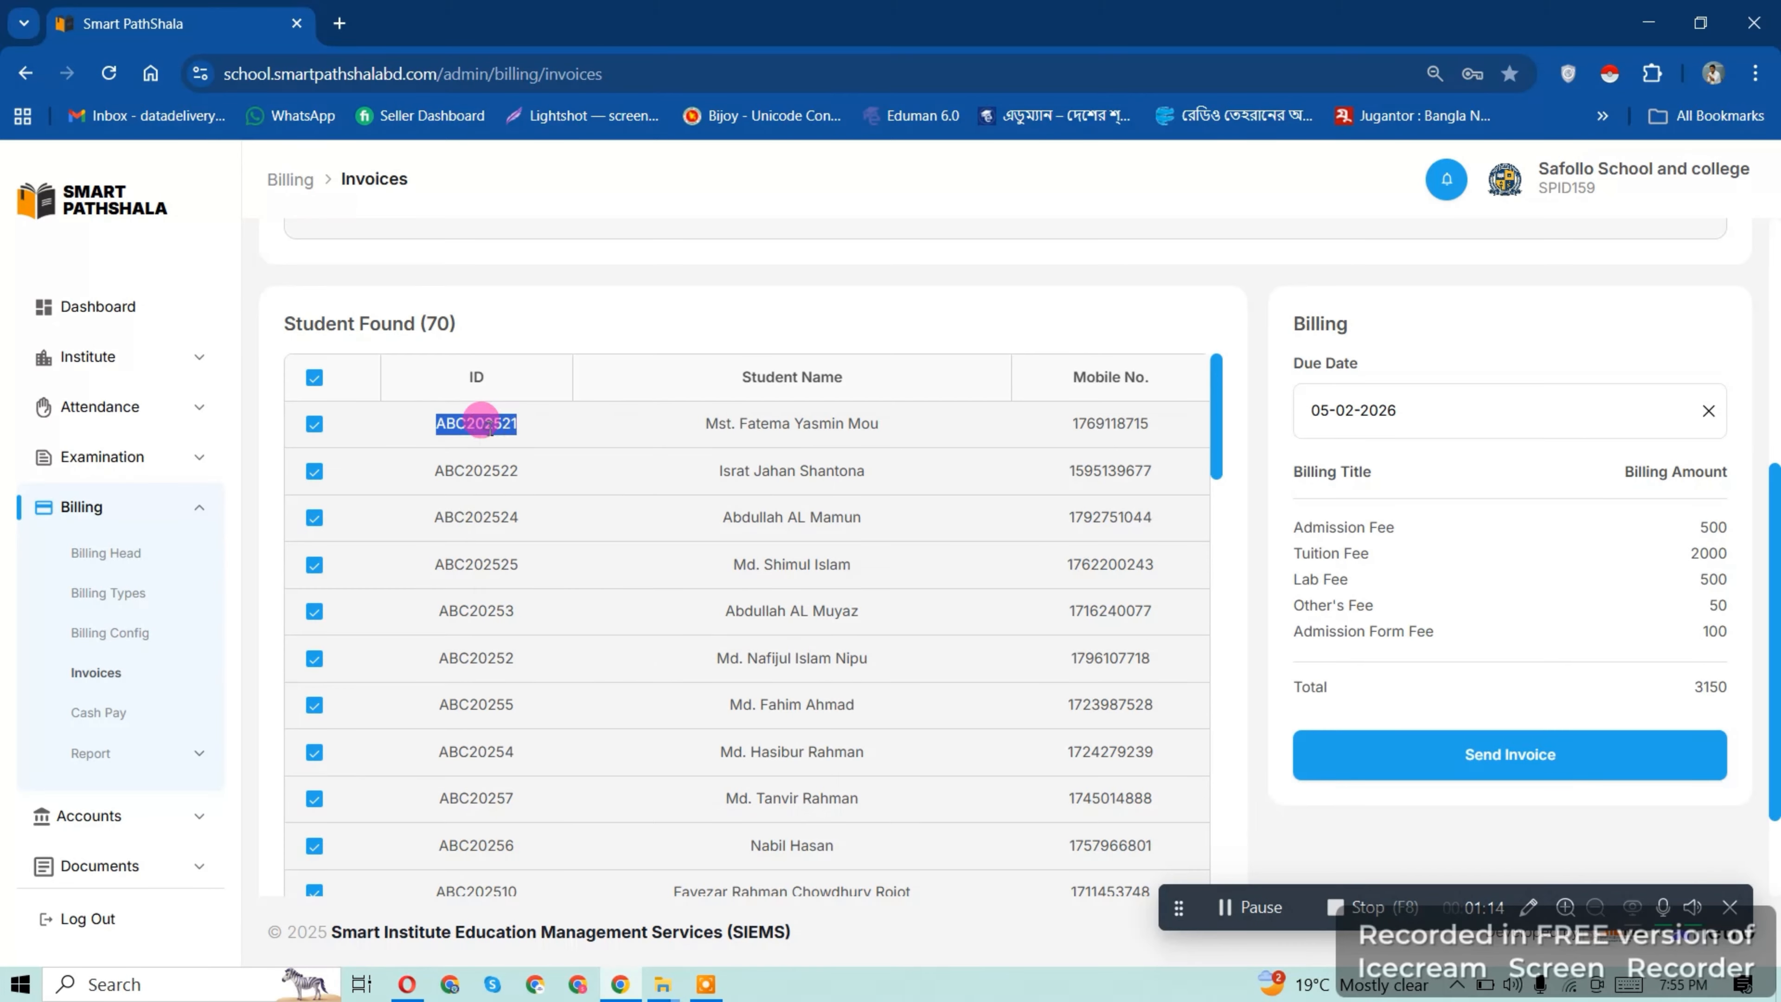
right_click(550, 460)
left_click(557, 459)
scroll(601, 517, "up", 2)
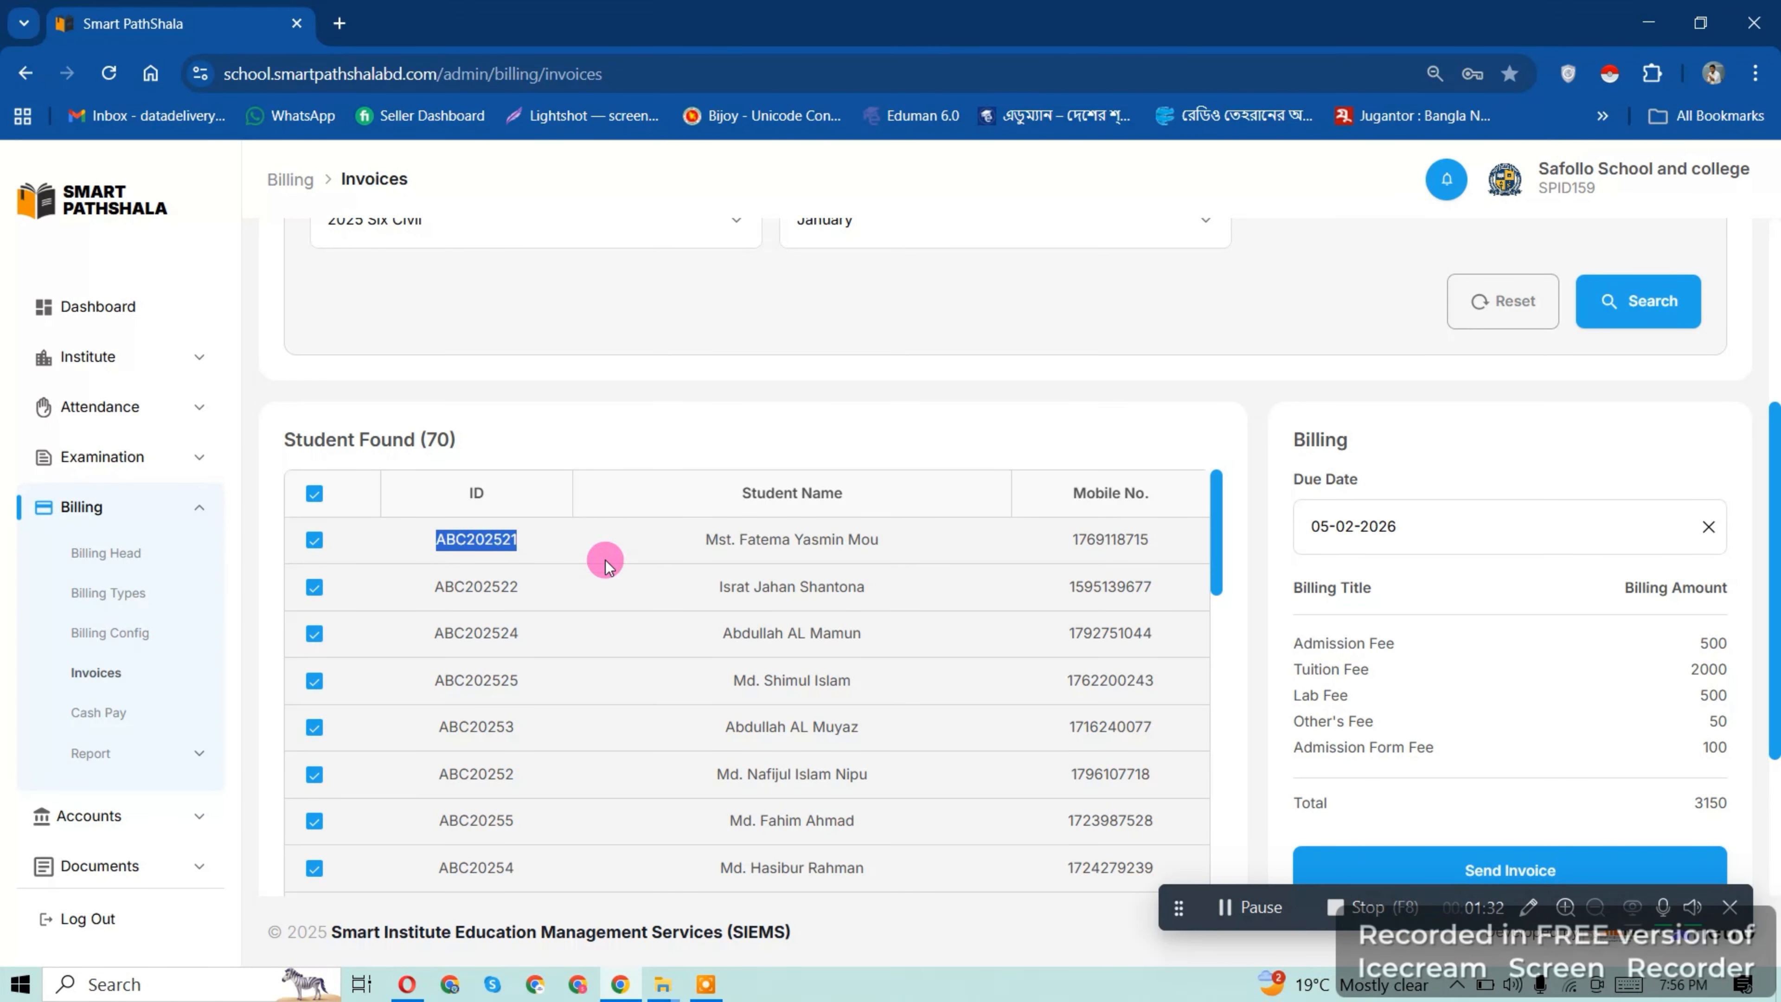
scroll(606, 564, "up", 2)
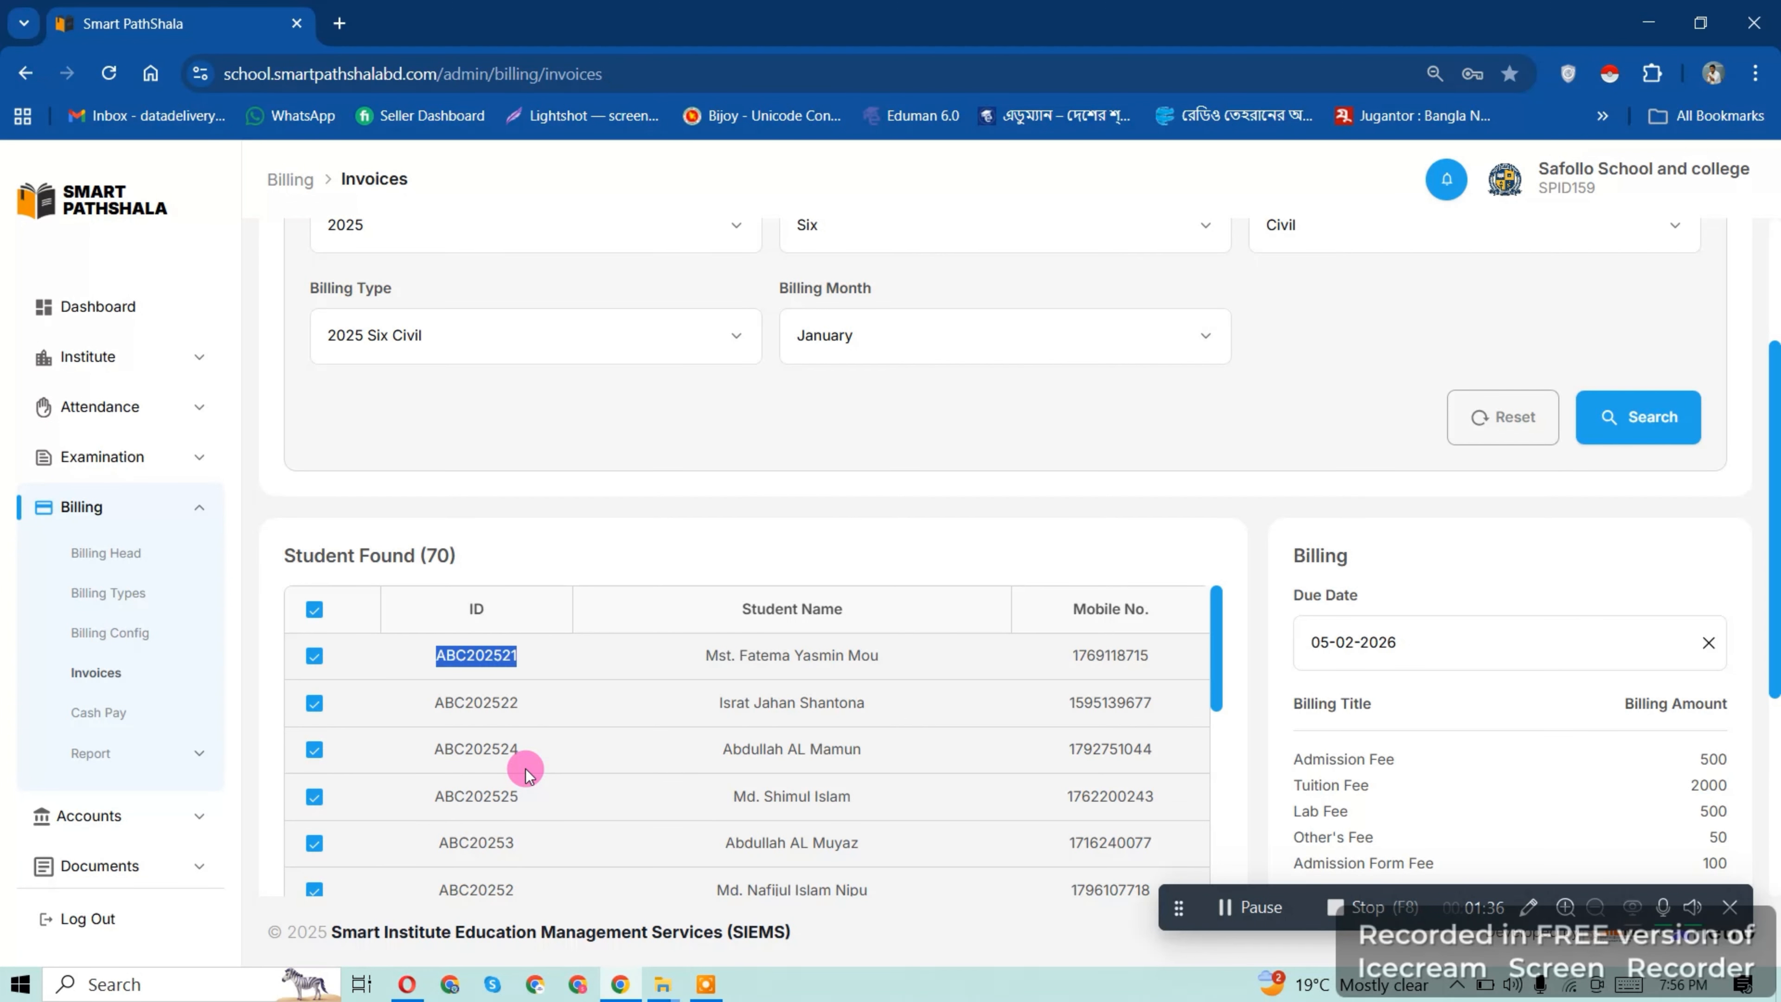
right_click(463, 661)
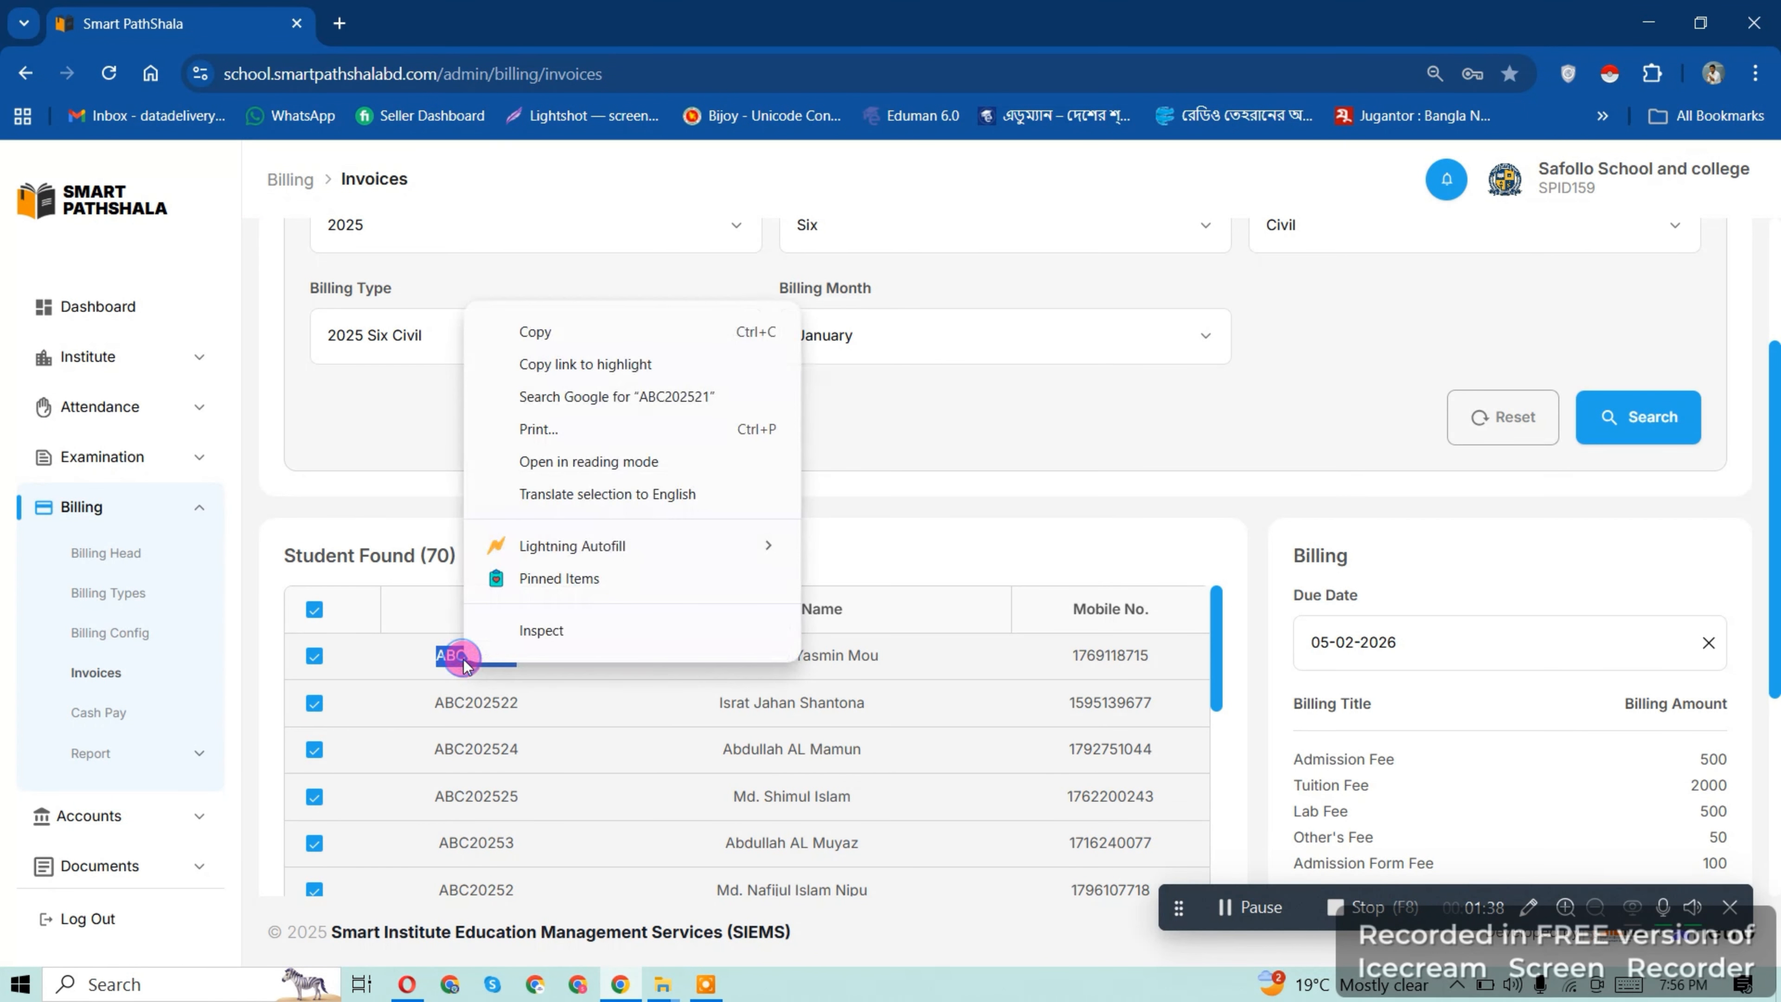
left_click(568, 331)
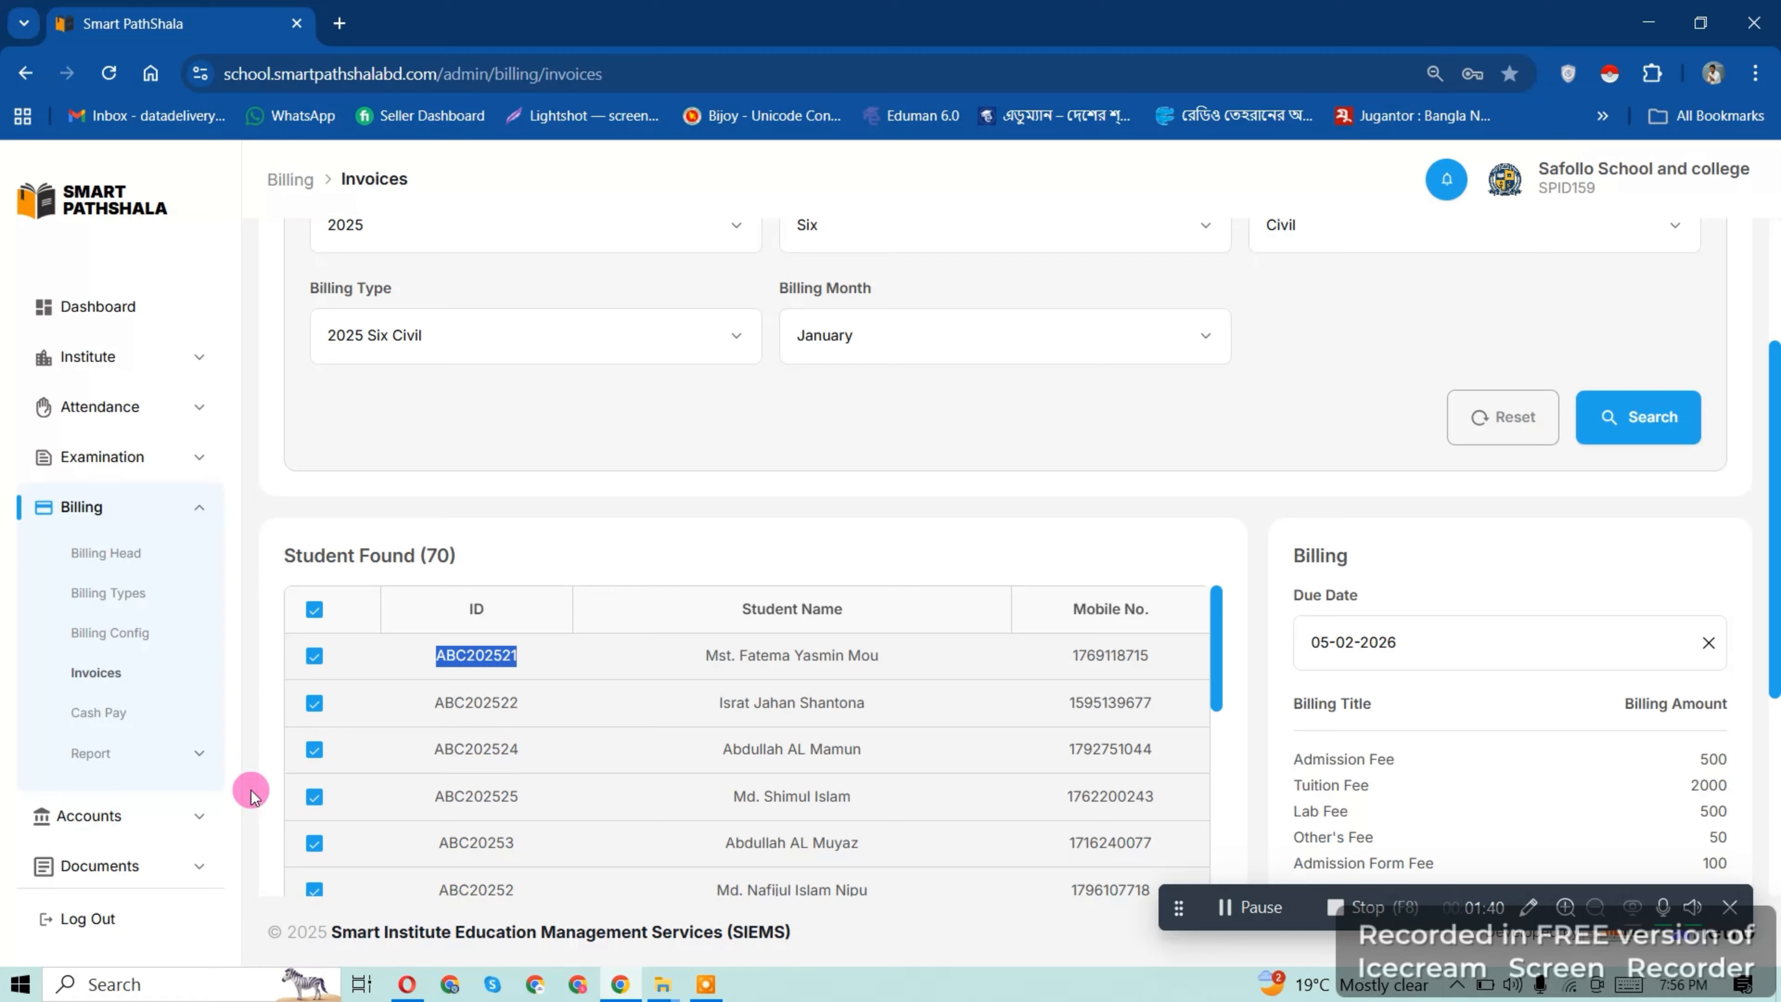
- Switch to custom billing and search for the student with the copied student ID
scroll(397, 719, "up", 1)
scroll(397, 718, "up", 3)
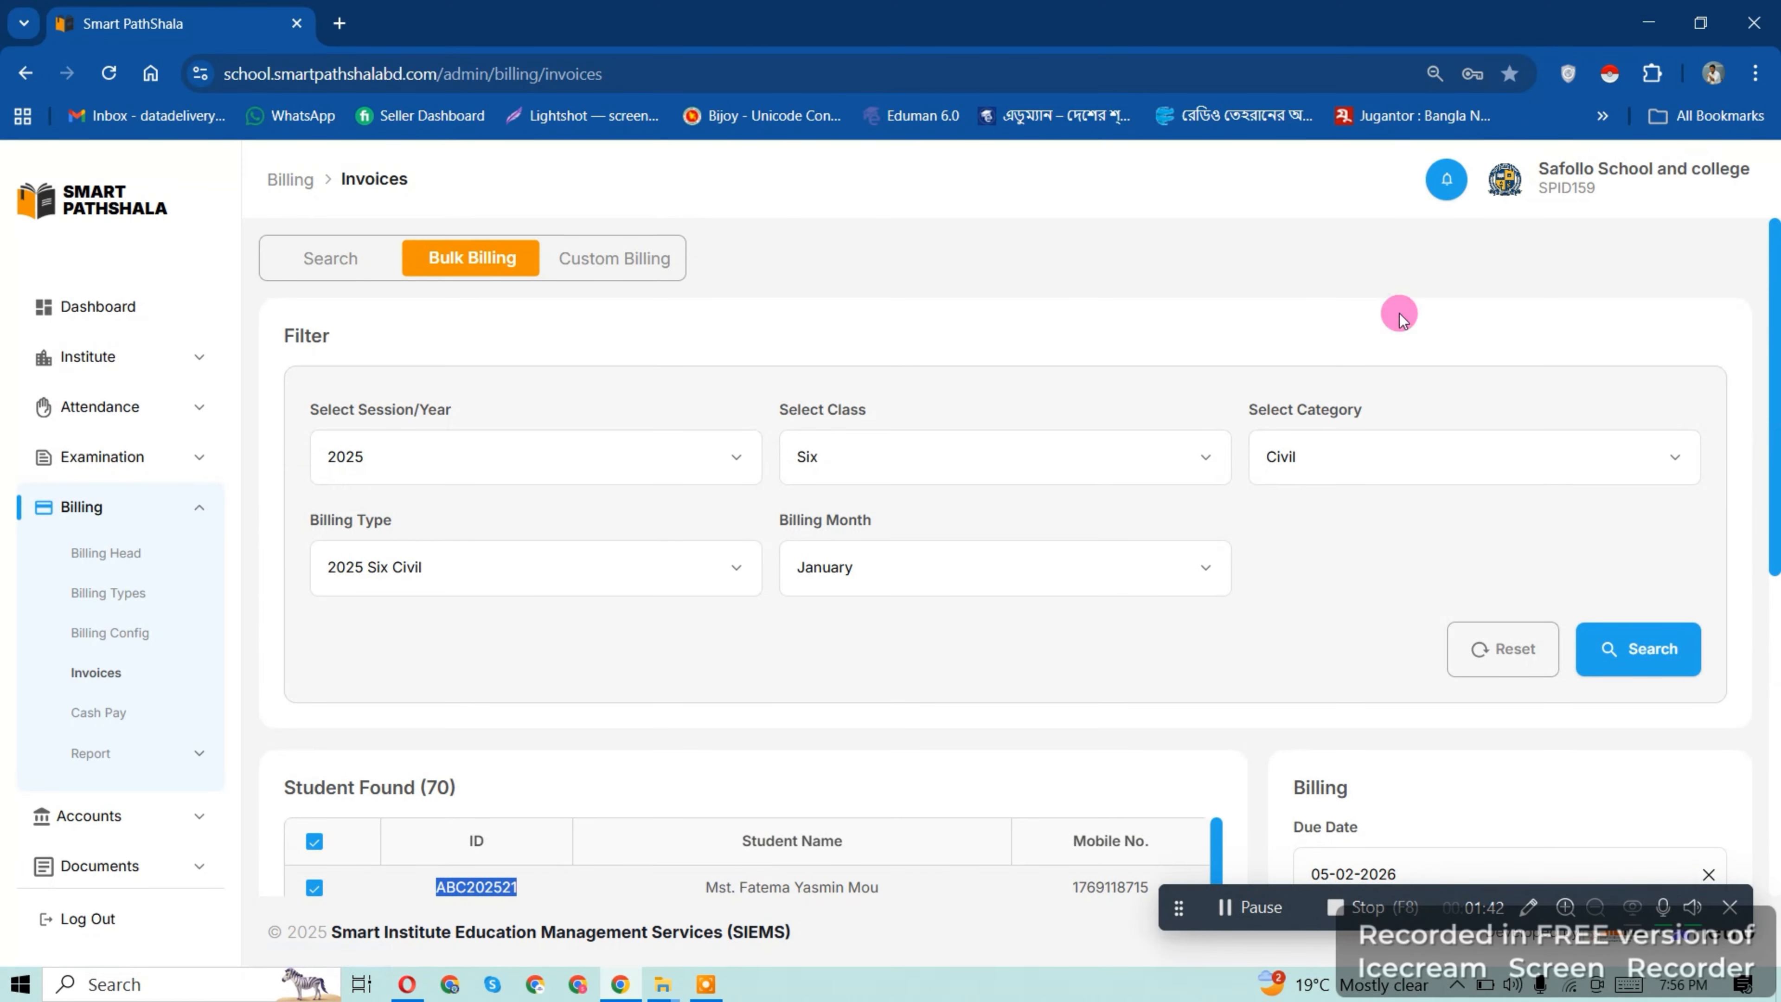
left_click(593, 258)
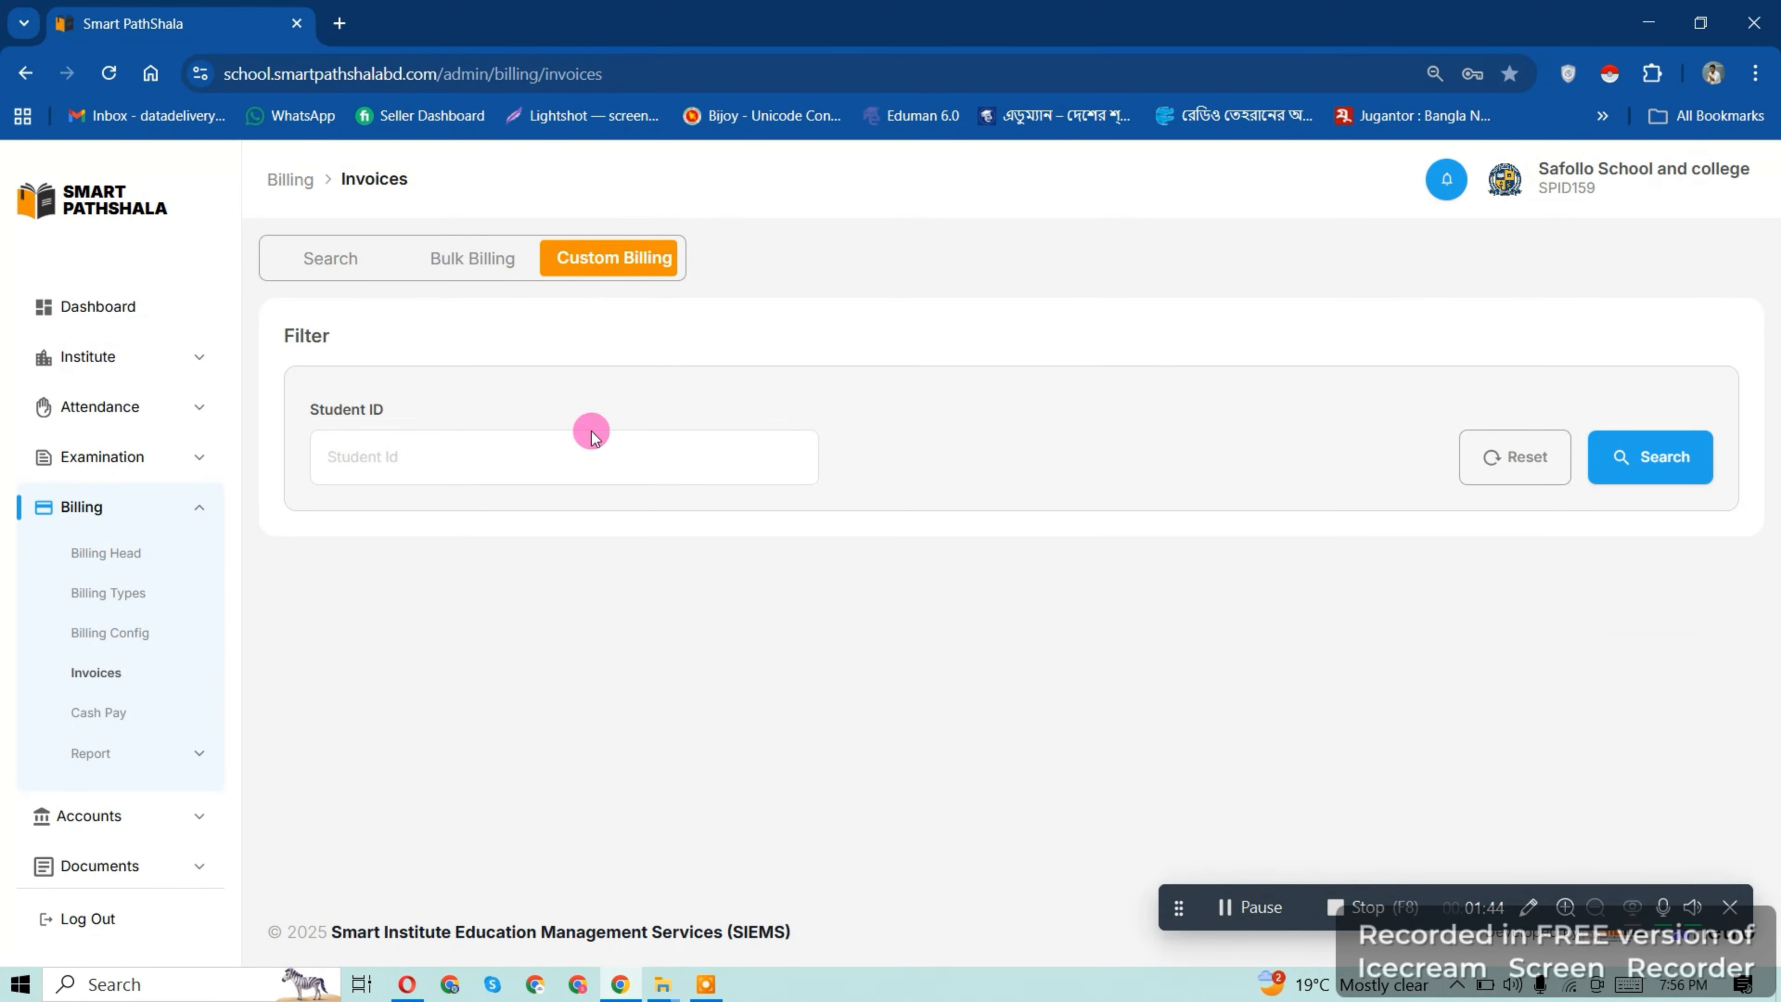
right_click(553, 461)
left_click(604, 607)
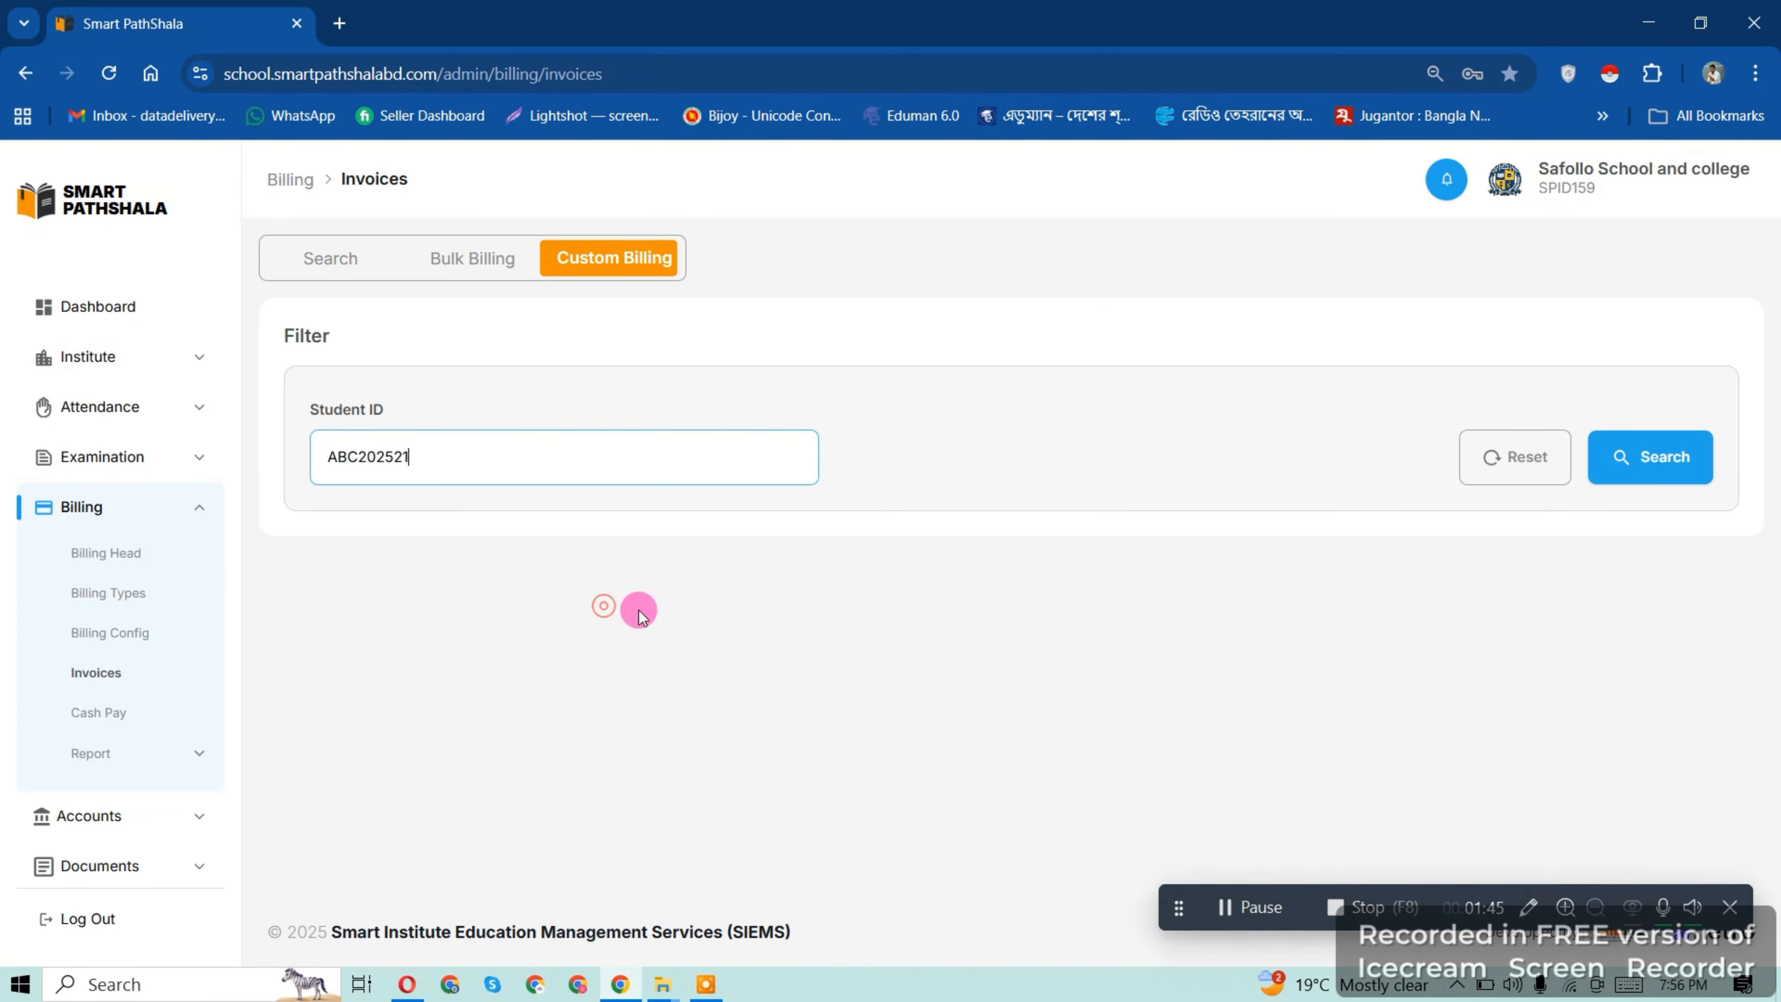
left_click(1678, 457)
- Enter 5000 as the Other's Fee amount for the student and create the custom invoice
scroll(1360, 516, "down", 5)
scroll(1191, 607, "down", 1)
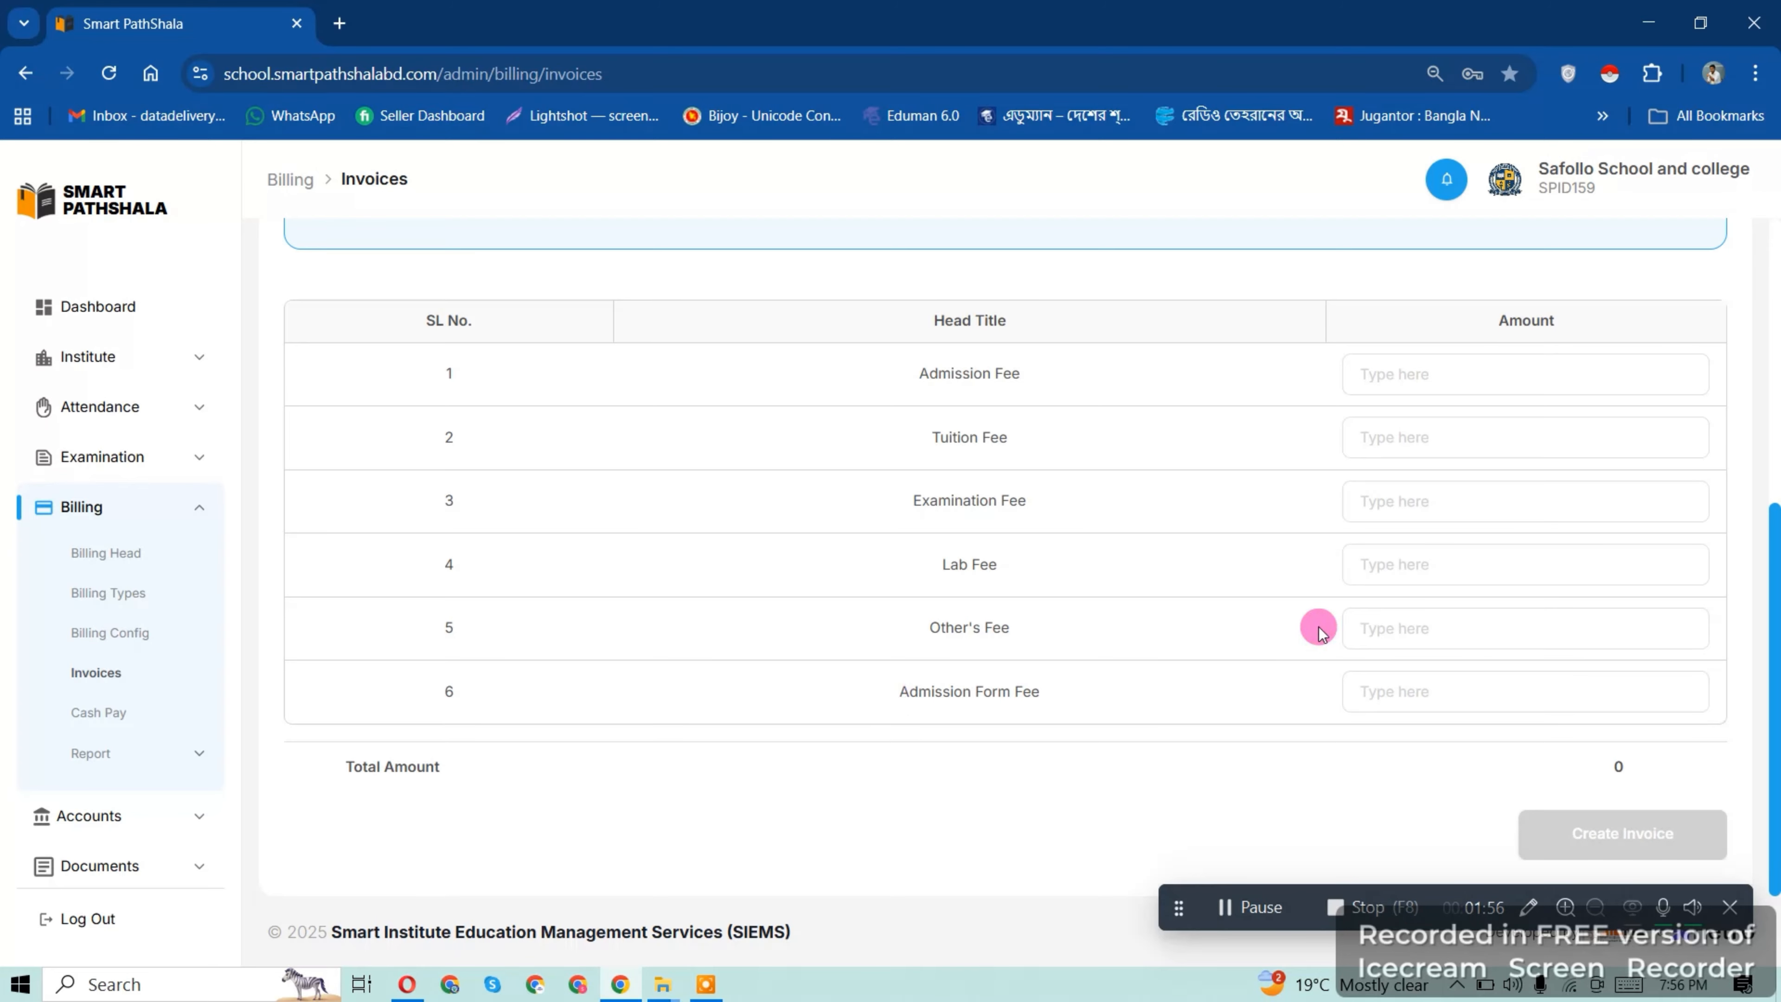
left_click(1457, 621)
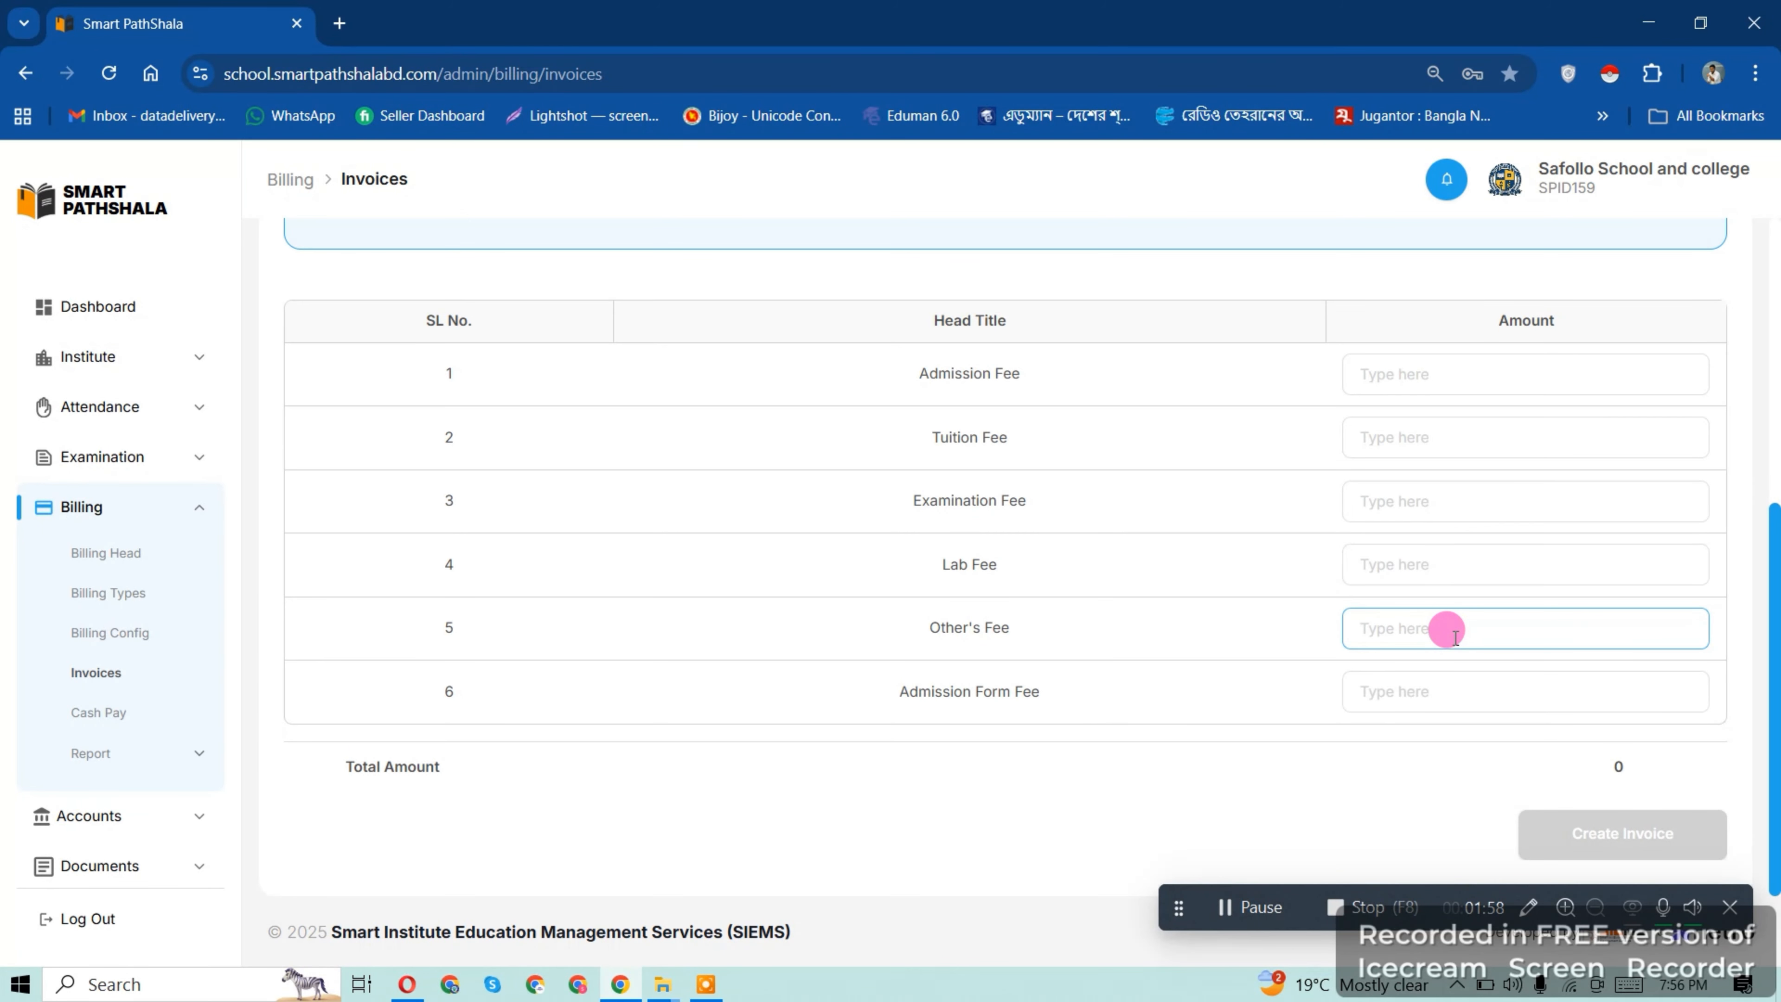
type("5000")
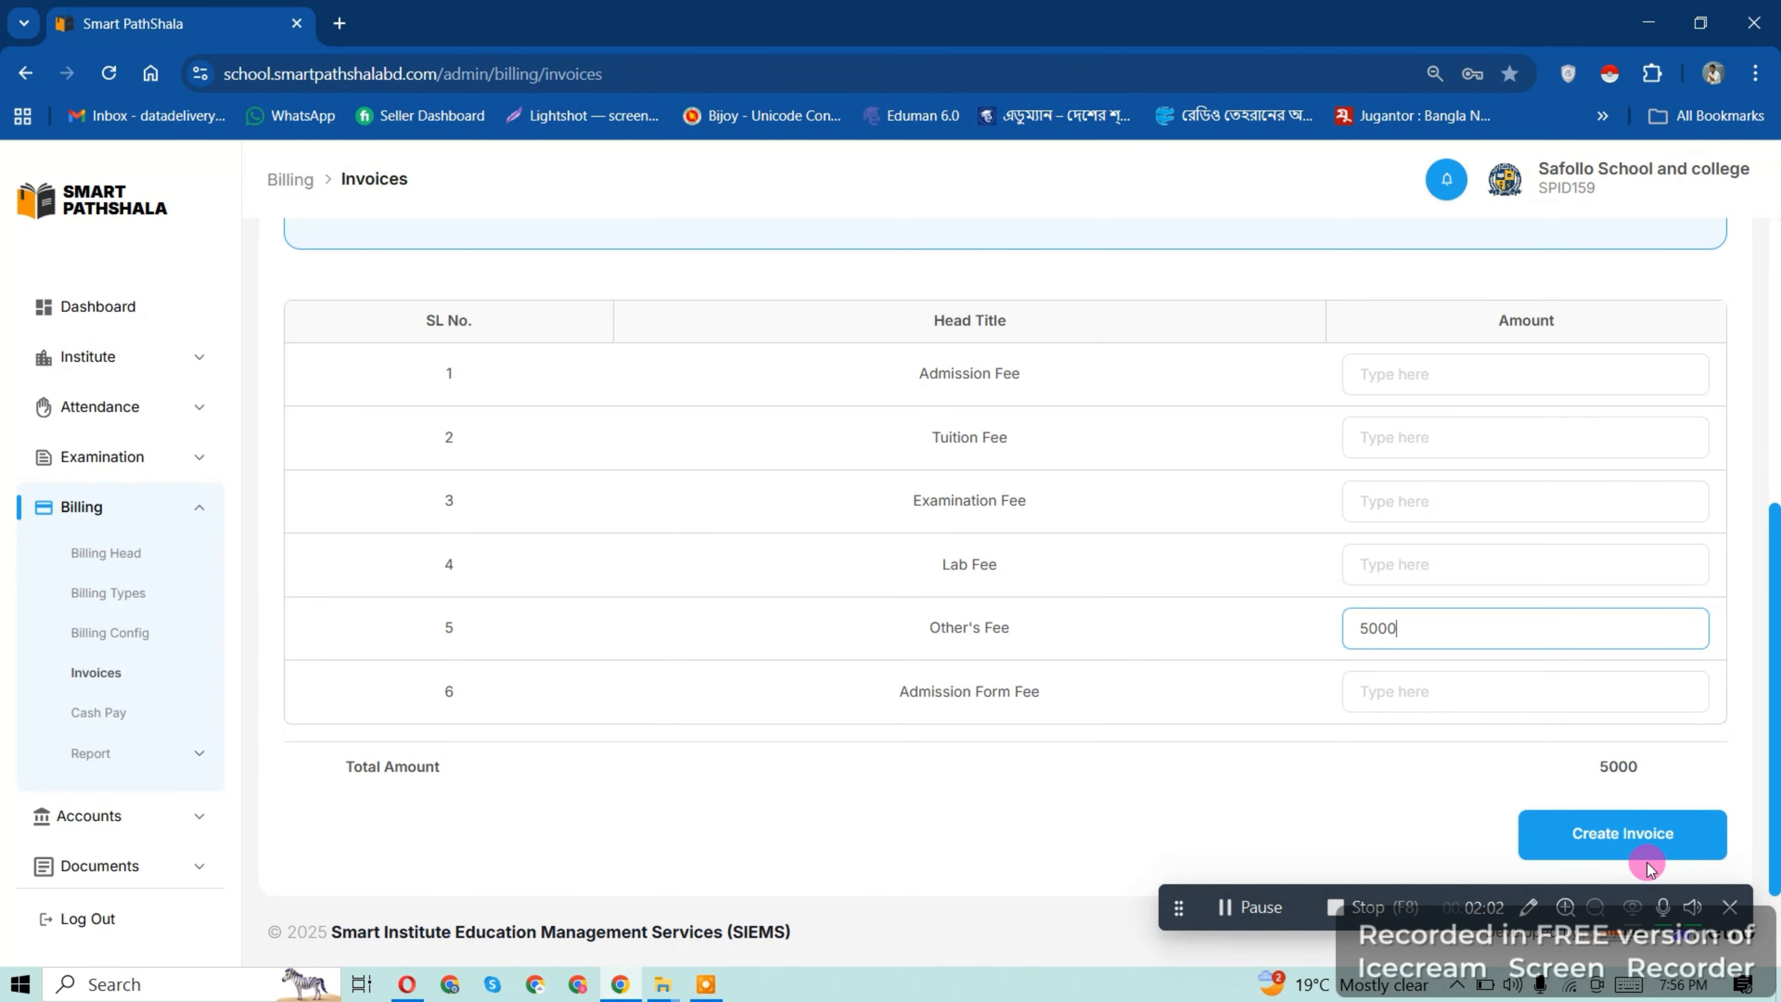
left_click(1646, 839)
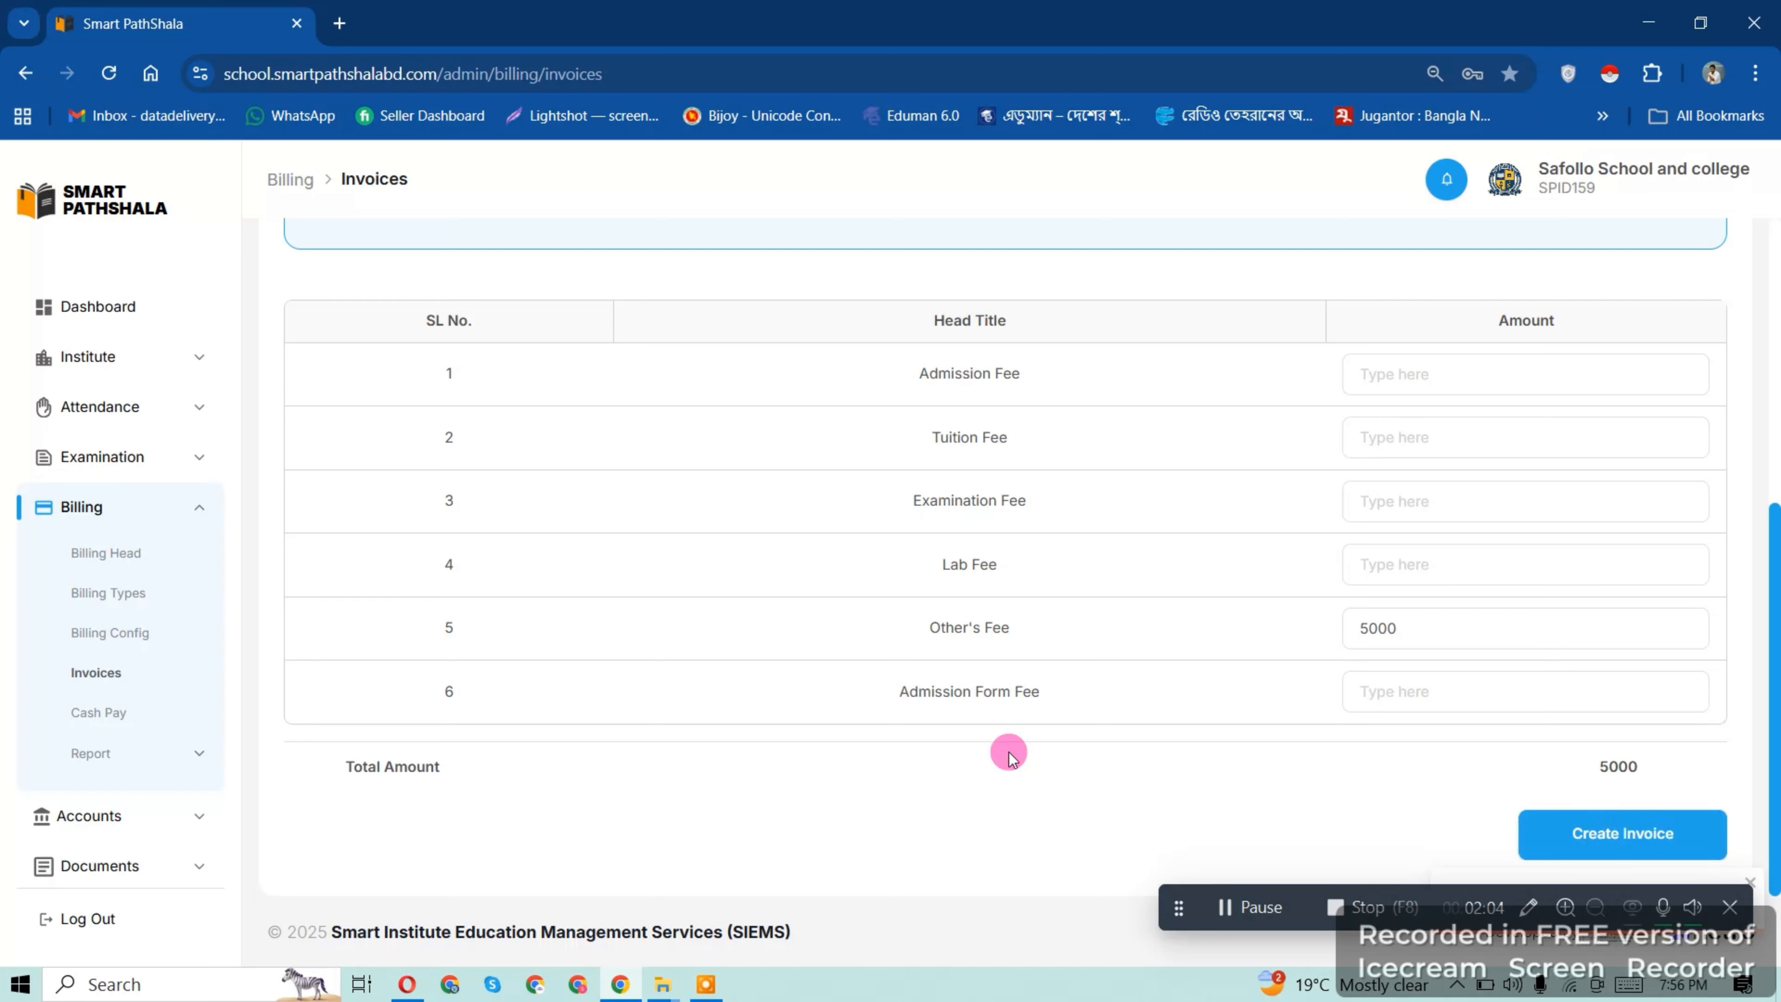
scroll(946, 708, "up", 3)
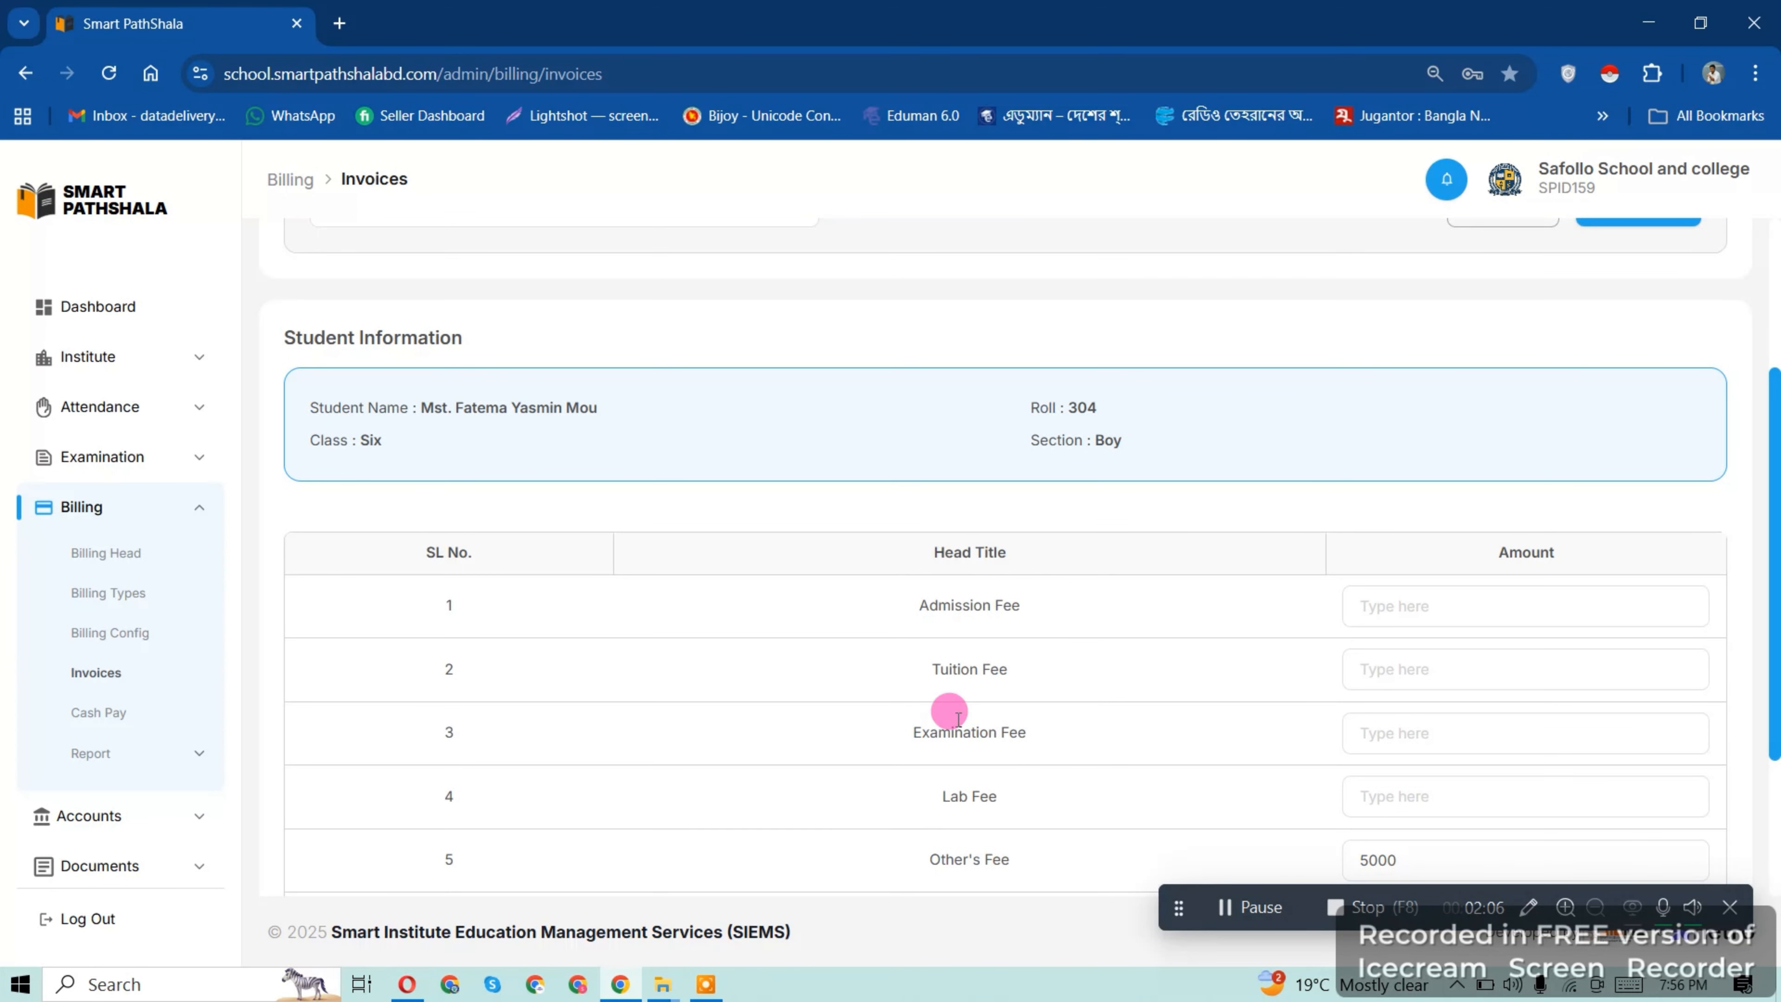
scroll(1185, 748, "down", 3)
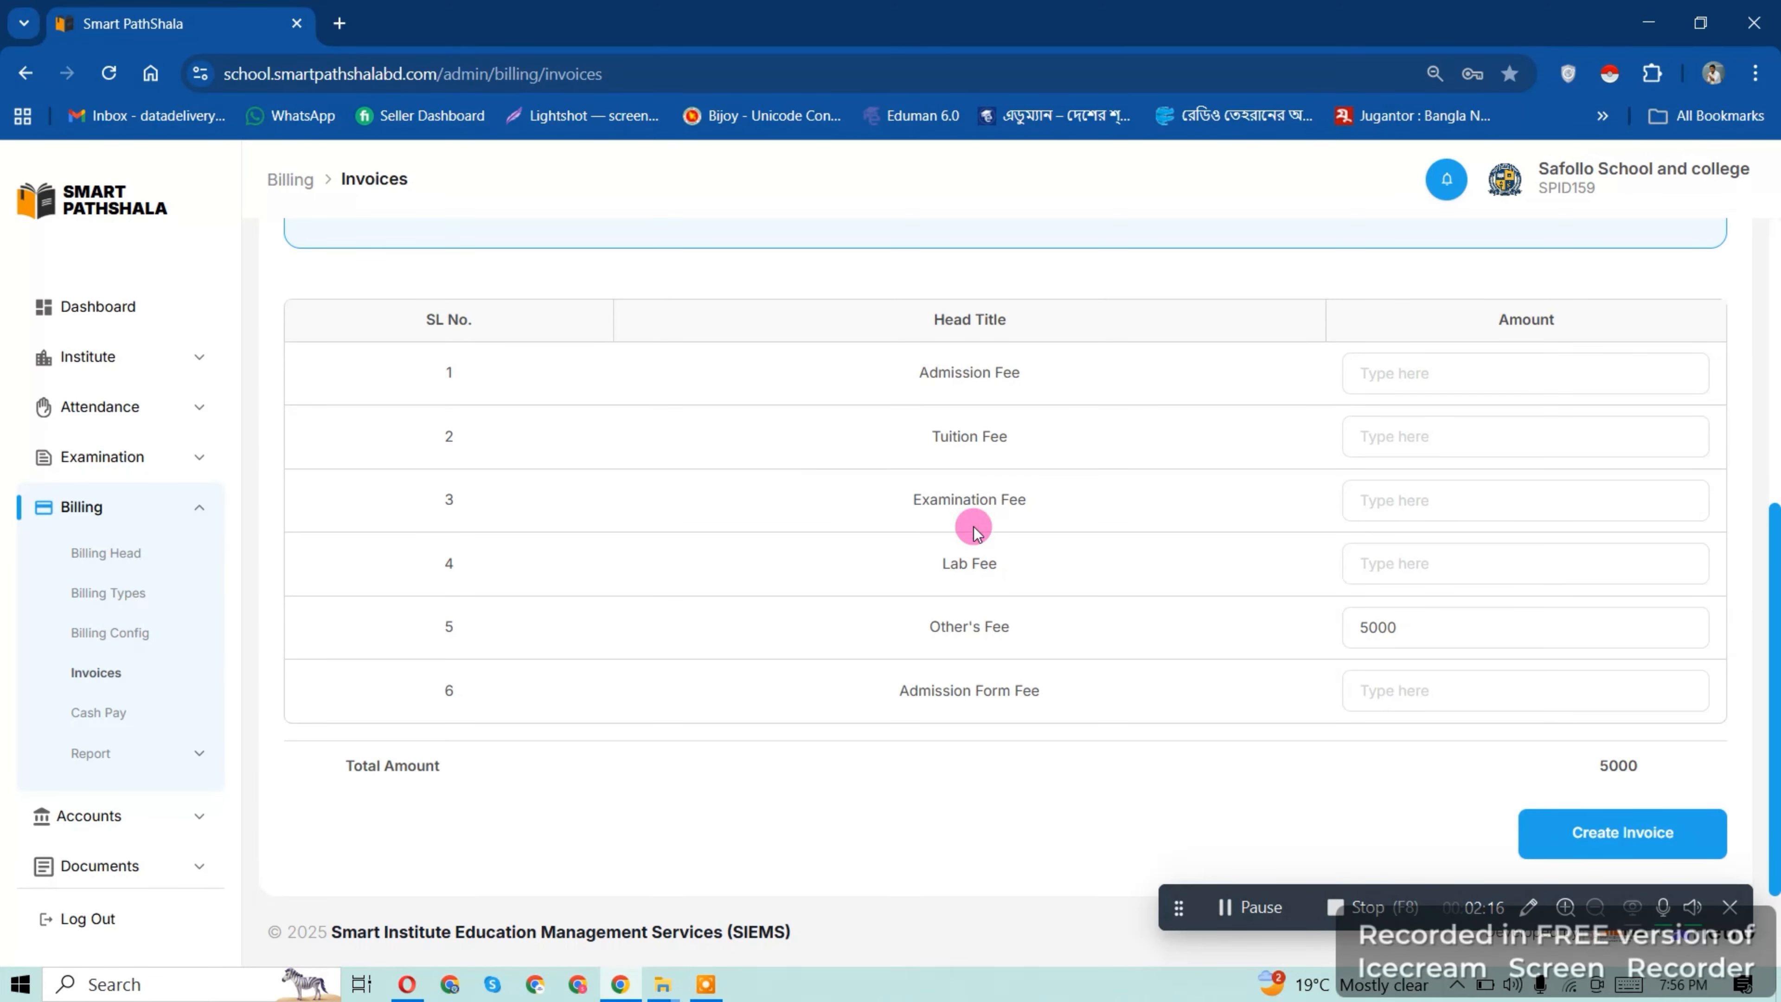
scroll(974, 526, "up", 3)
scroll(1225, 600, "down", 3)
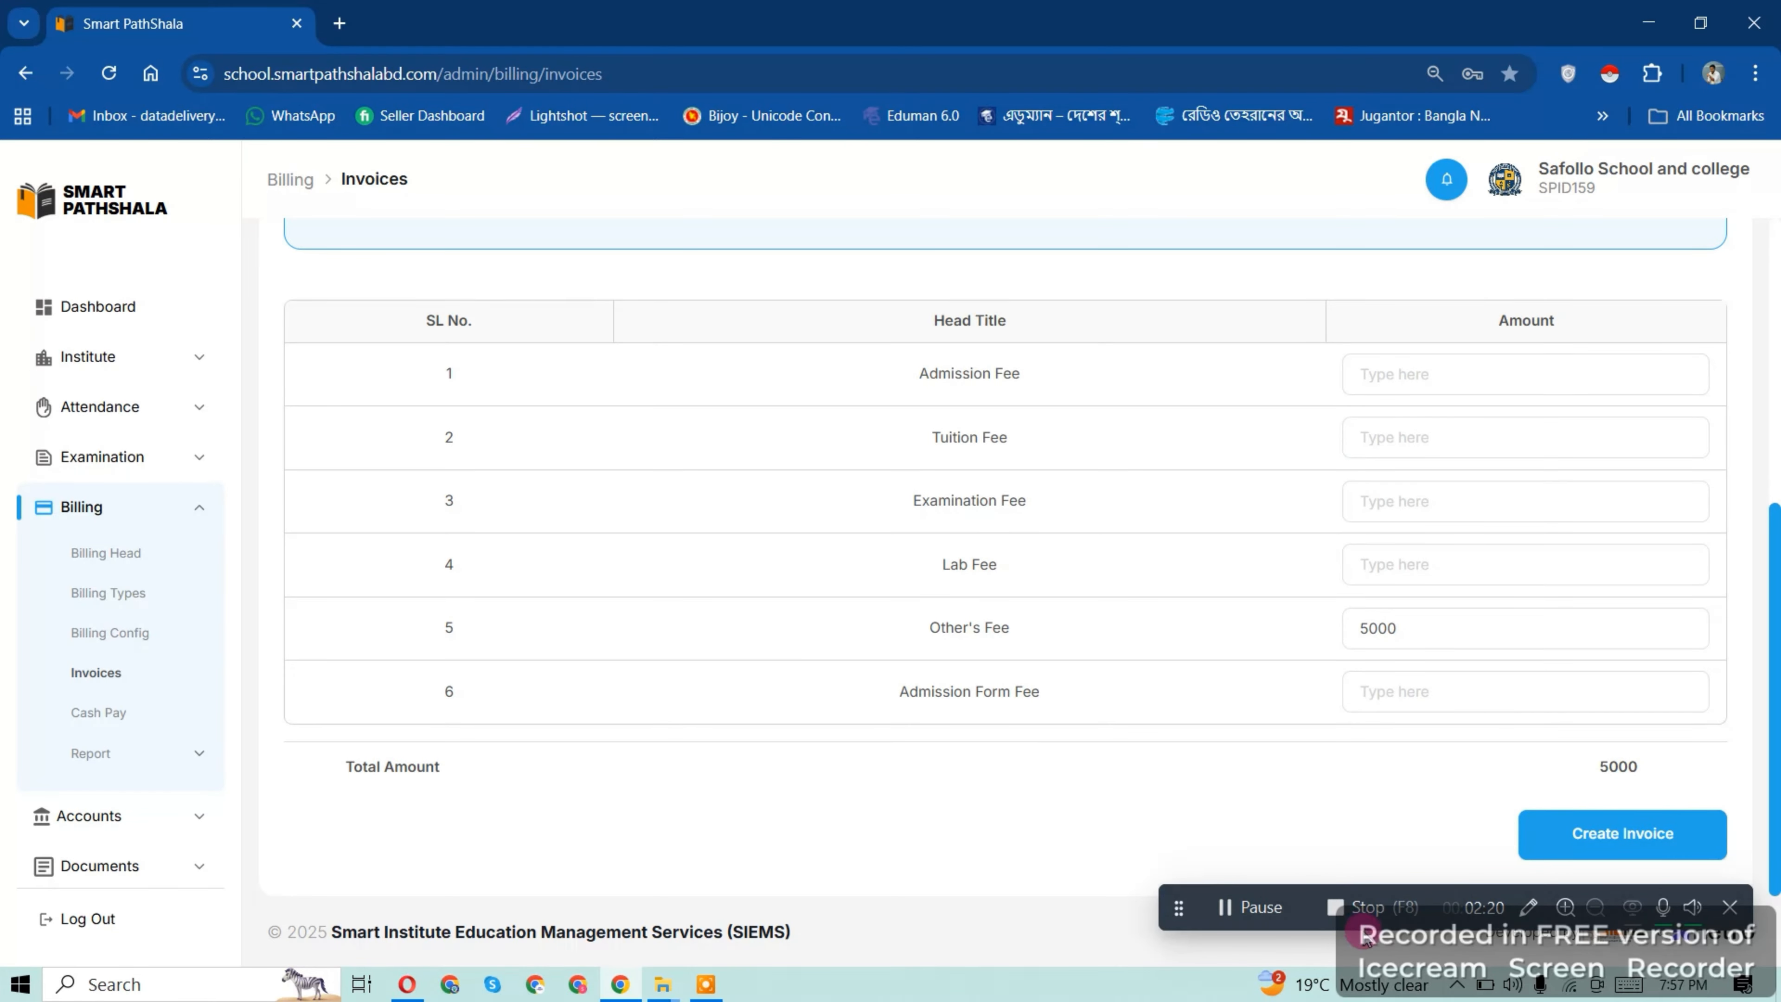
scroll(1145, 873, "up", 2)
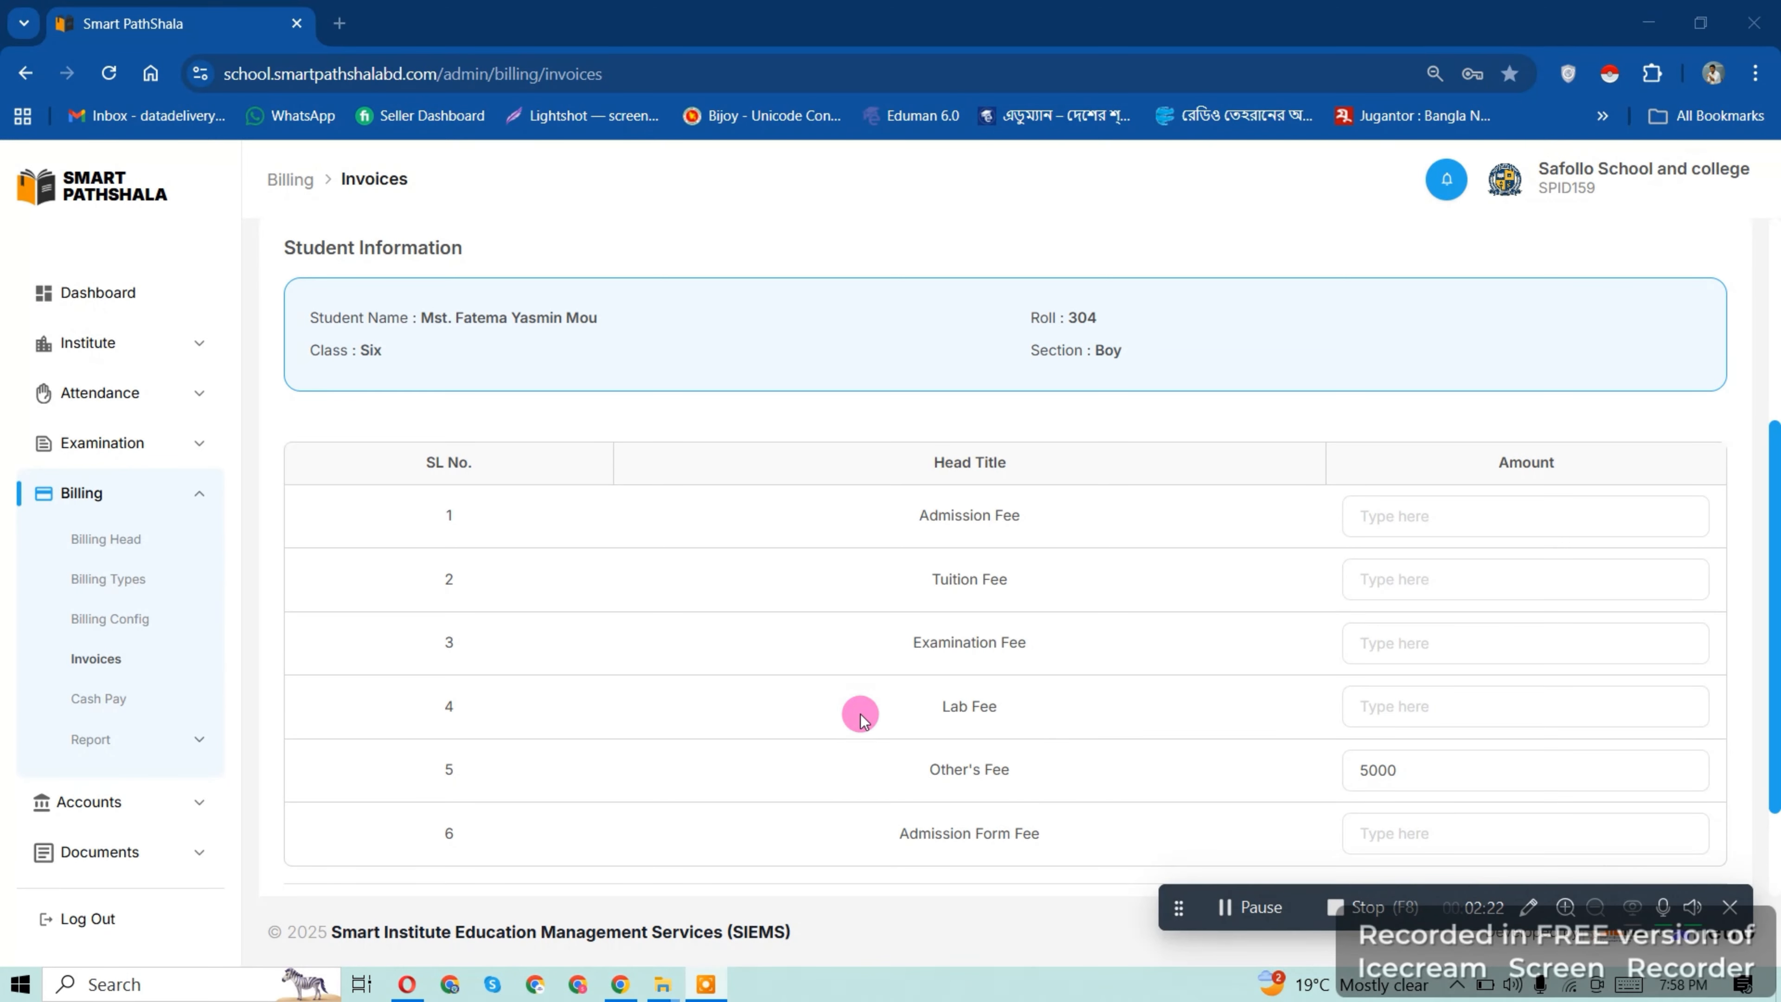
scroll(645, 651, "down", 2)
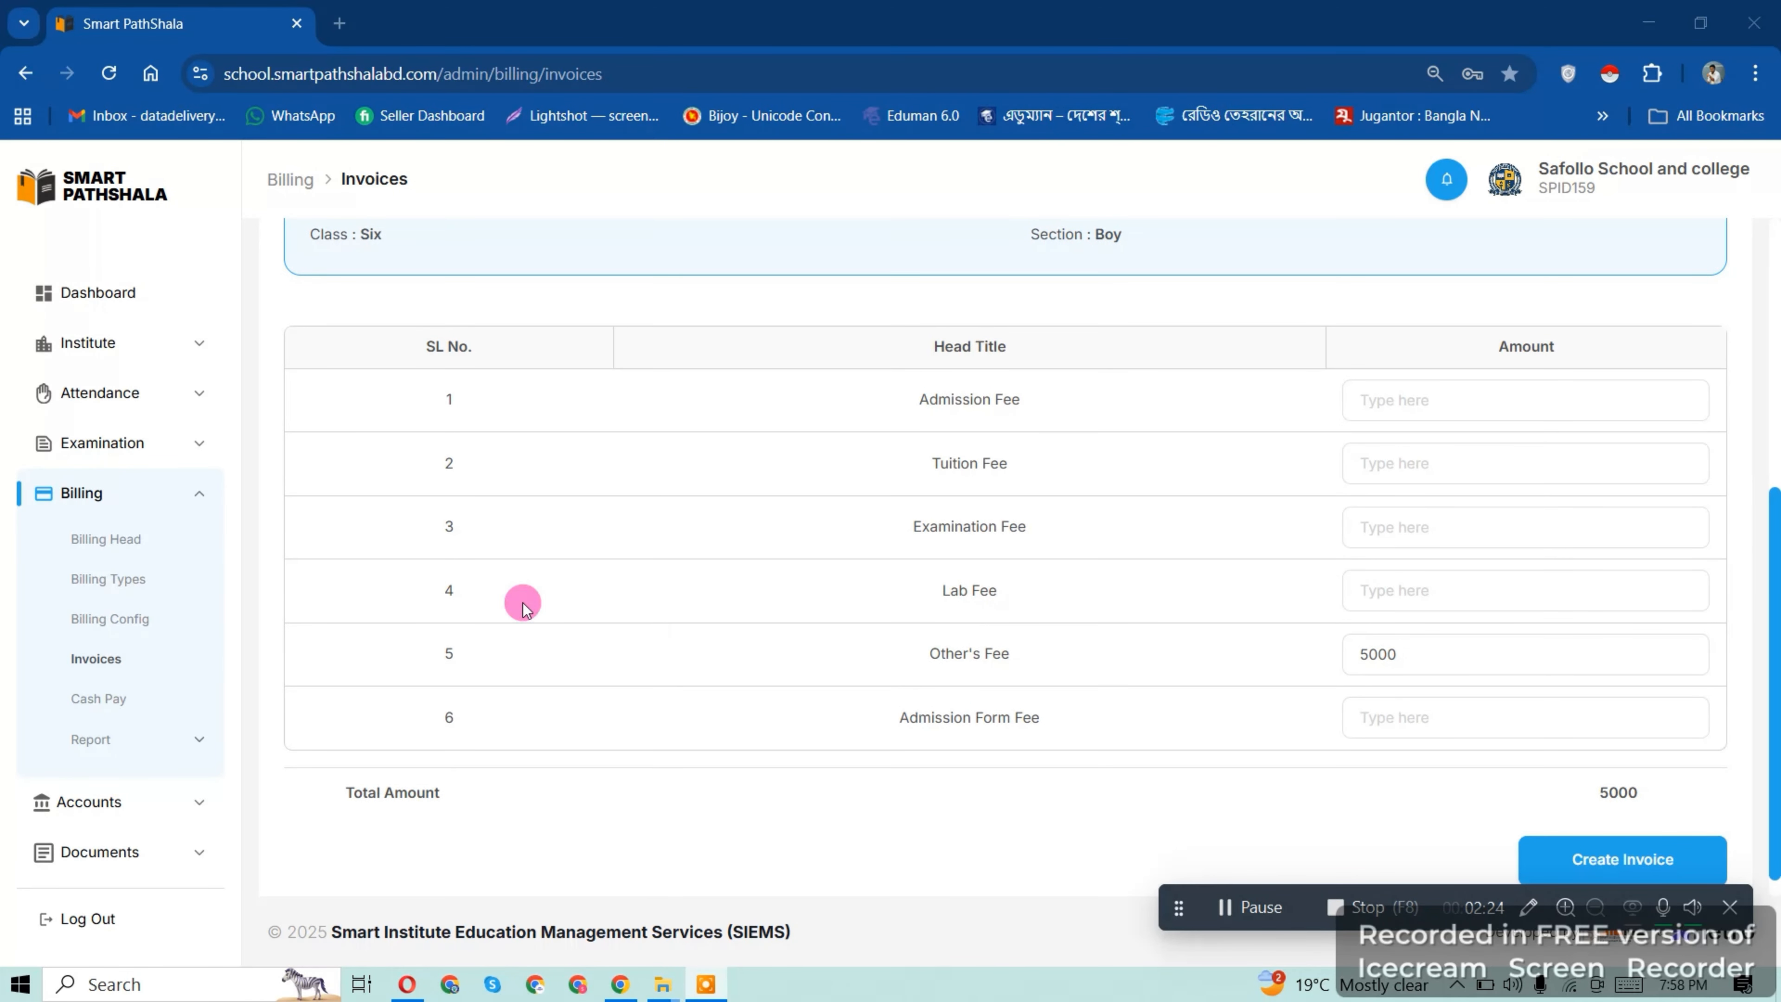
scroll(1423, 541, "up", 2)
scroll(883, 525, "up", 2)
scroll(843, 530, "down", 4)
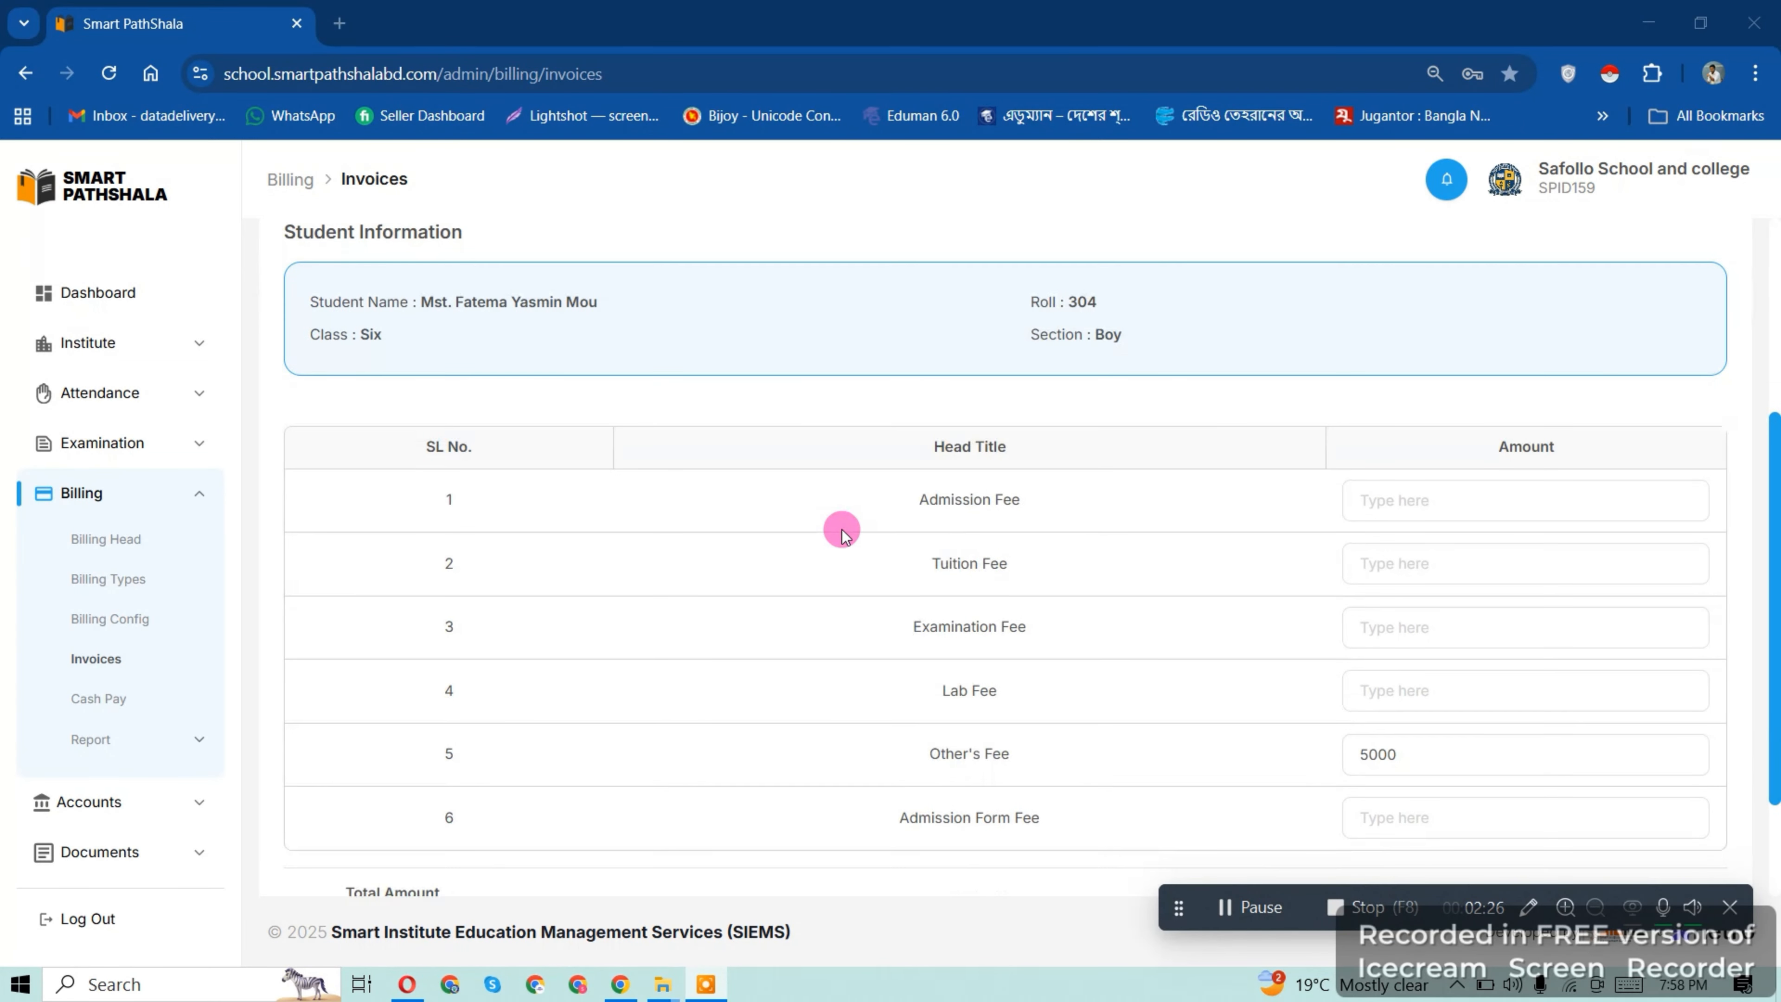
- Reset the custom billing filter and search for the student again with the copied student ID
scroll(660, 535, "up", 1)
scroll(660, 534, "up", 5)
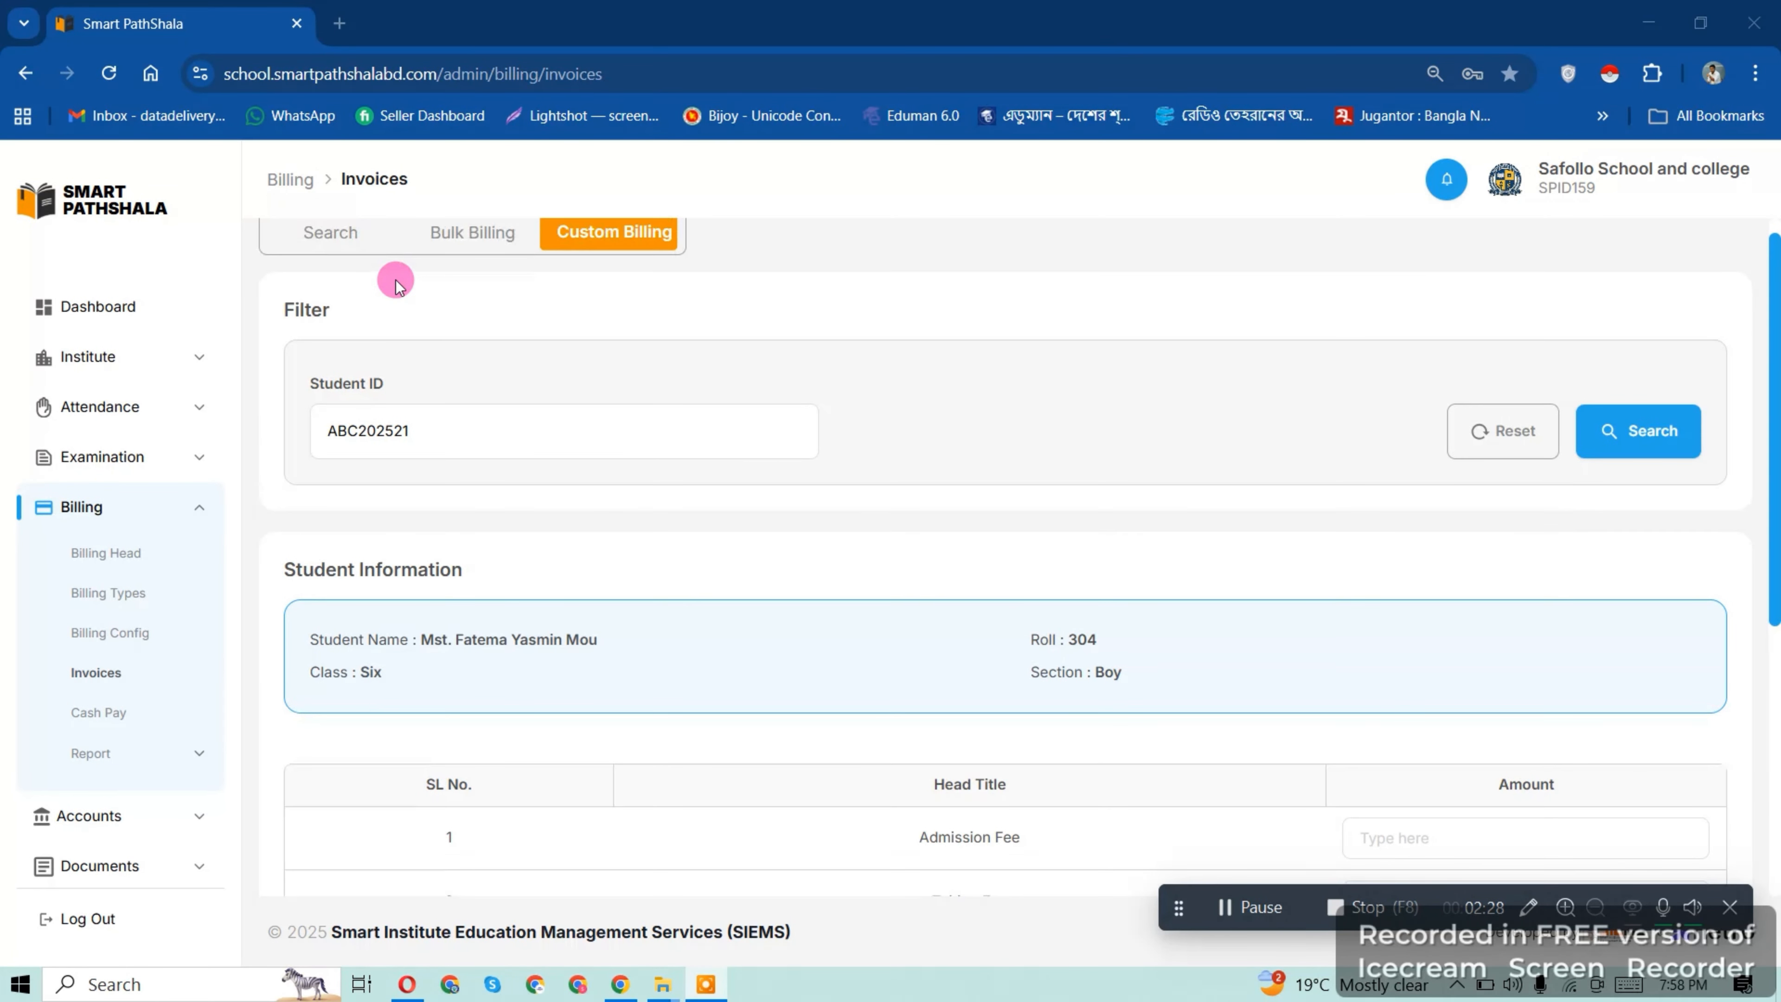
left_click(1522, 442)
right_click(505, 463)
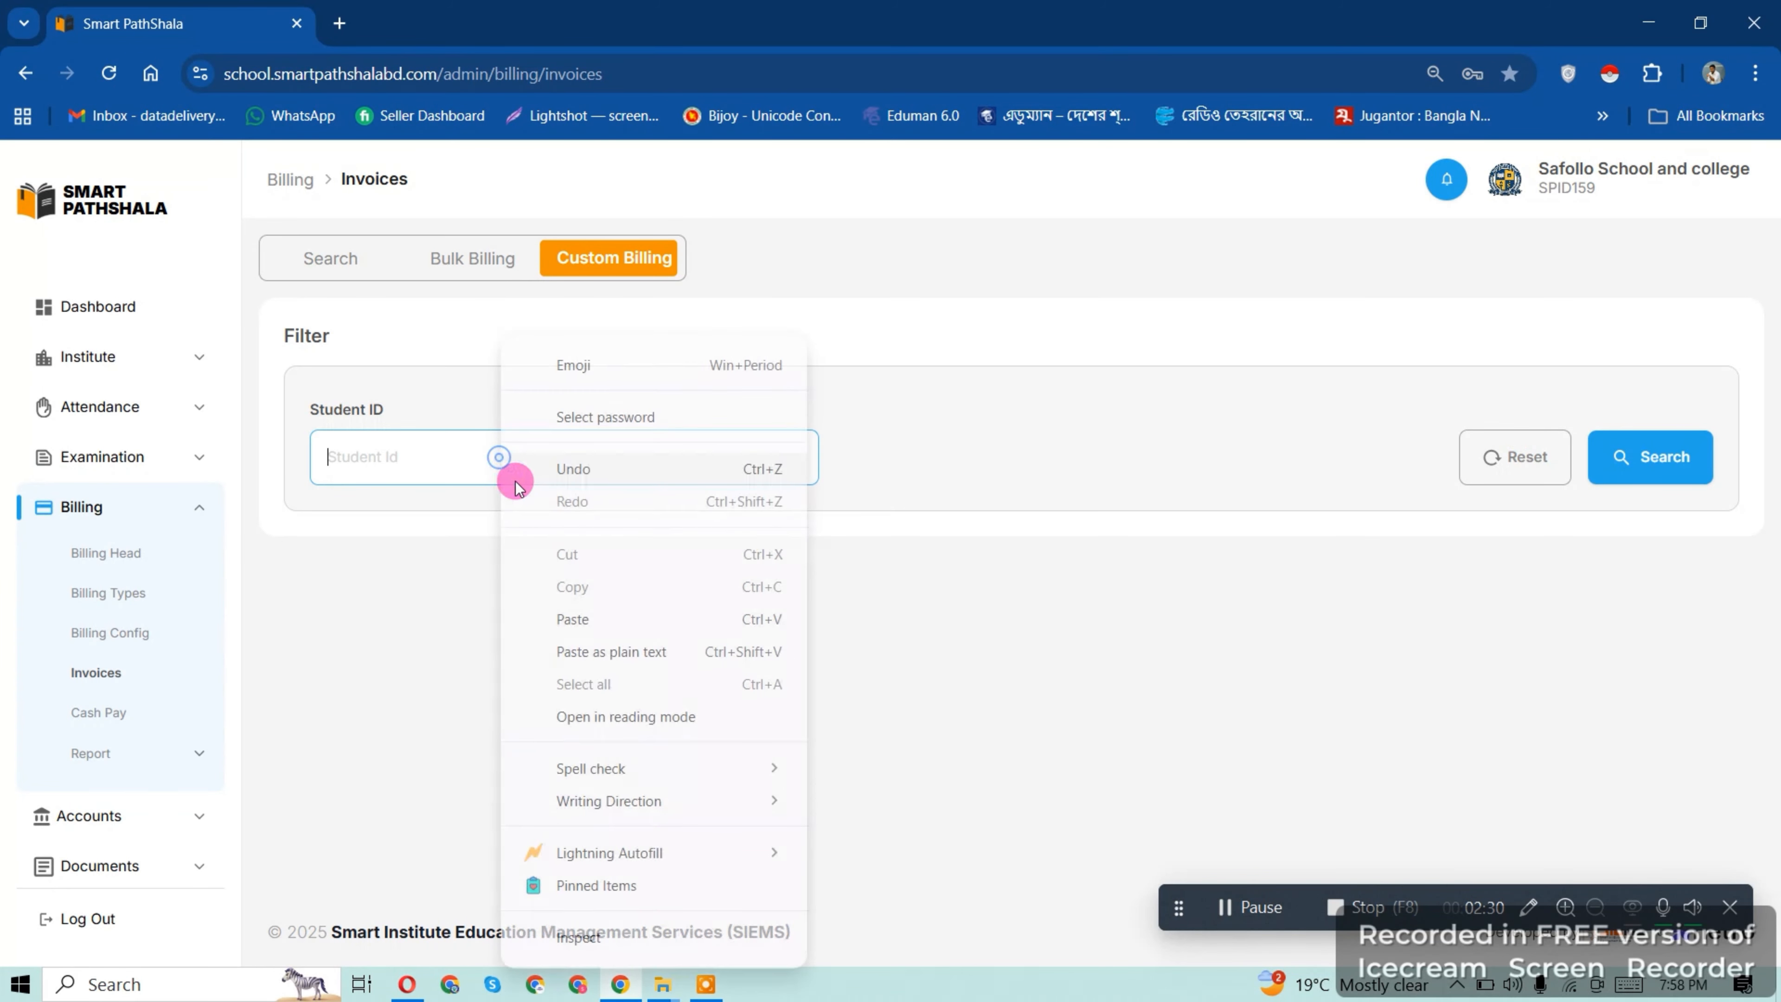
left_click(563, 621)
left_click(1700, 462)
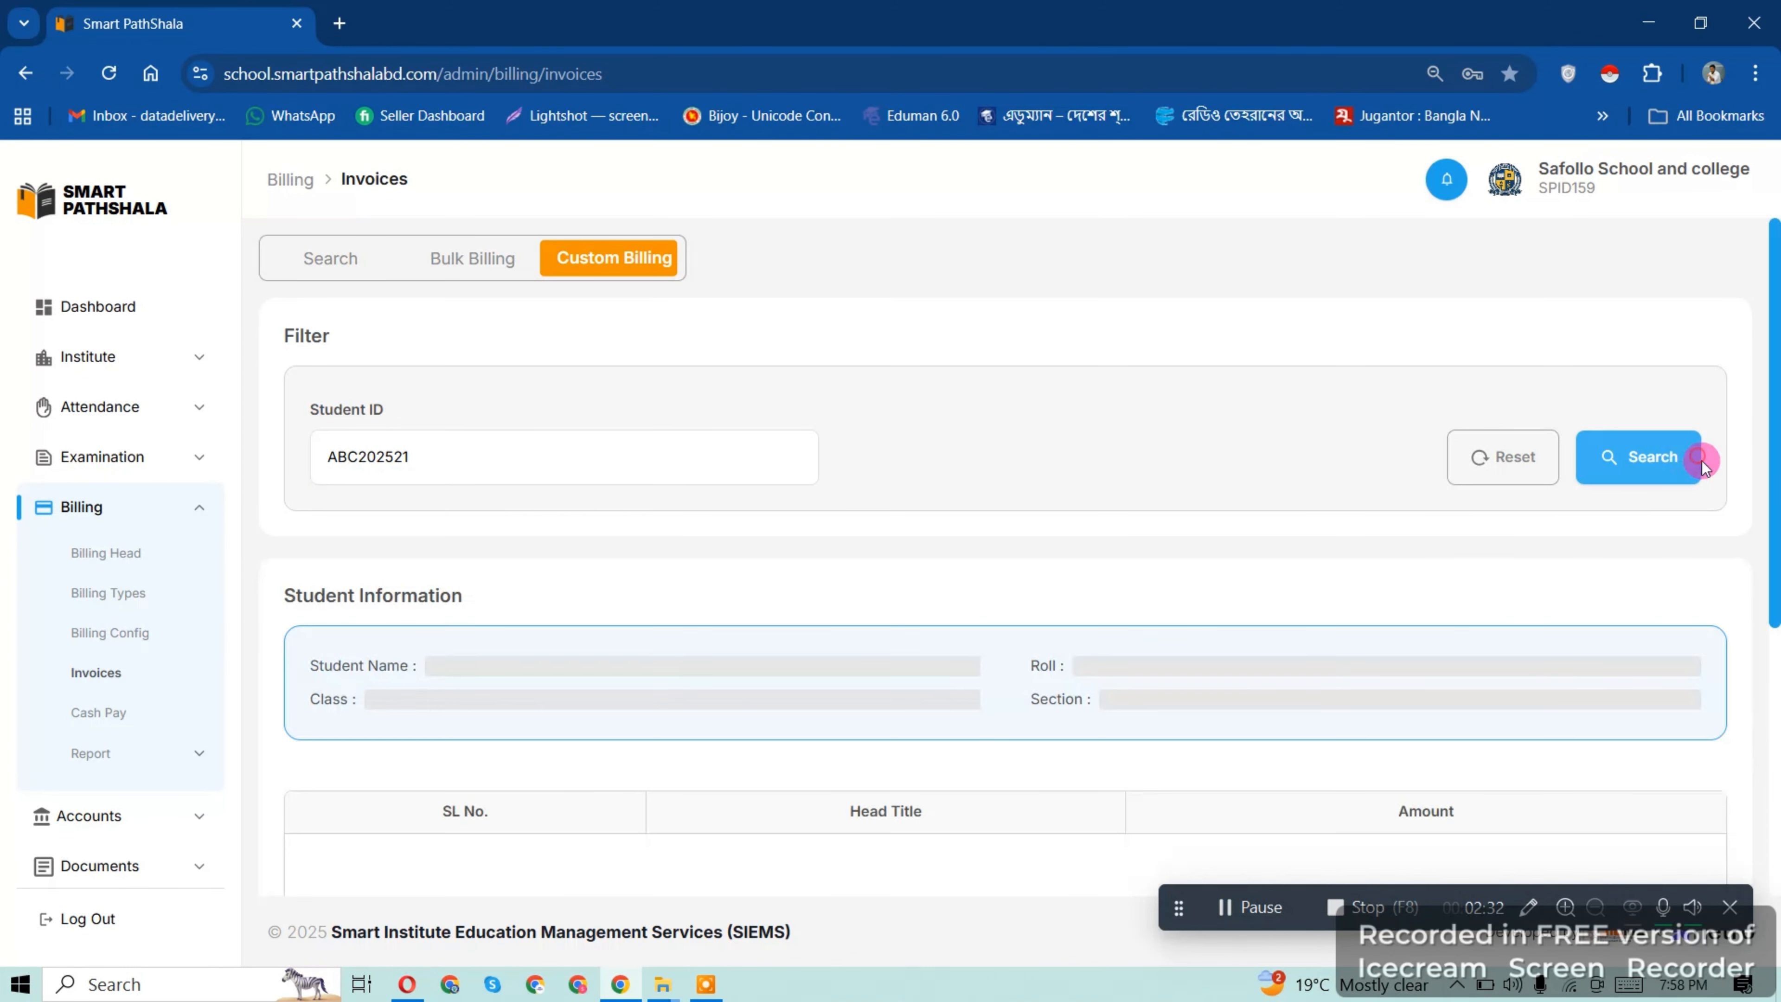
- Enter 500 as the Other's Fee amount for the student and create the custom invoice
scroll(1173, 629, "down", 5)
scroll(1352, 378, "down", 2)
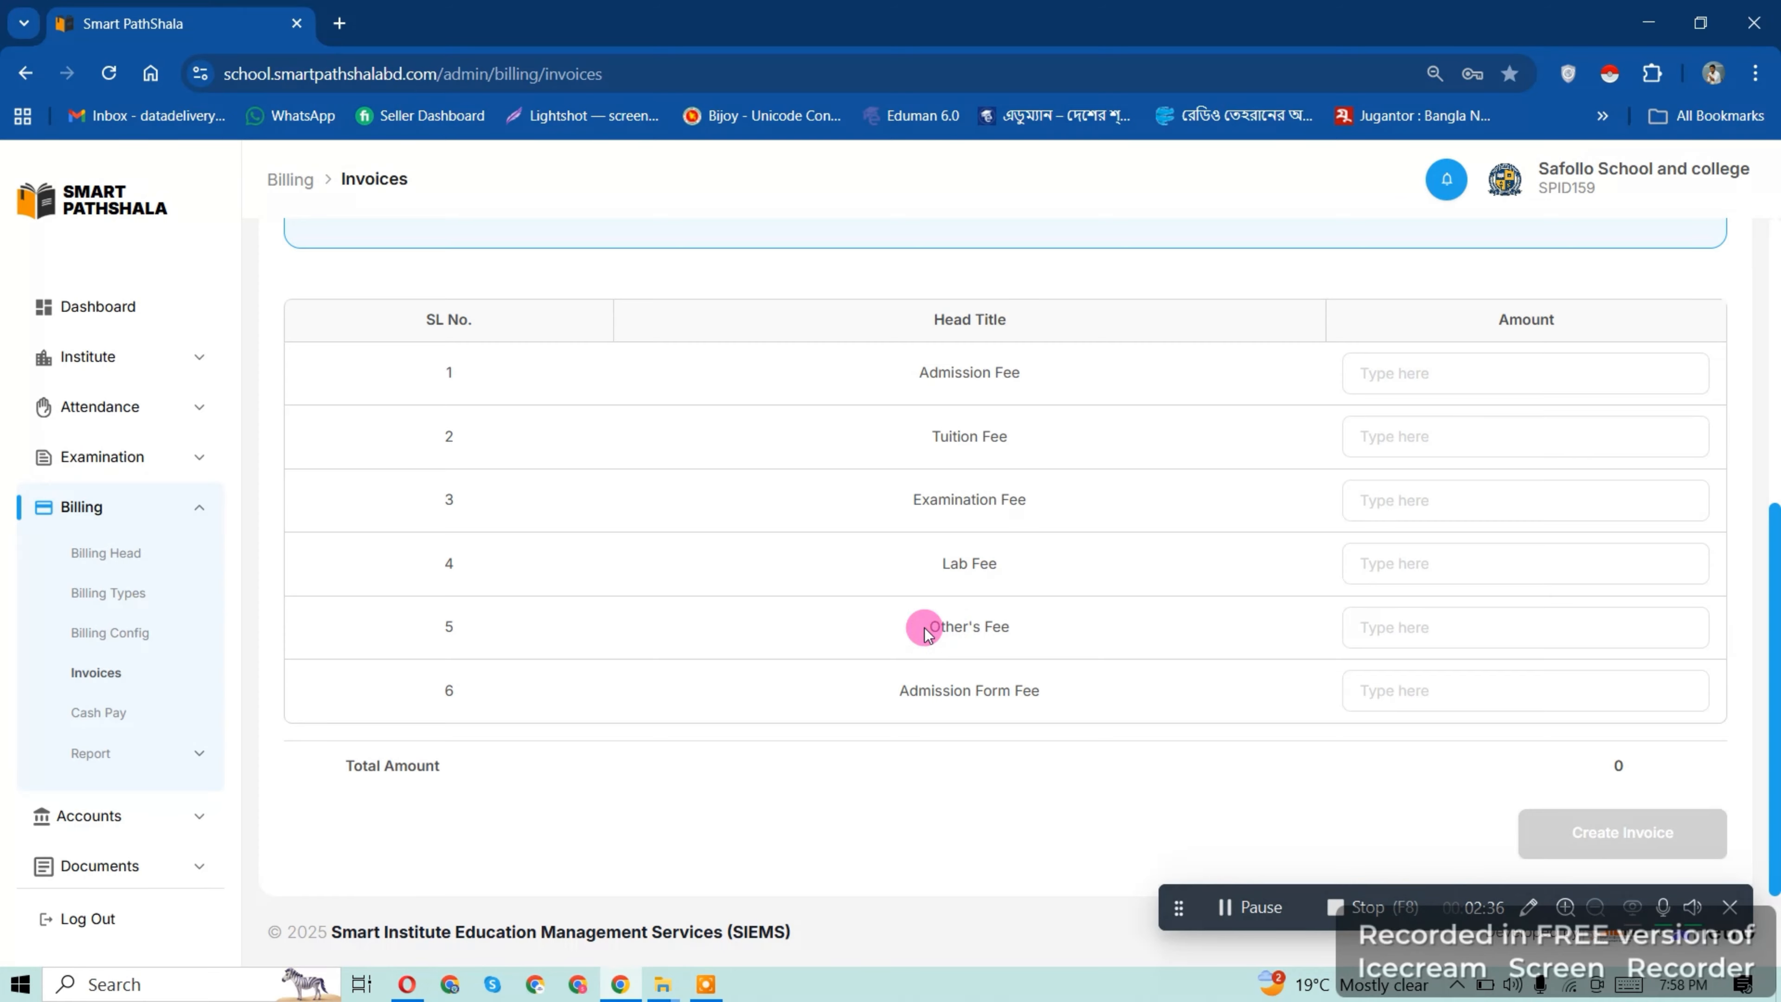
left_click_drag(907, 636, 1101, 625)
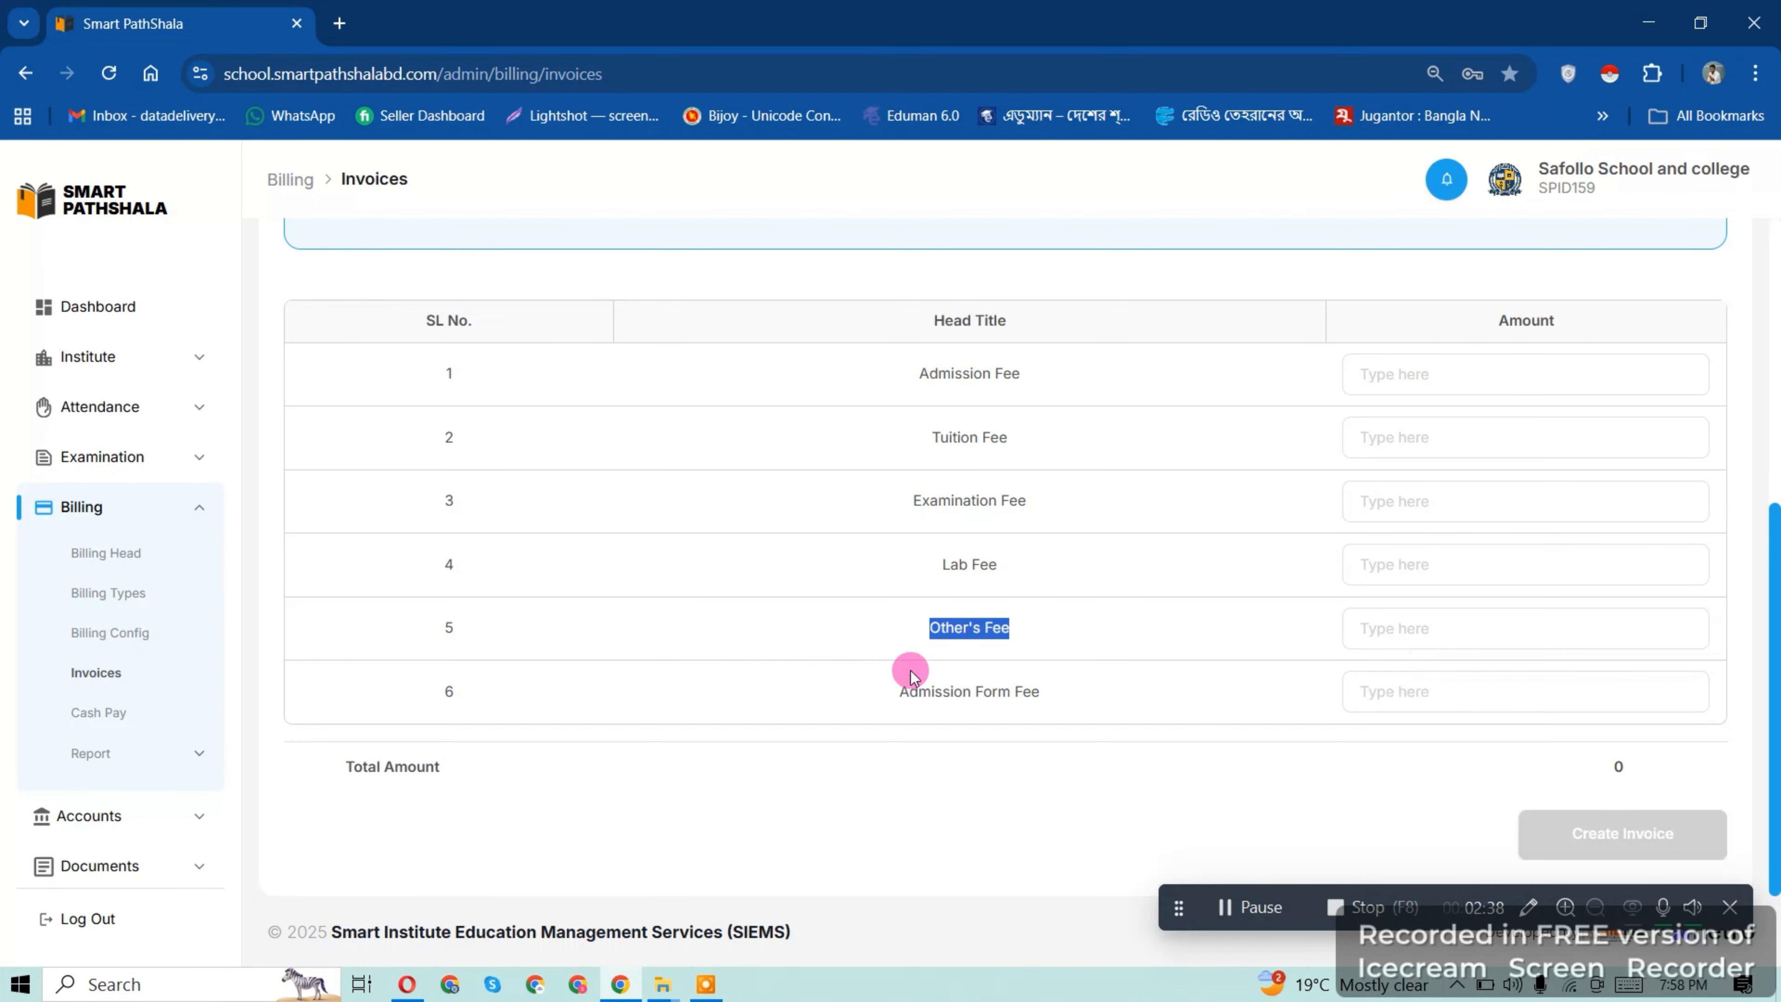
left_click(1443, 625)
type("500")
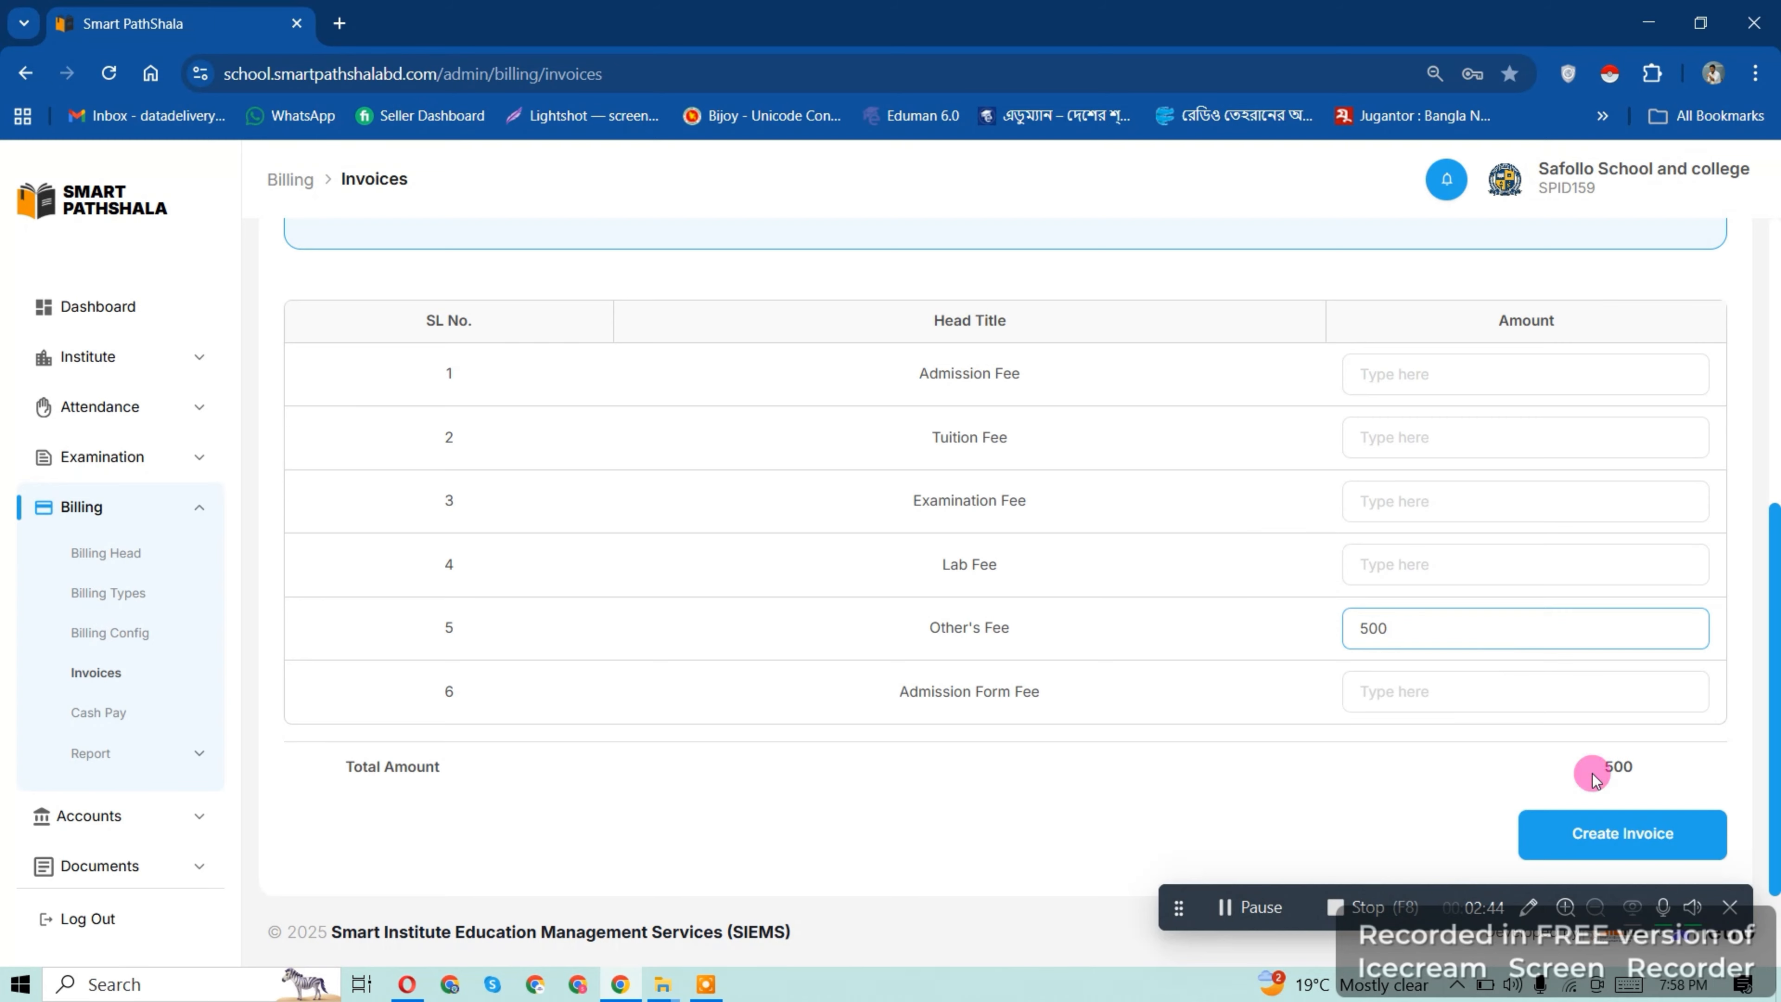
left_click(1621, 835)
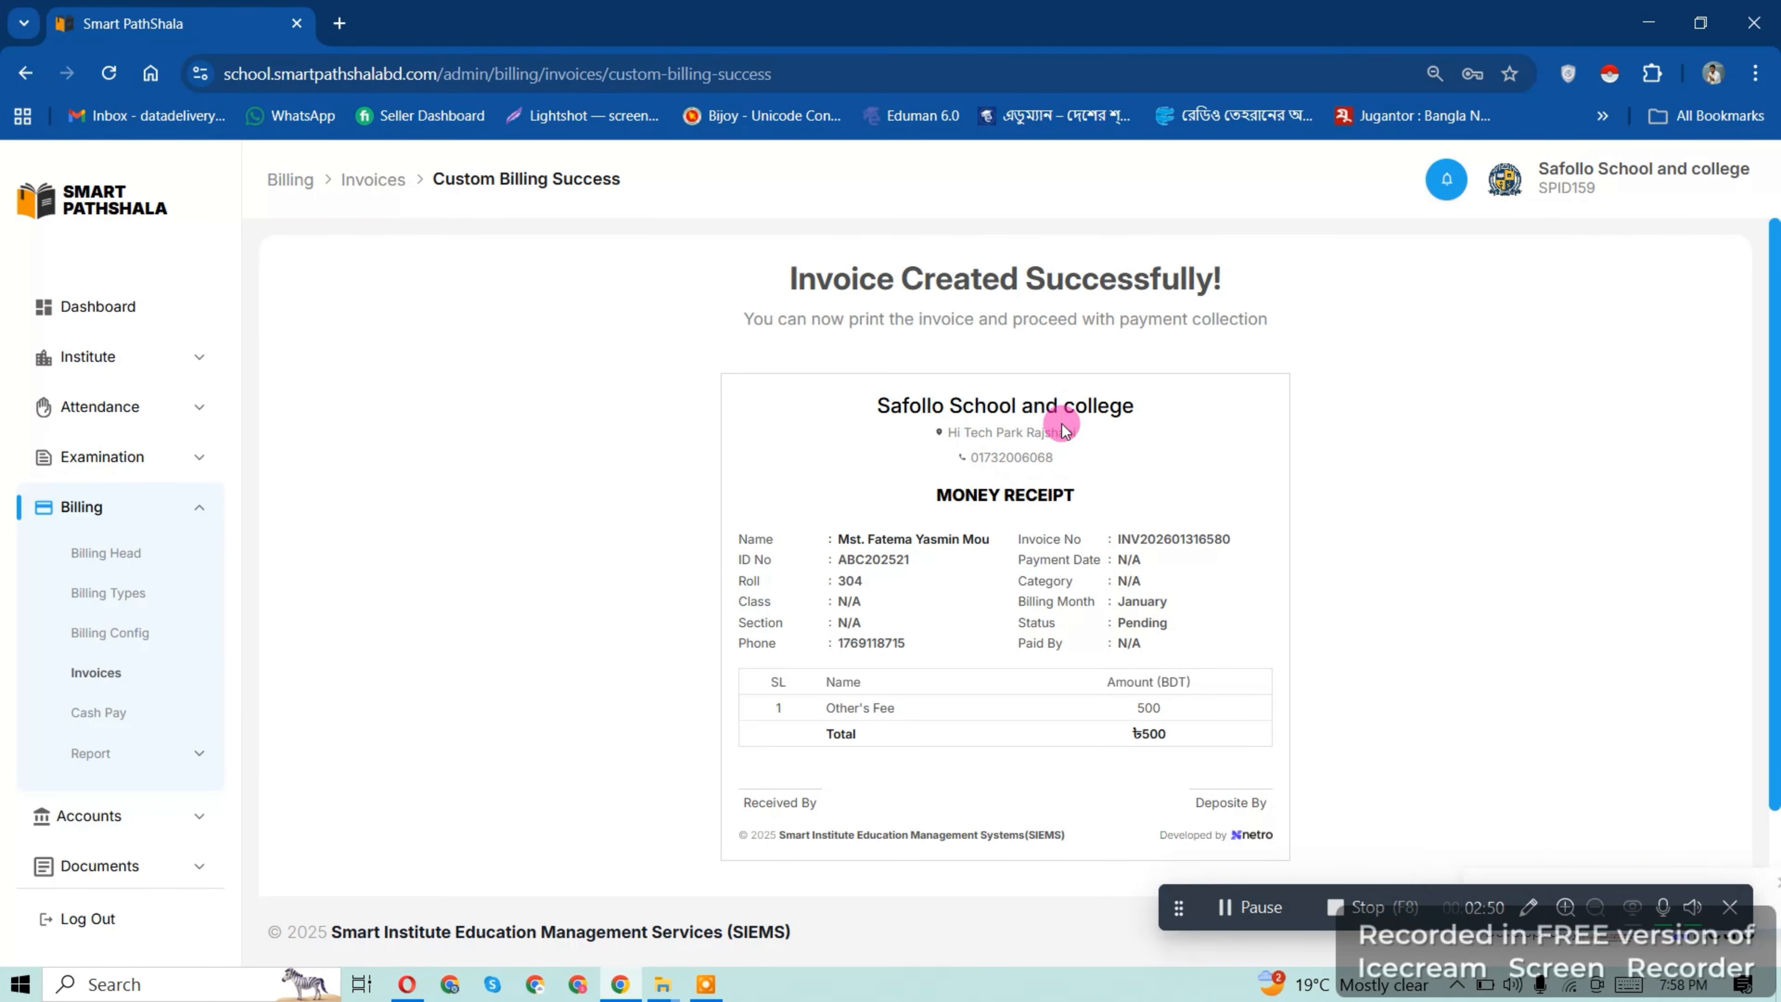
- Record a cash payment for the newly created custom invoice
scroll(1062, 423, "down", 2)
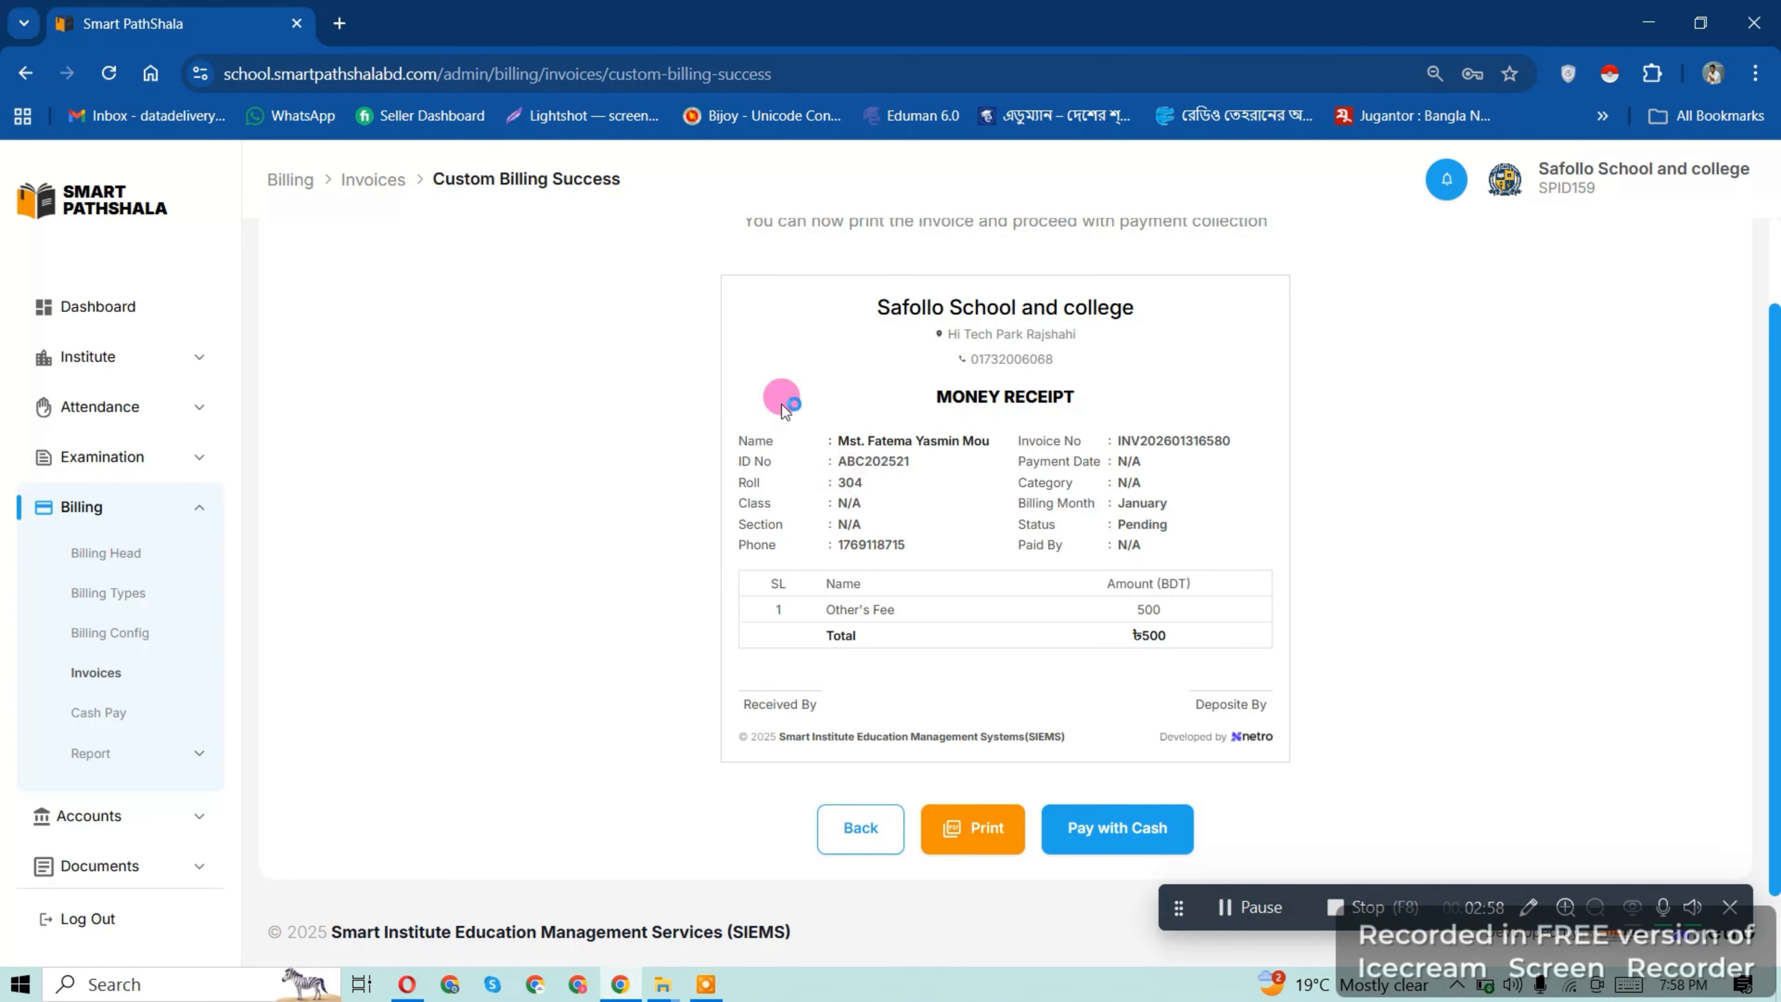
left_click(1147, 834)
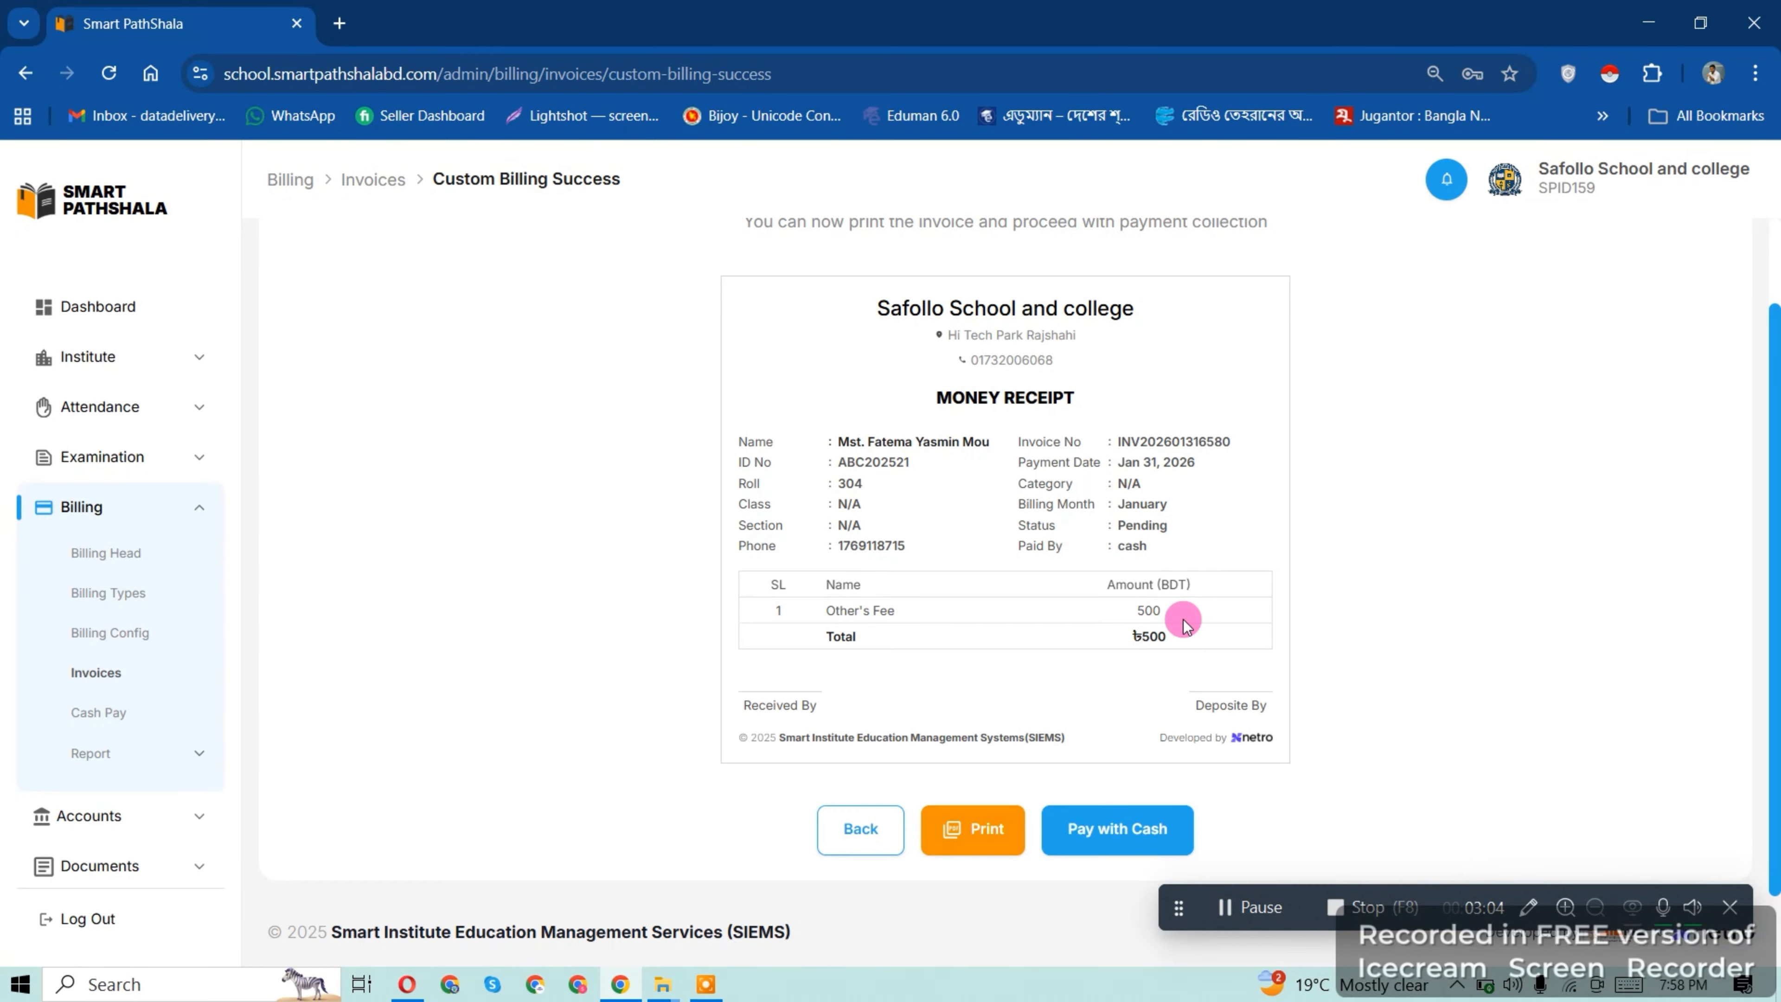
- Open the money receipt's print preview and examine the Paid By entry and the watermarks on the institute and guardian copies
left_click(973, 830)
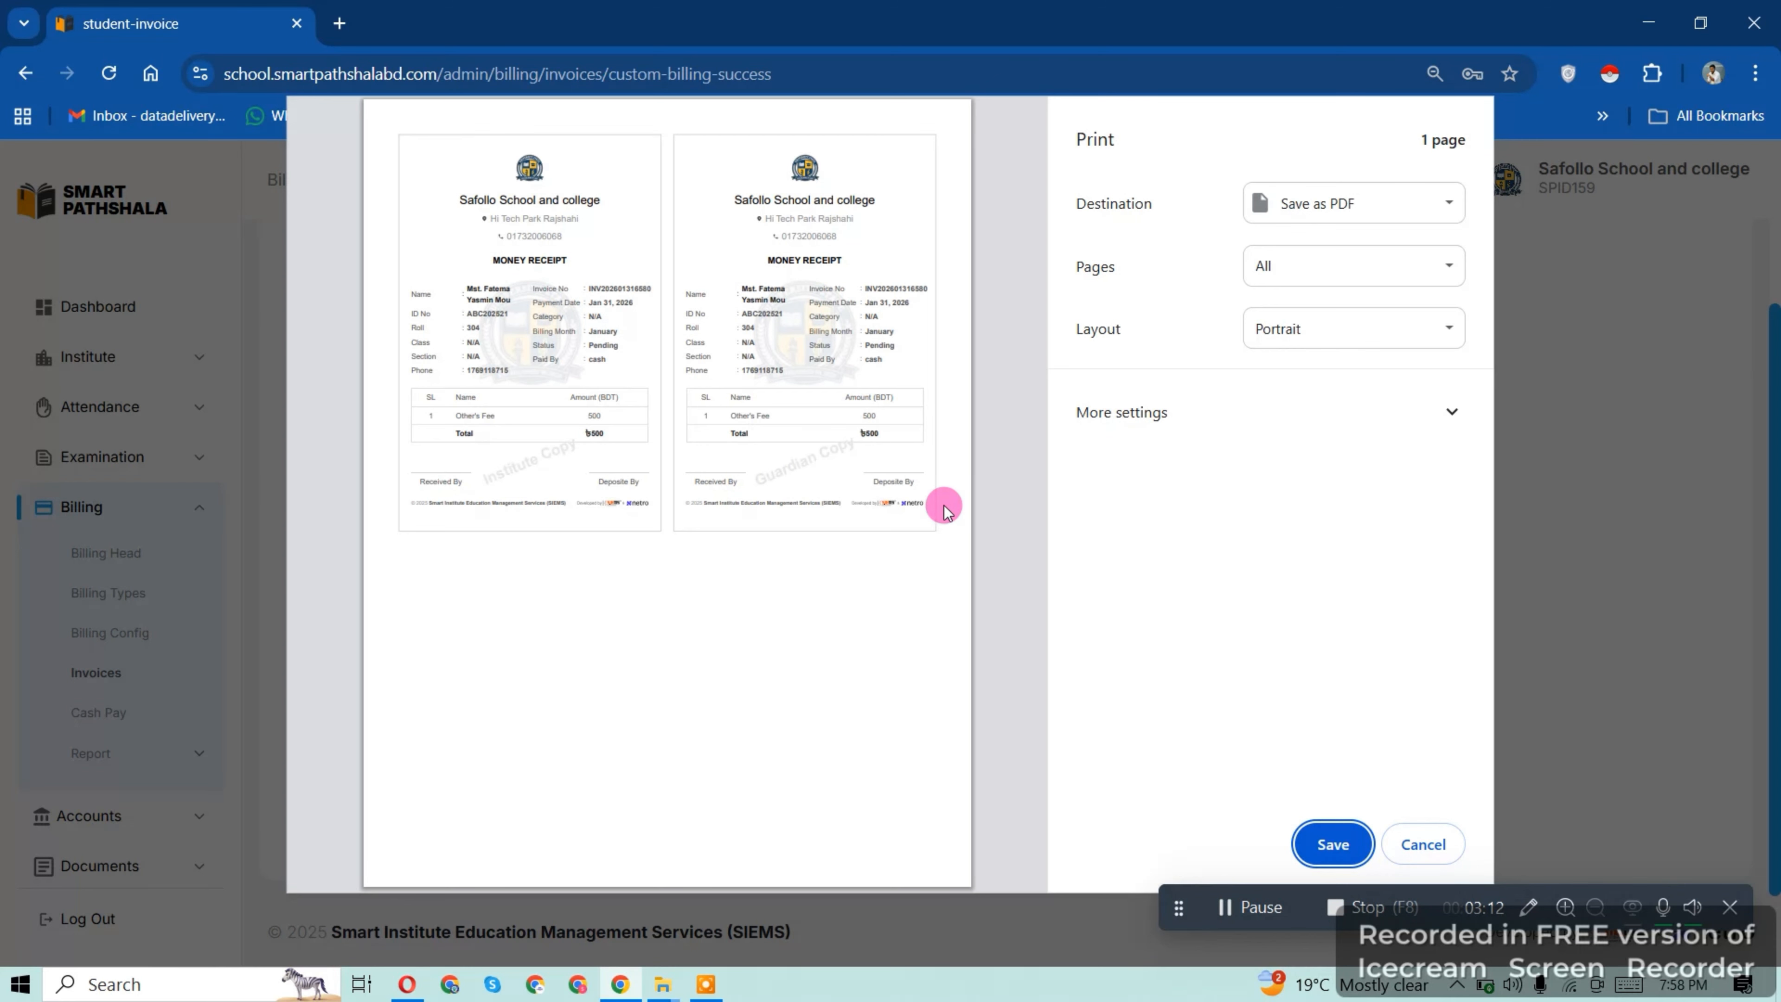
left_click(893, 362)
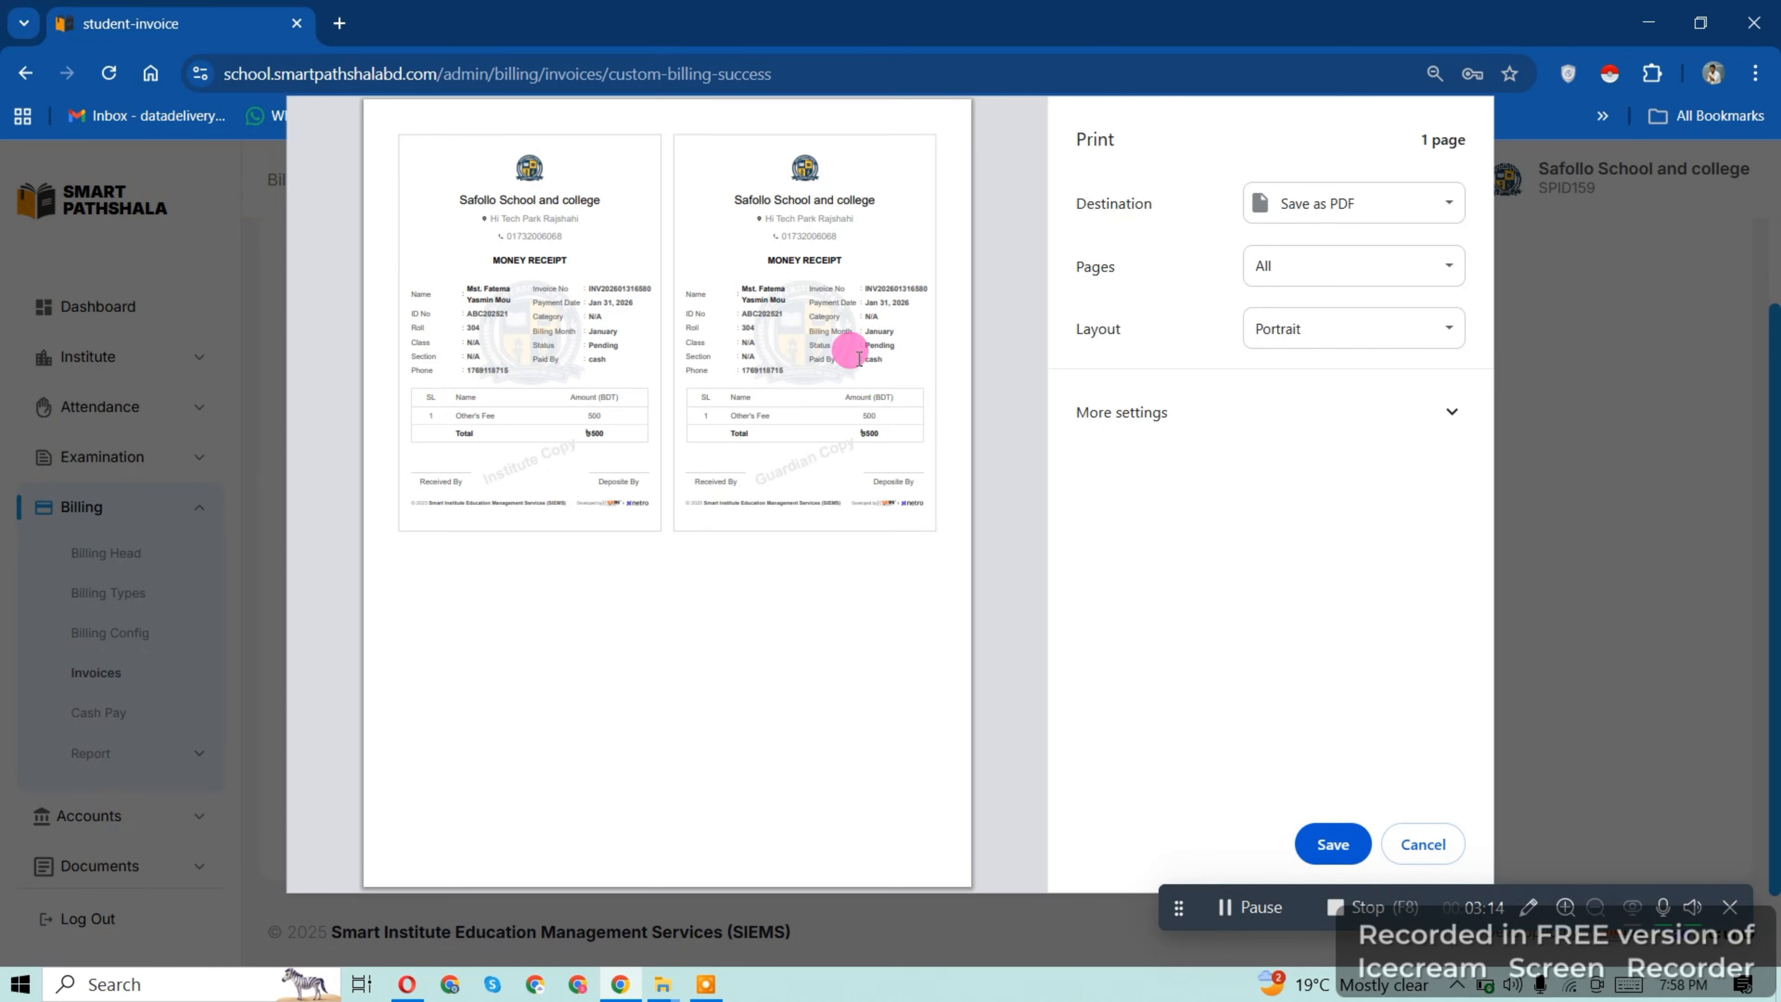
left_click(807, 359)
left_click_drag(852, 355, 880, 365)
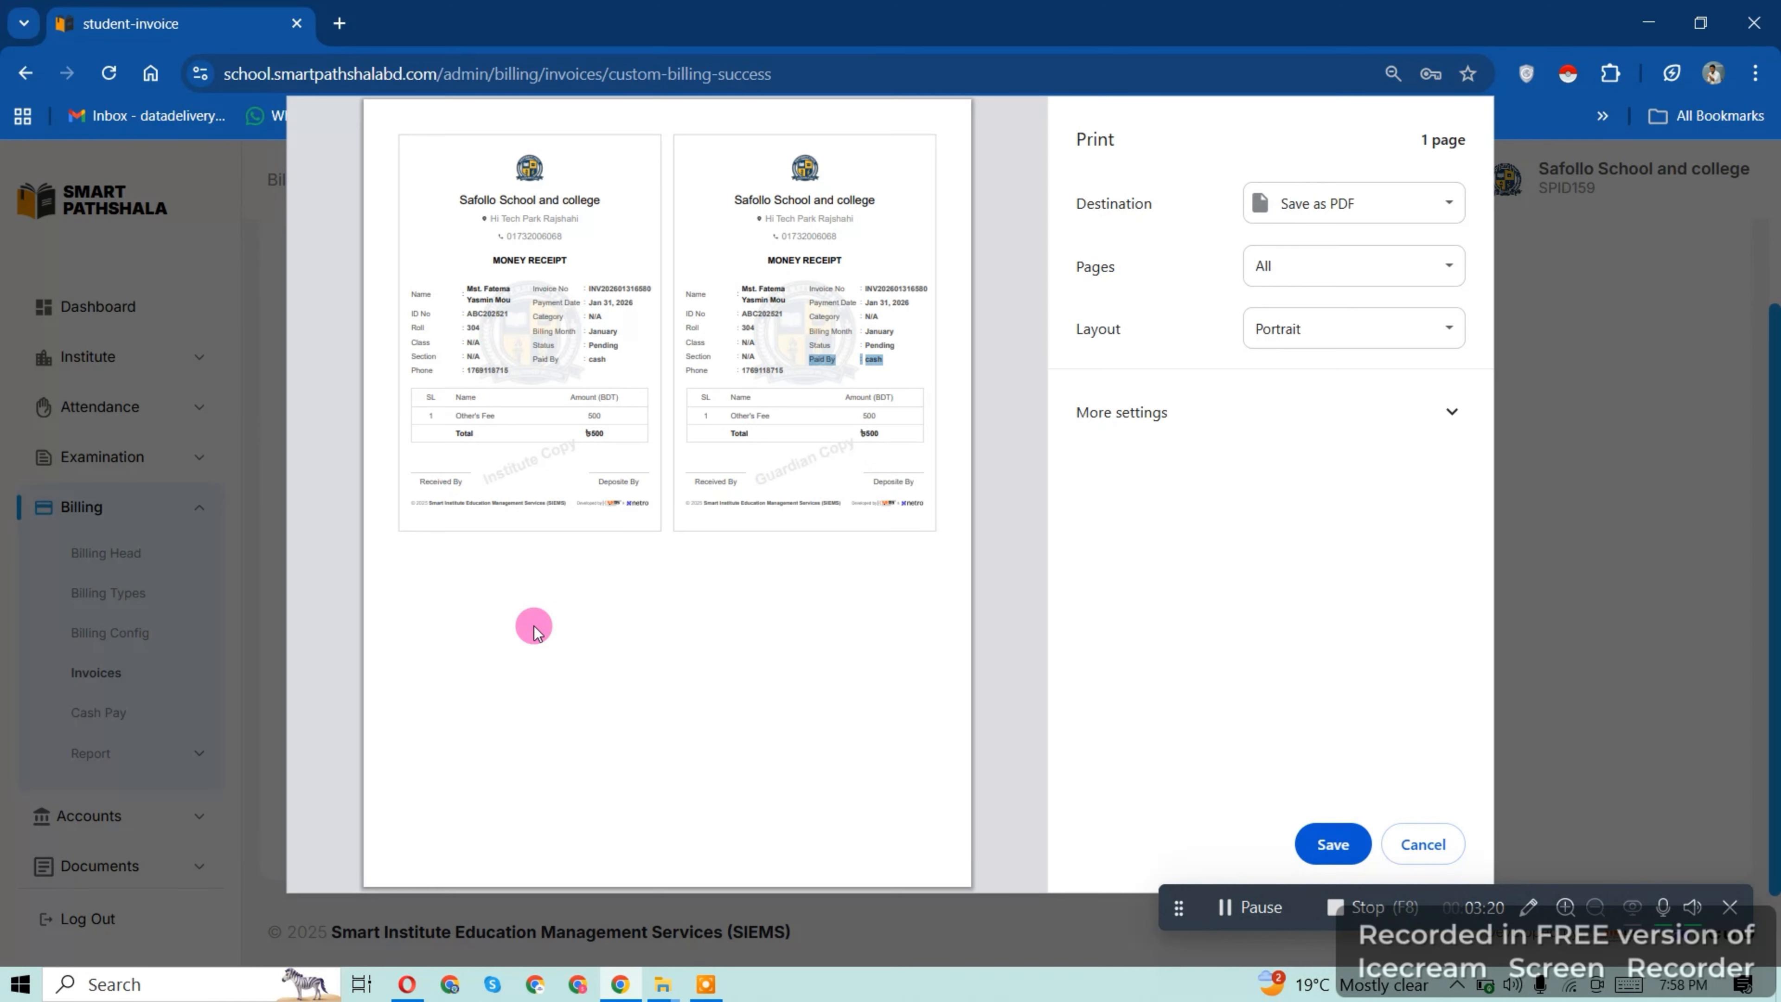
left_click_drag(477, 465, 604, 441)
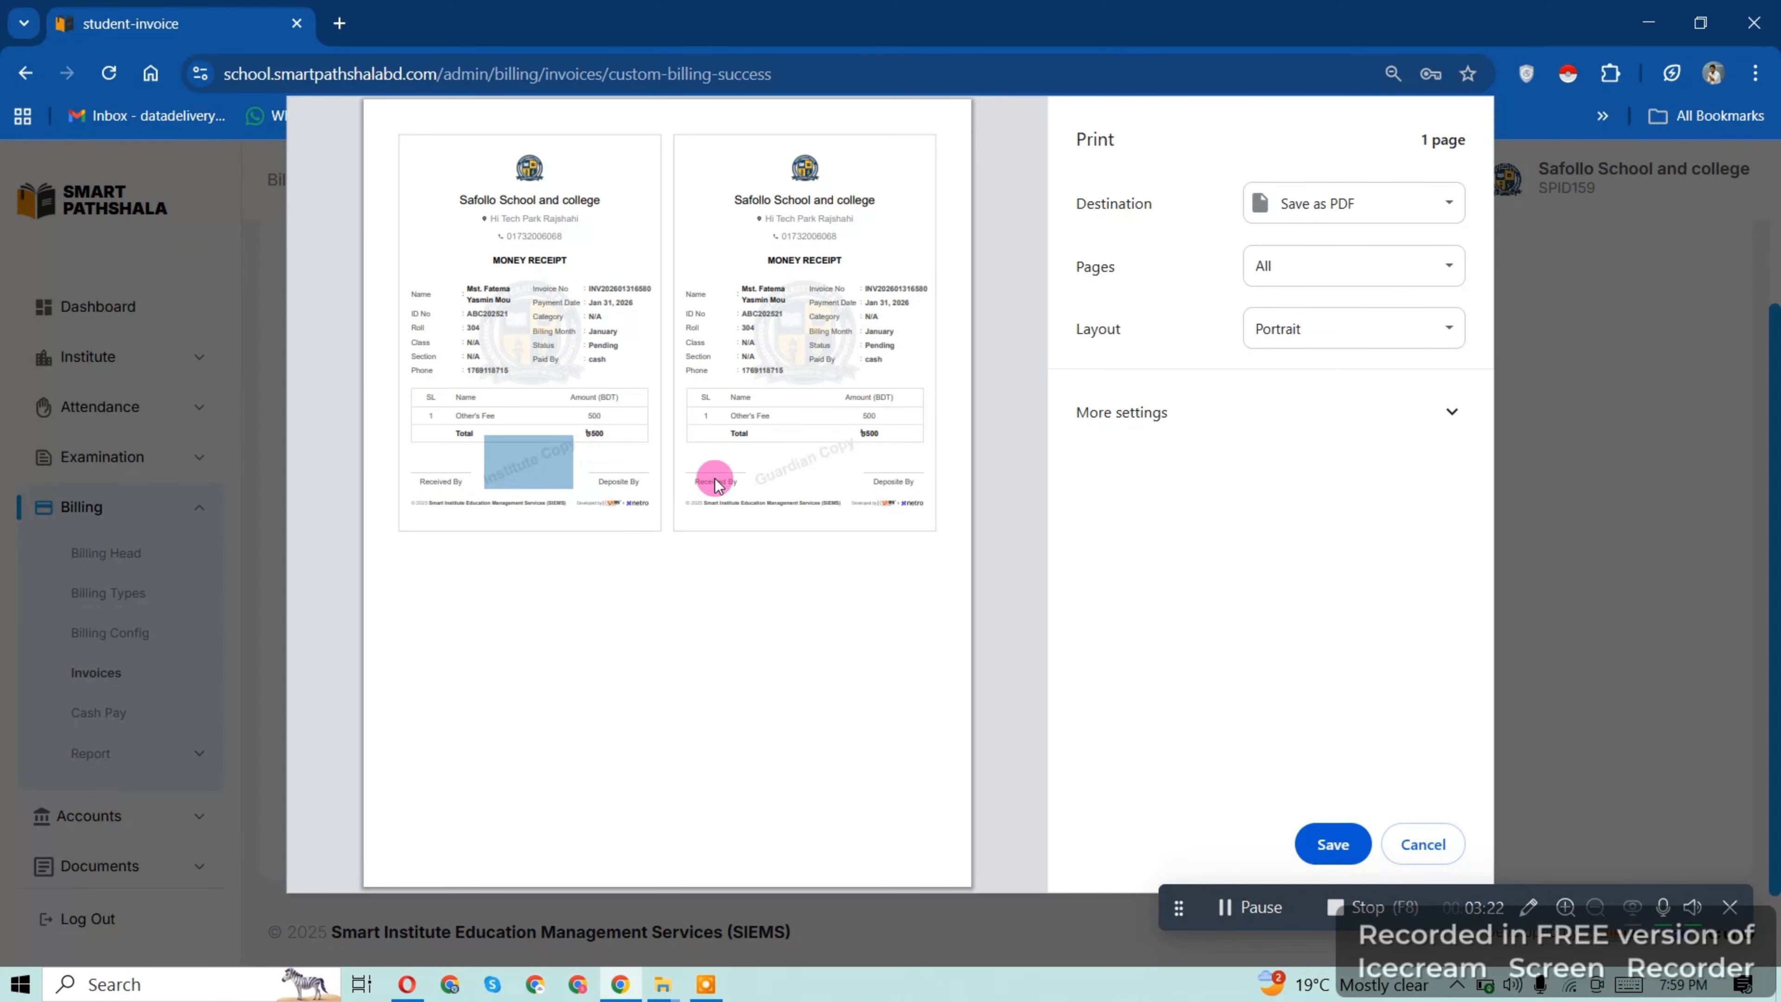
left_click_drag(755, 476, 883, 449)
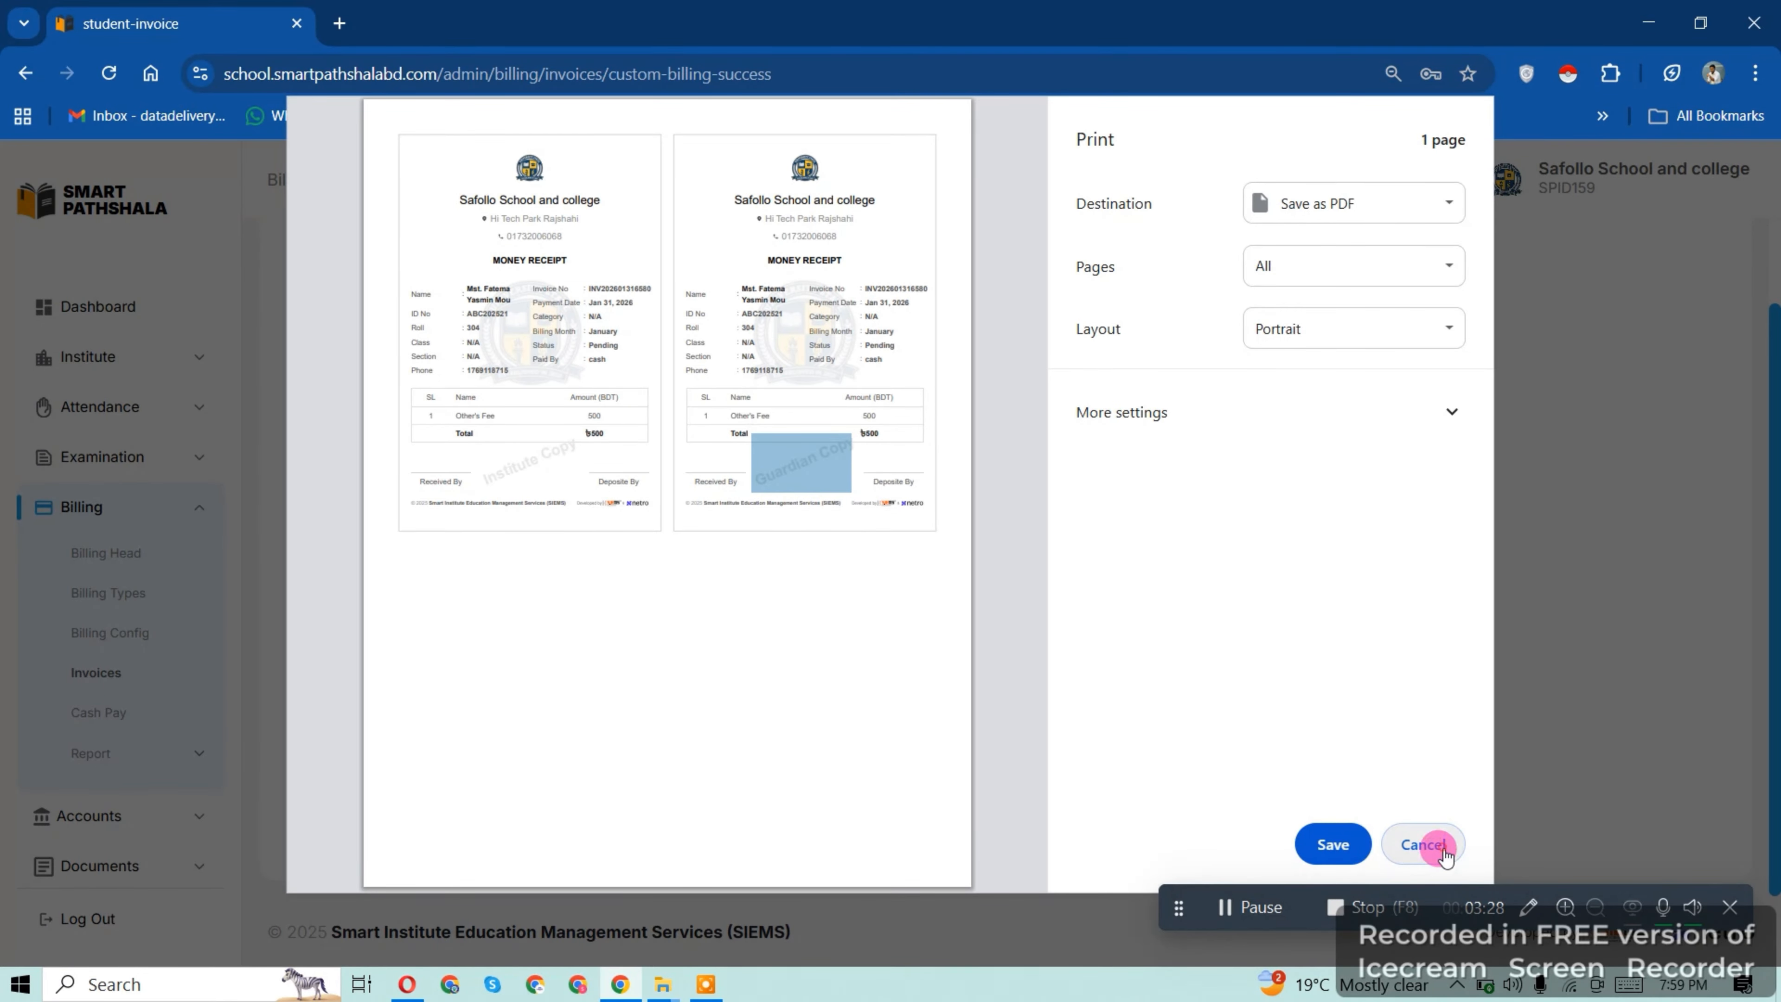
- Cancel printing the receipt and go back to the invoices page
left_click(1423, 844)
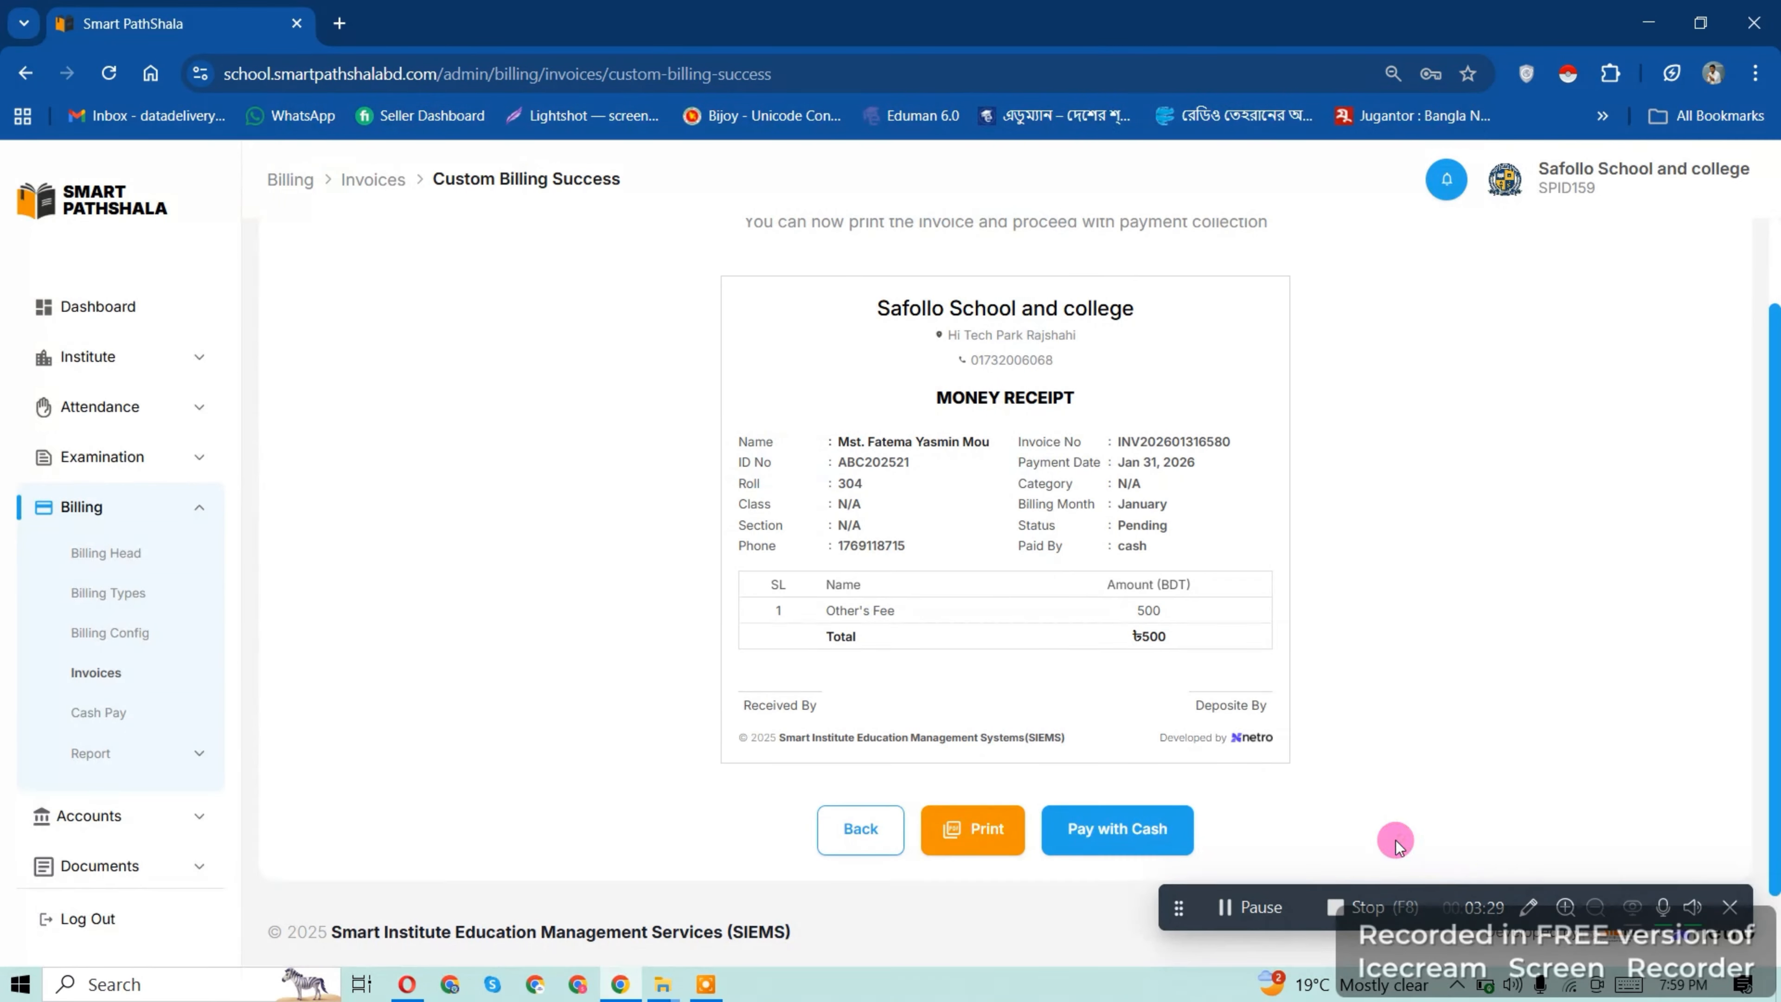
left_click(877, 828)
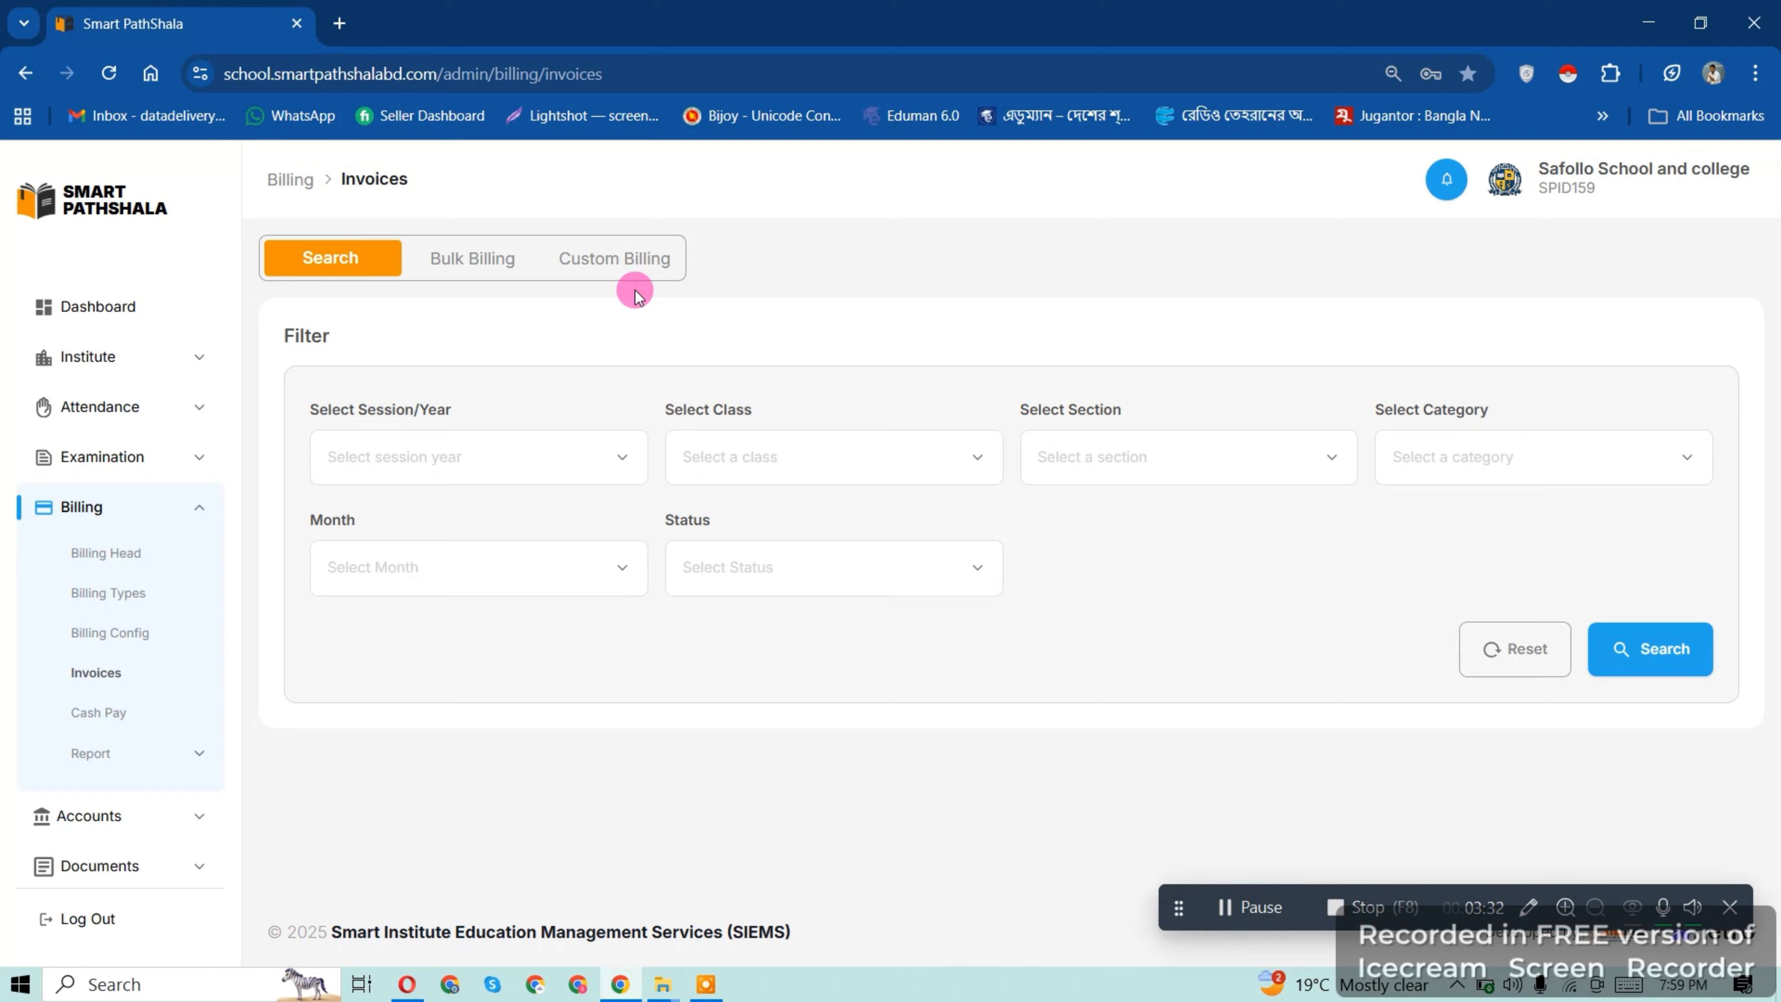